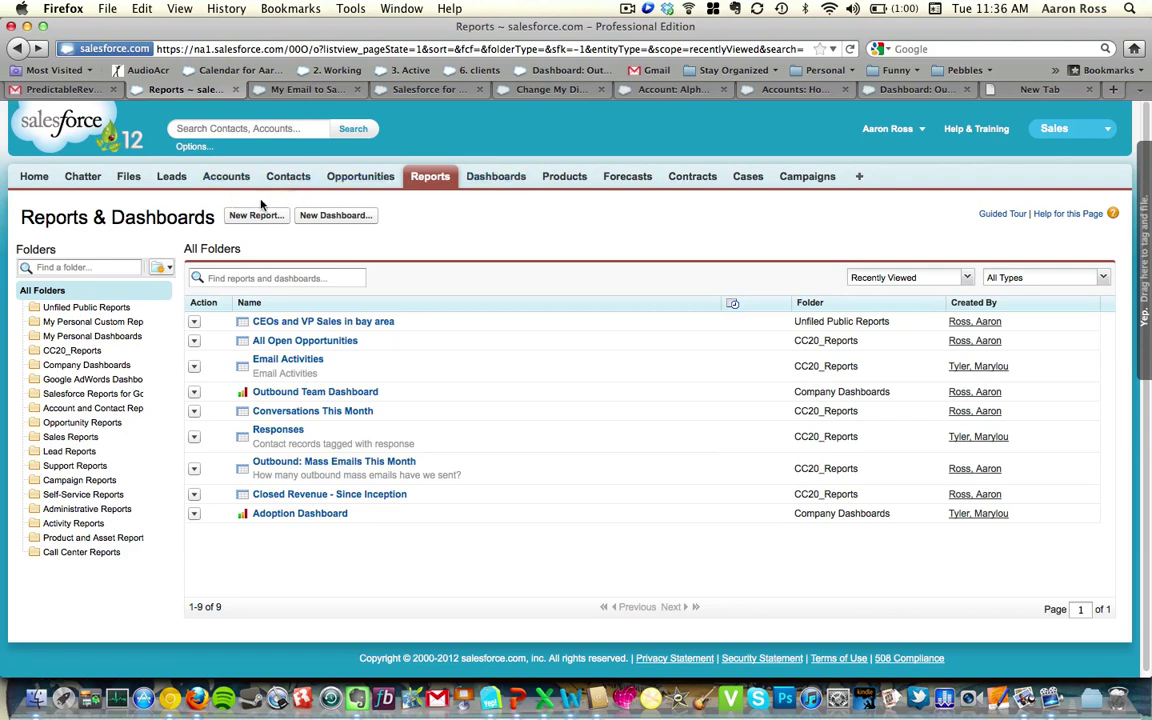
# Step: Open the Outbound Team Dashboard and add it to the browser's bookmarks toolbar, just before the calendar bookmark
pyautogui.click(298, 395)
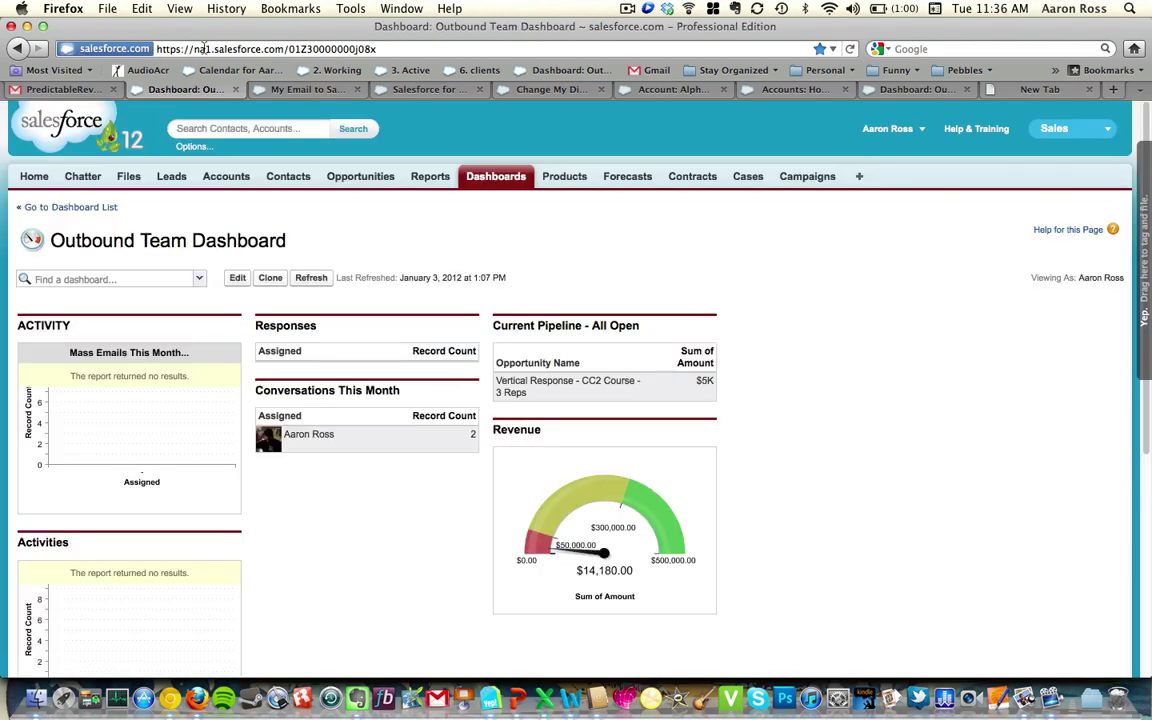
pyautogui.doubleClick(214, 49)
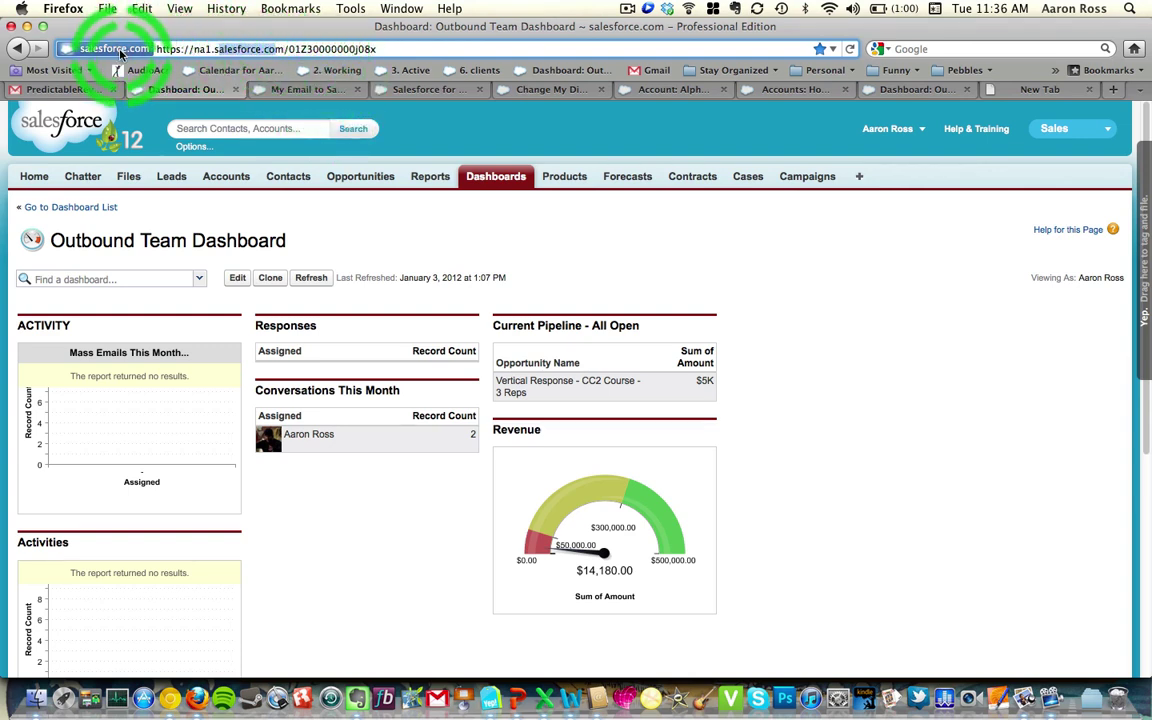
pyautogui.moveTo(112, 49); pyautogui.dragTo(205, 68)
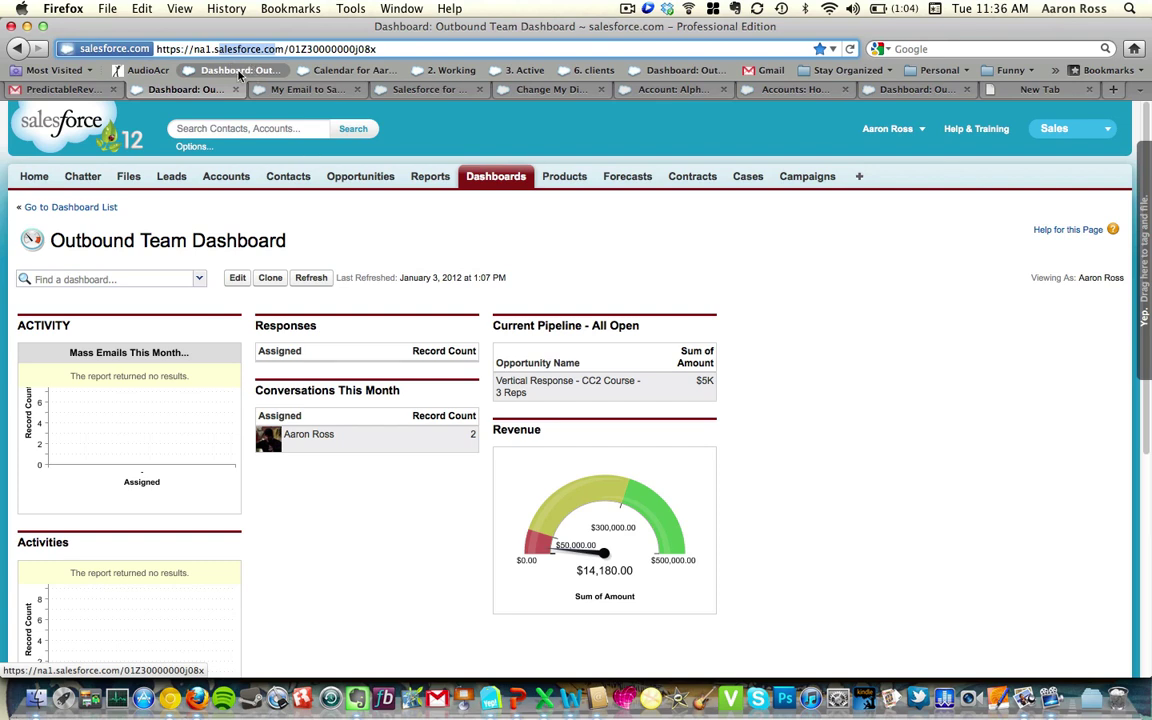
# Step: Rename the new Outbound Team Dashboard bookmark to "Dashboard" in its properties and save it
pyautogui.rightClick(244, 73)
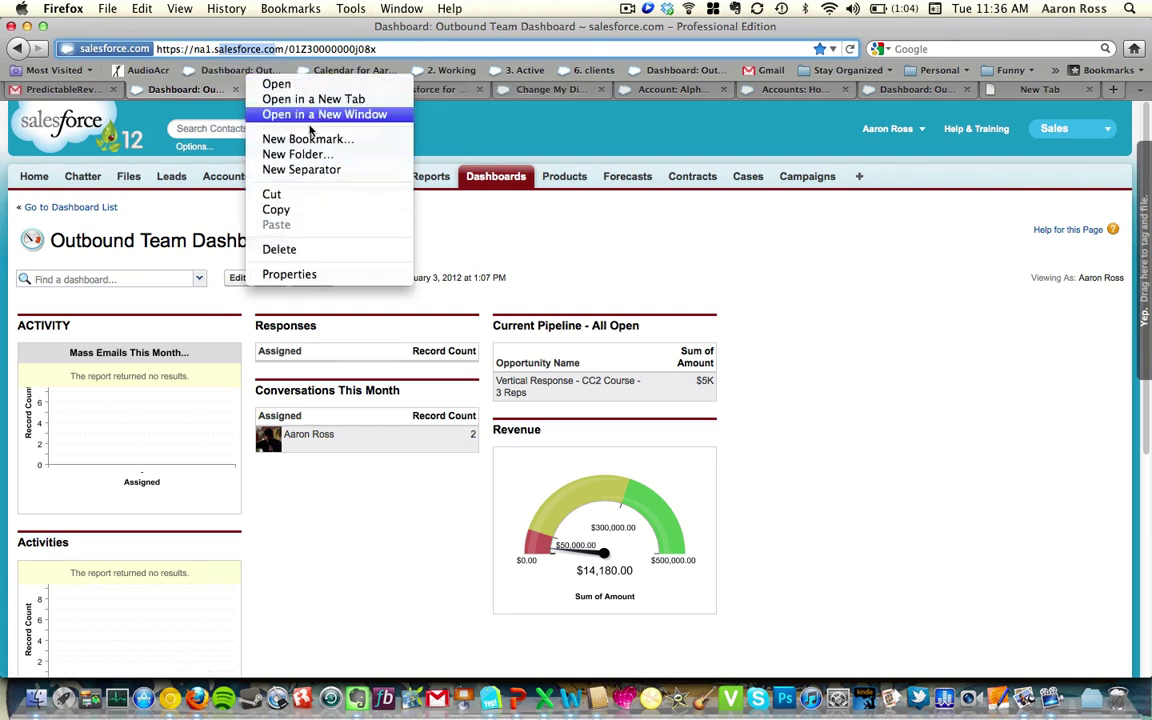
pyautogui.click(304, 280)
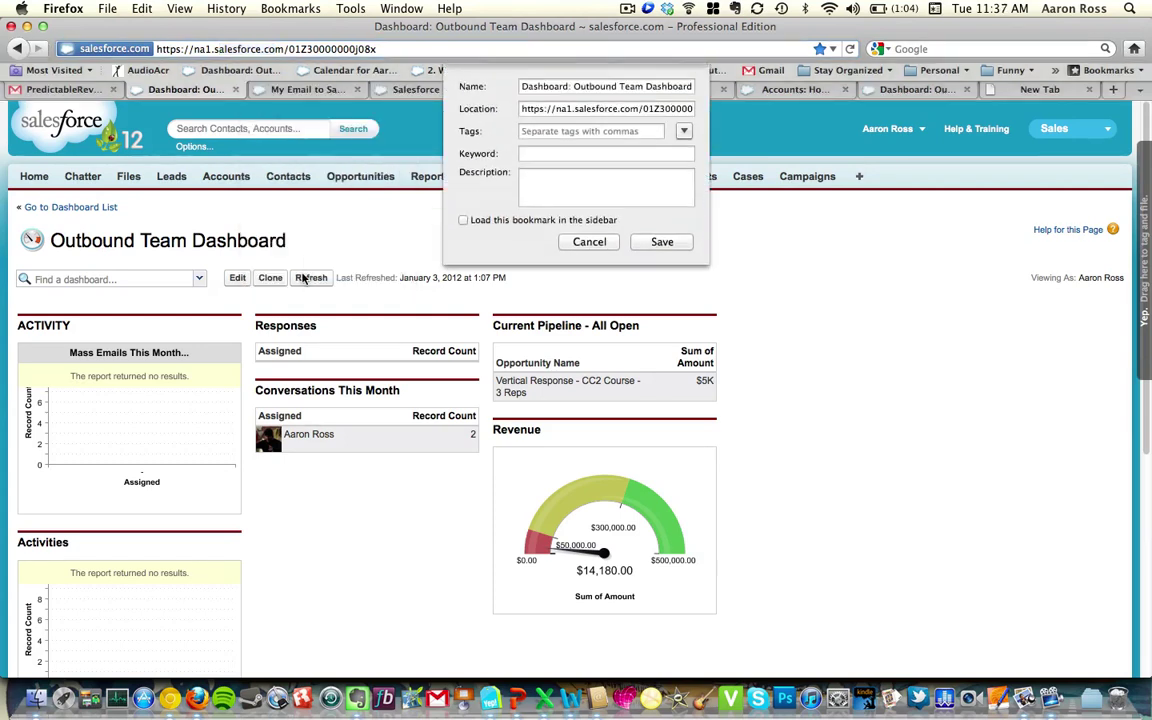
pyautogui.write('Dashboard')
pyautogui.press('Return')
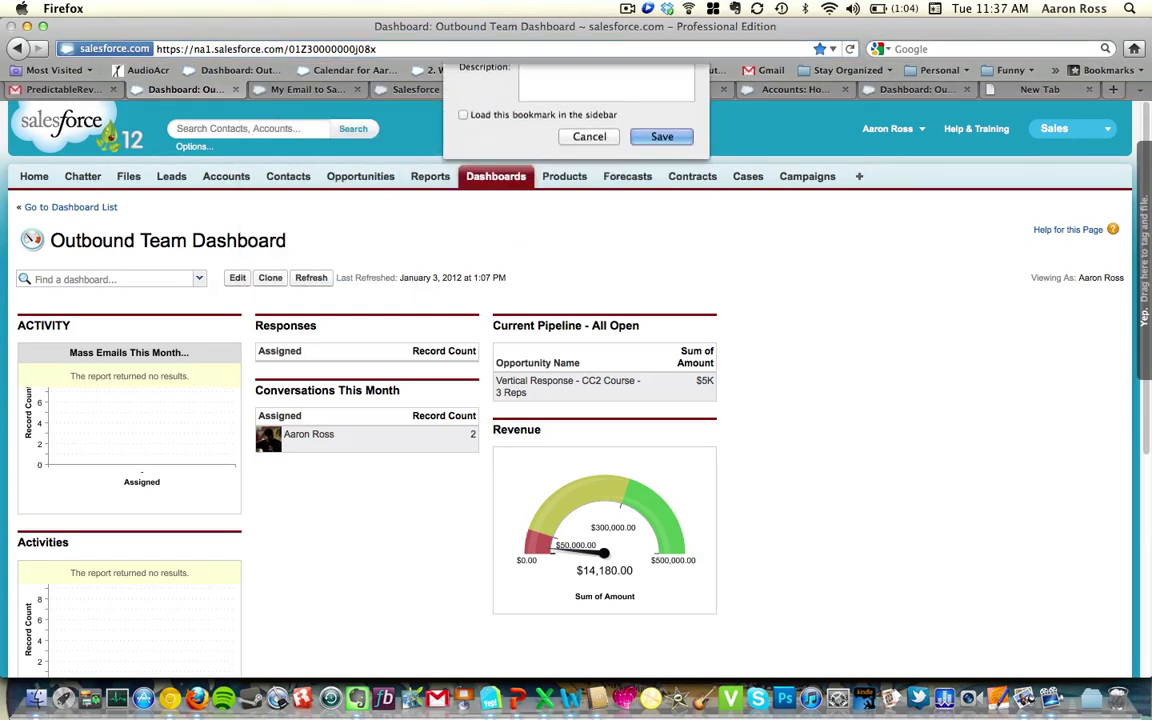
# Step: Test the Dashboard bookmark from the Leads page, and open the bookmarked 6. Clients account list
pyautogui.click(430, 176)
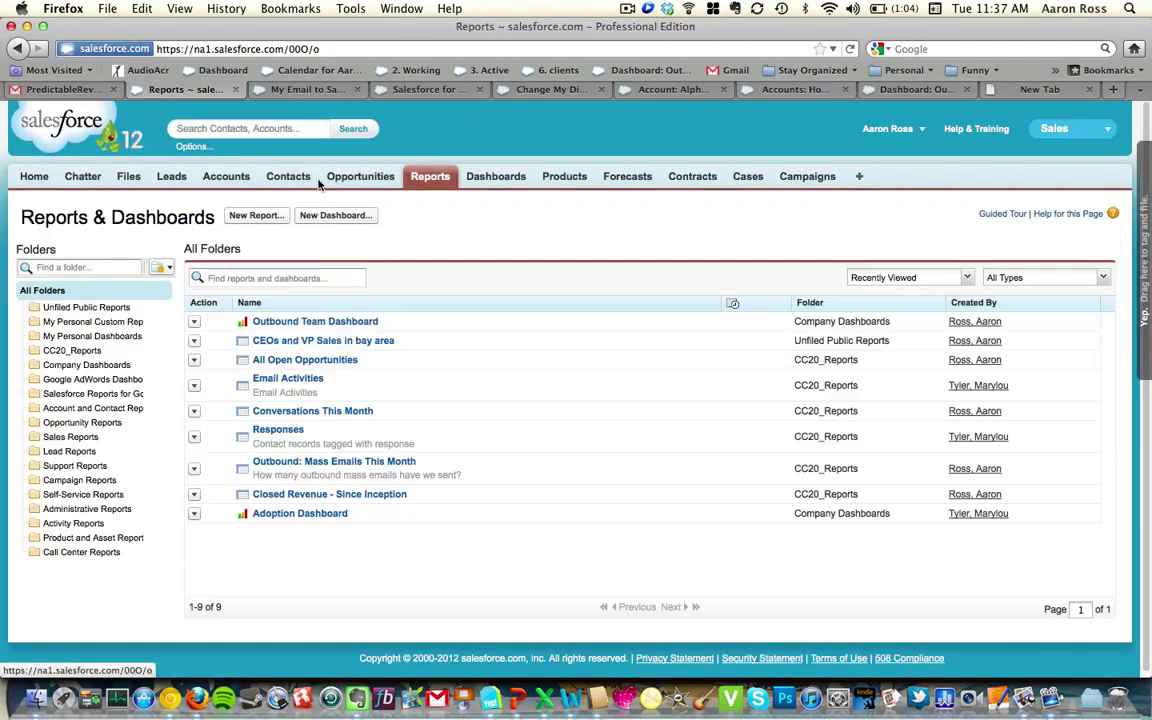
pyautogui.click(170, 177)
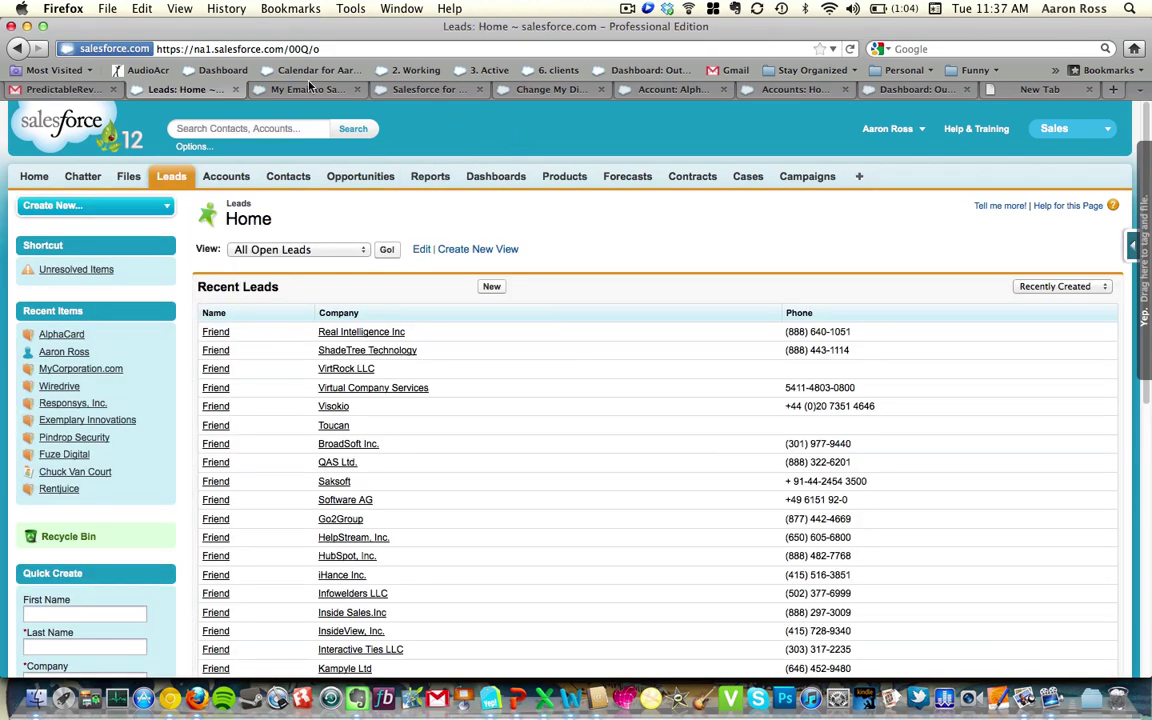
pyautogui.click(229, 74)
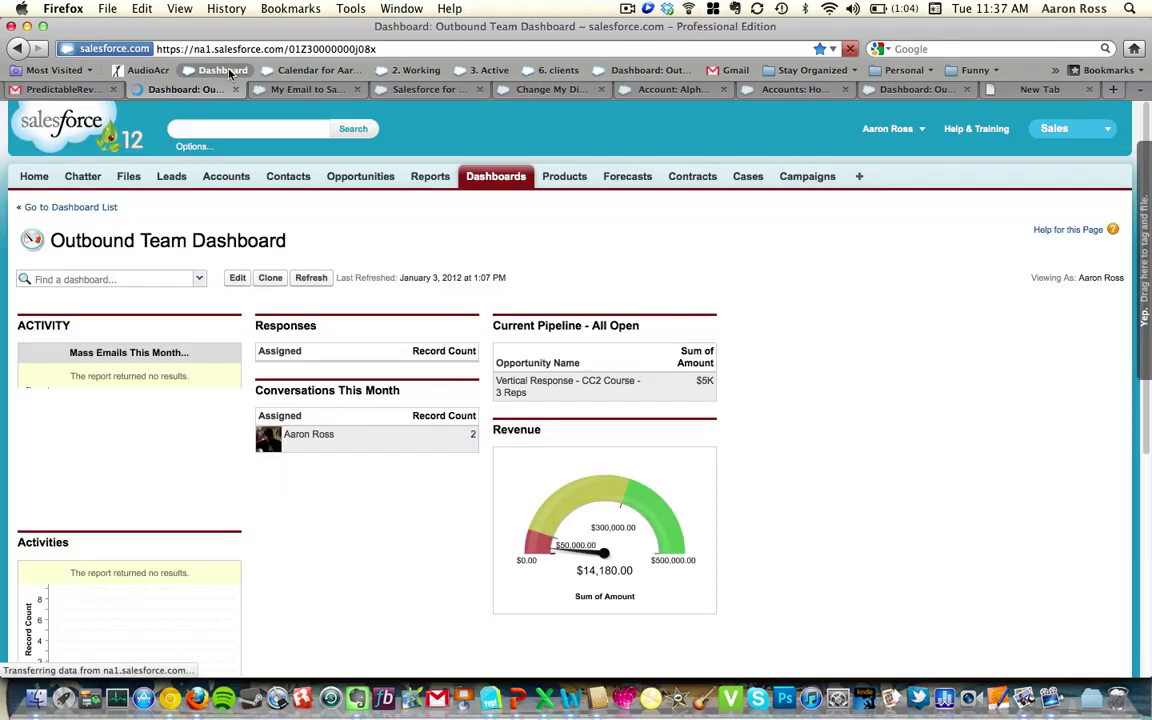
pyautogui.click(220, 72)
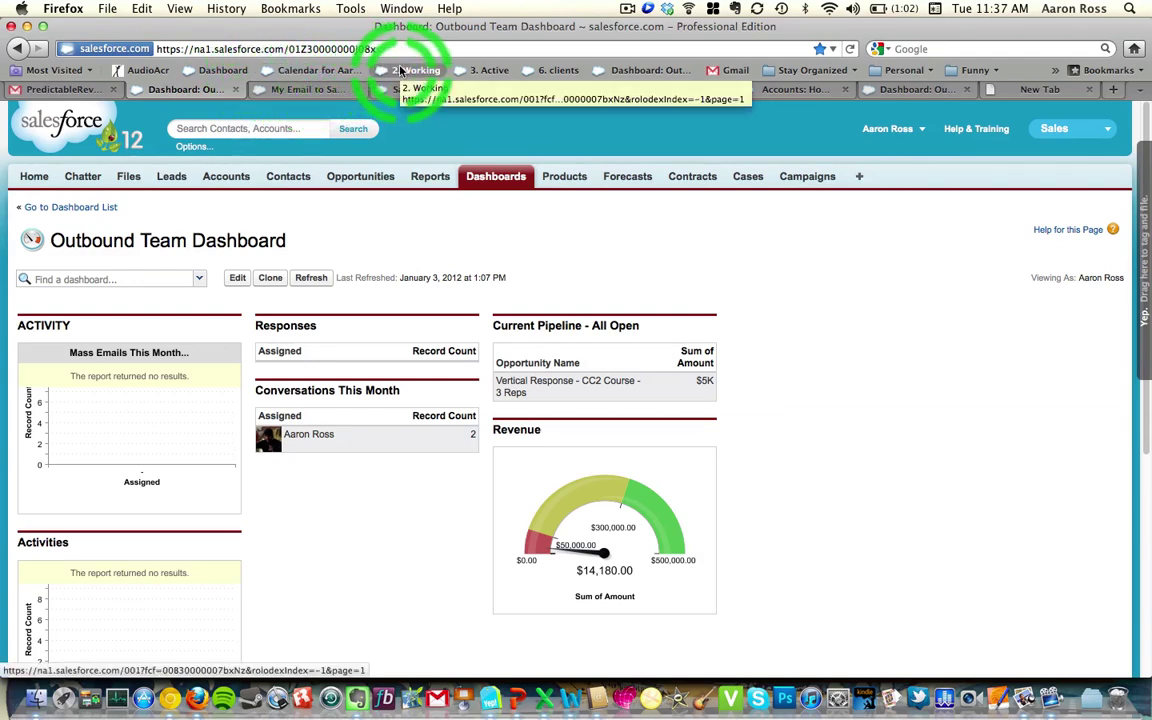
pyautogui.click(548, 72)
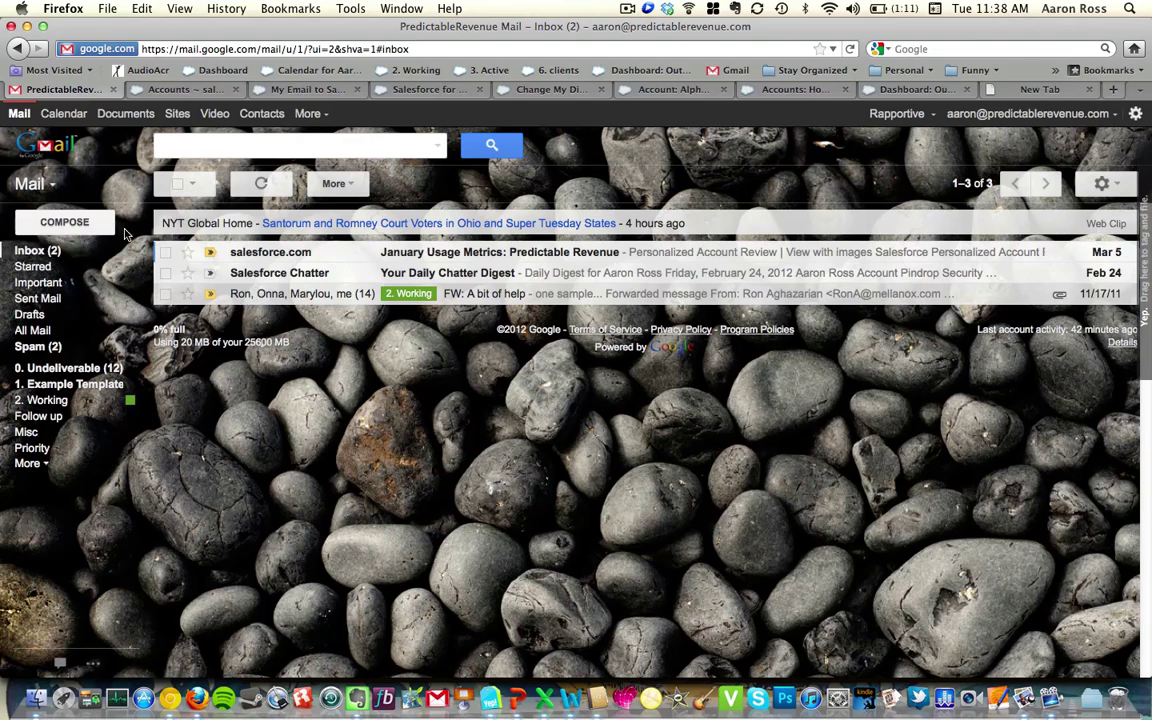
# Step: Start a new Gmail message, enter the client's e-mail address as recipient, and set the subject to "hi"
pyautogui.click(70, 224)
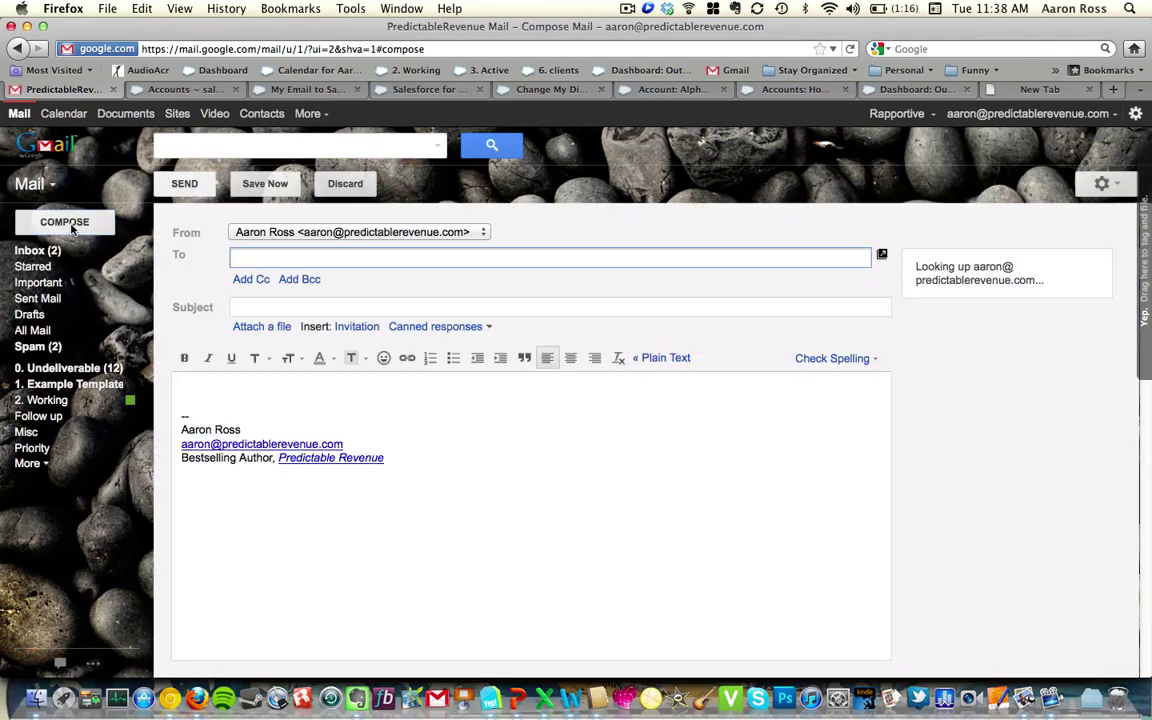
pyautogui.write('clie')
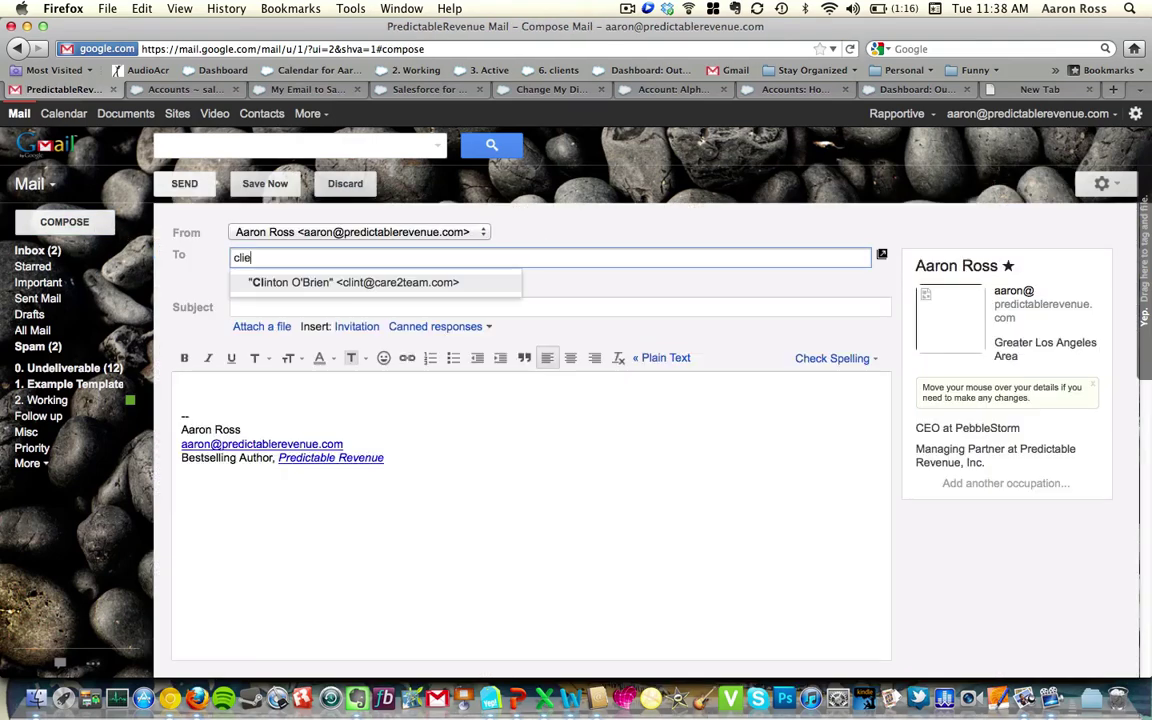
pyautogui.write('nt@client.com')
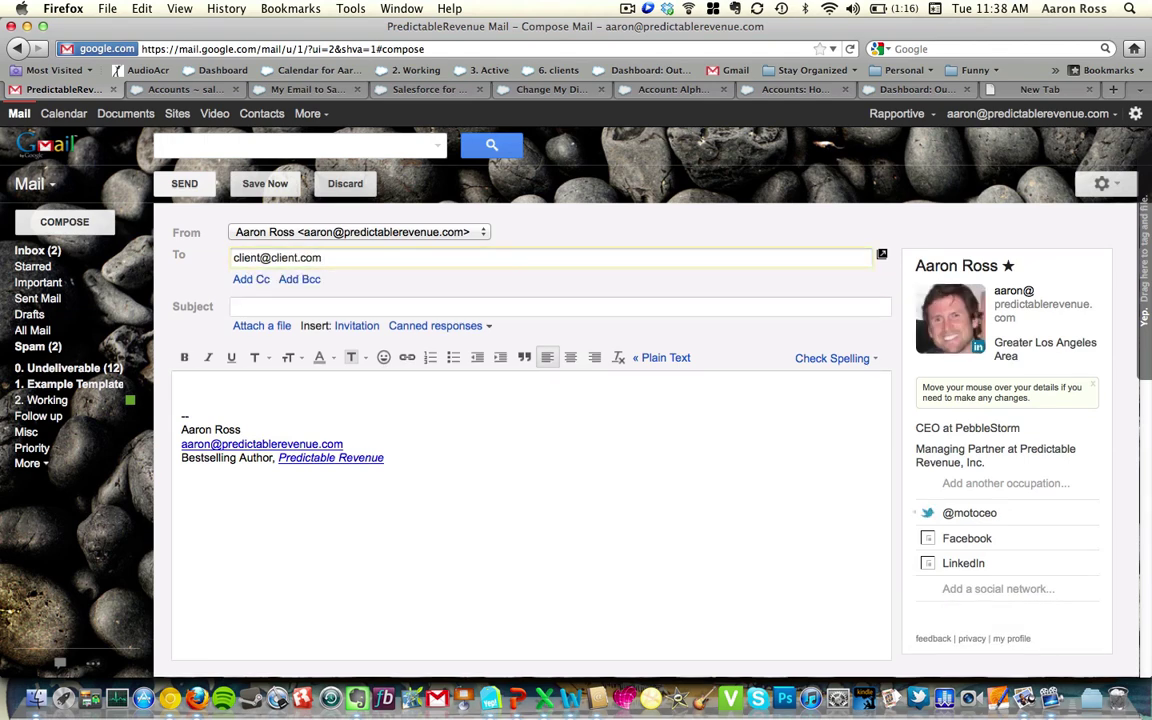
pyautogui.press('Tab')
pyautogui.write('hi')
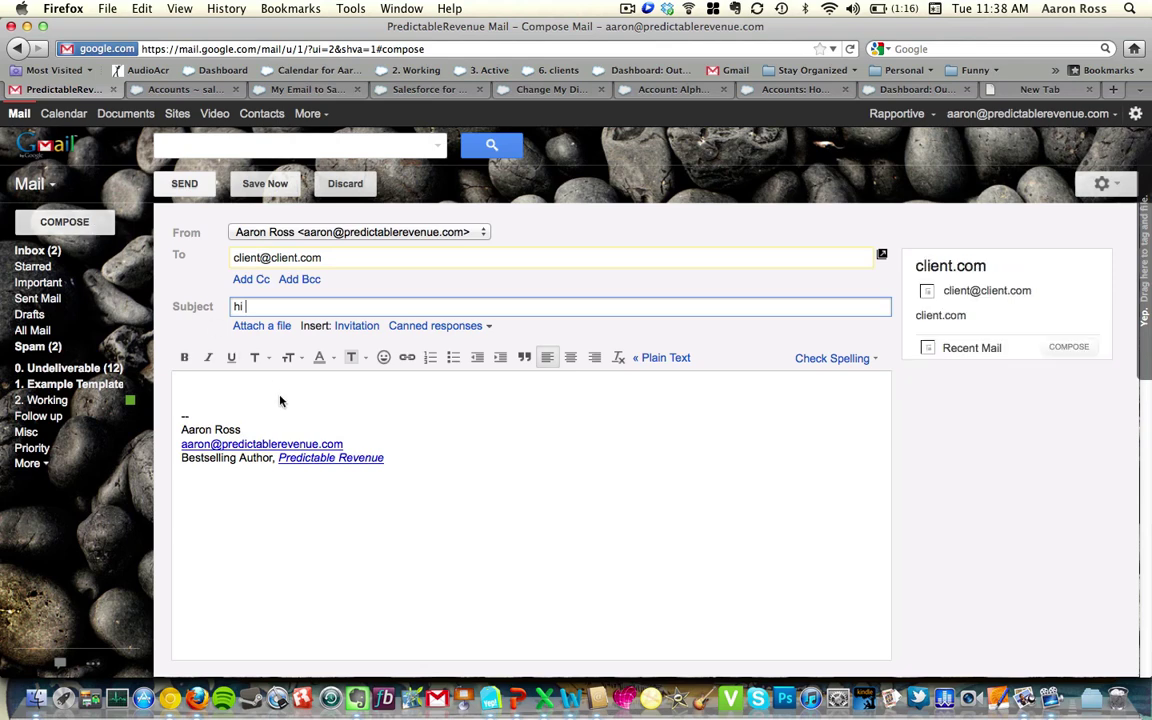
# Step: Add a Bcc line to the message and fill it with the saved Email To Salesforce.com contact
pyautogui.click(280, 397)
pyautogui.click(299, 279)
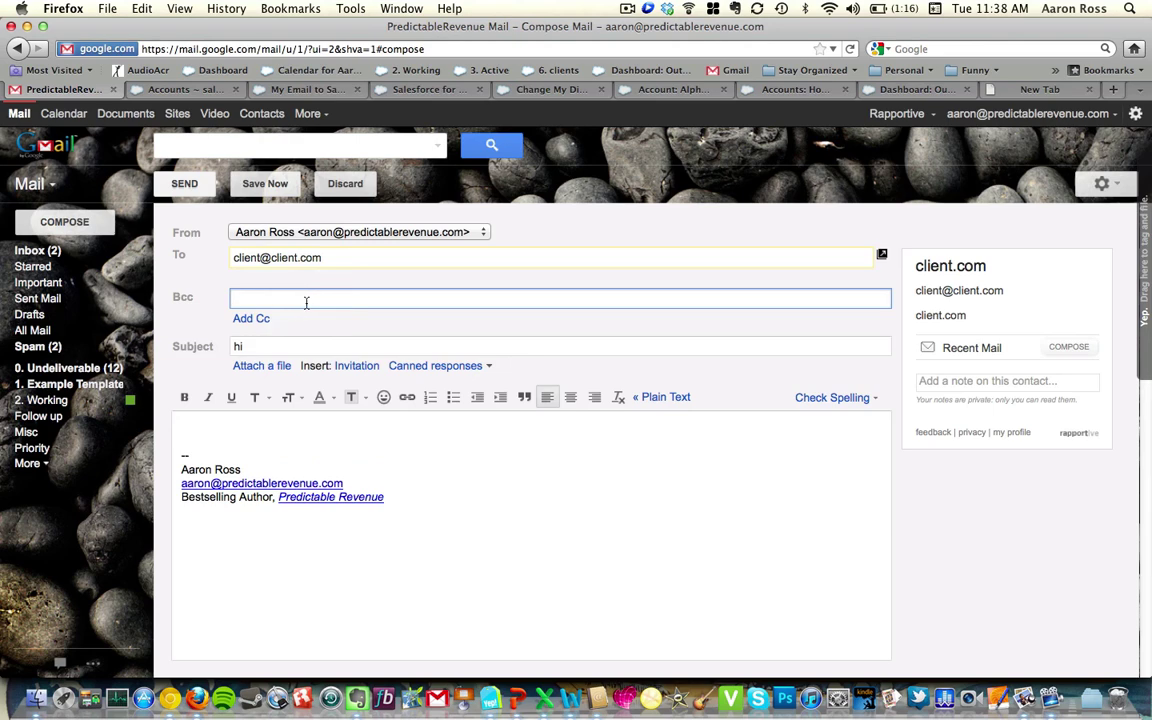
pyautogui.write('email')
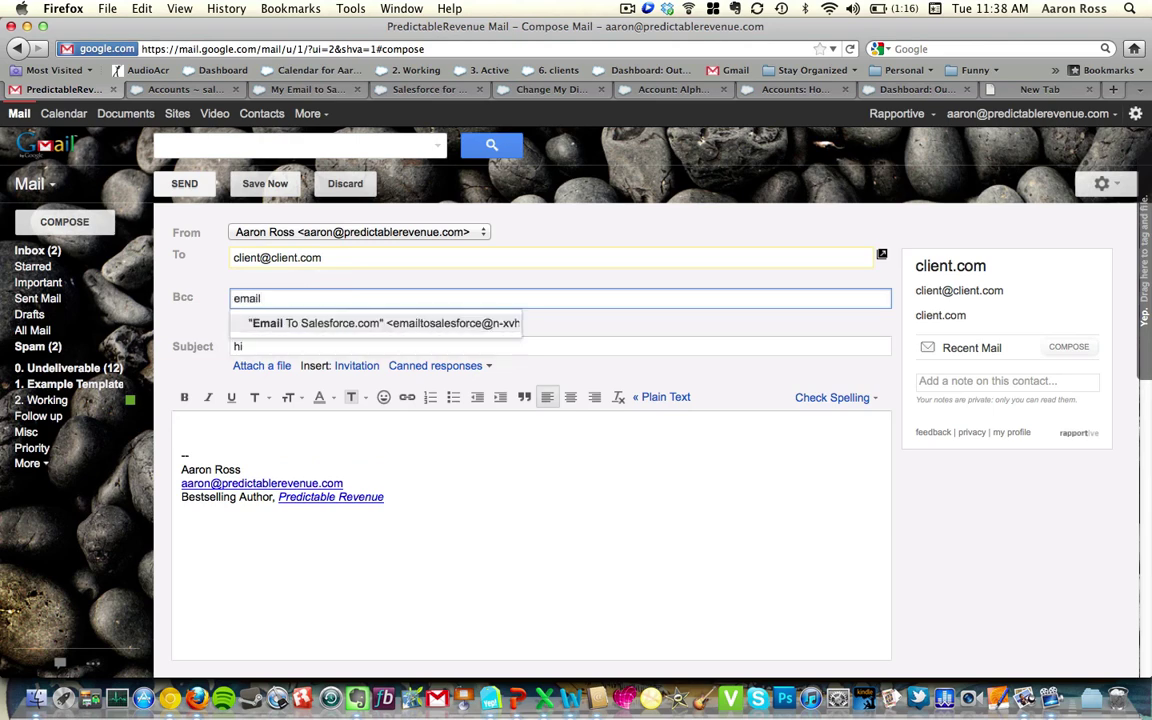
pyautogui.press('Return')
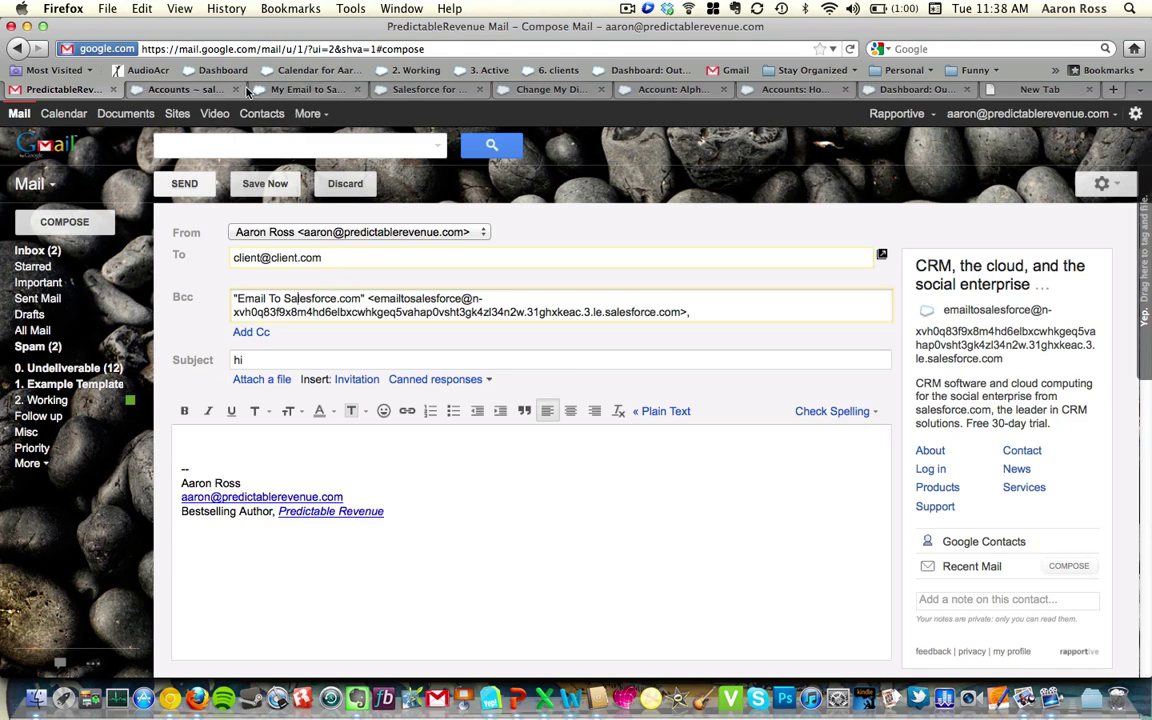
# Step: Switch to Salesforce, open the Betterworks account from the 6. Clients list, and find its Activity History
pyautogui.click(204, 91)
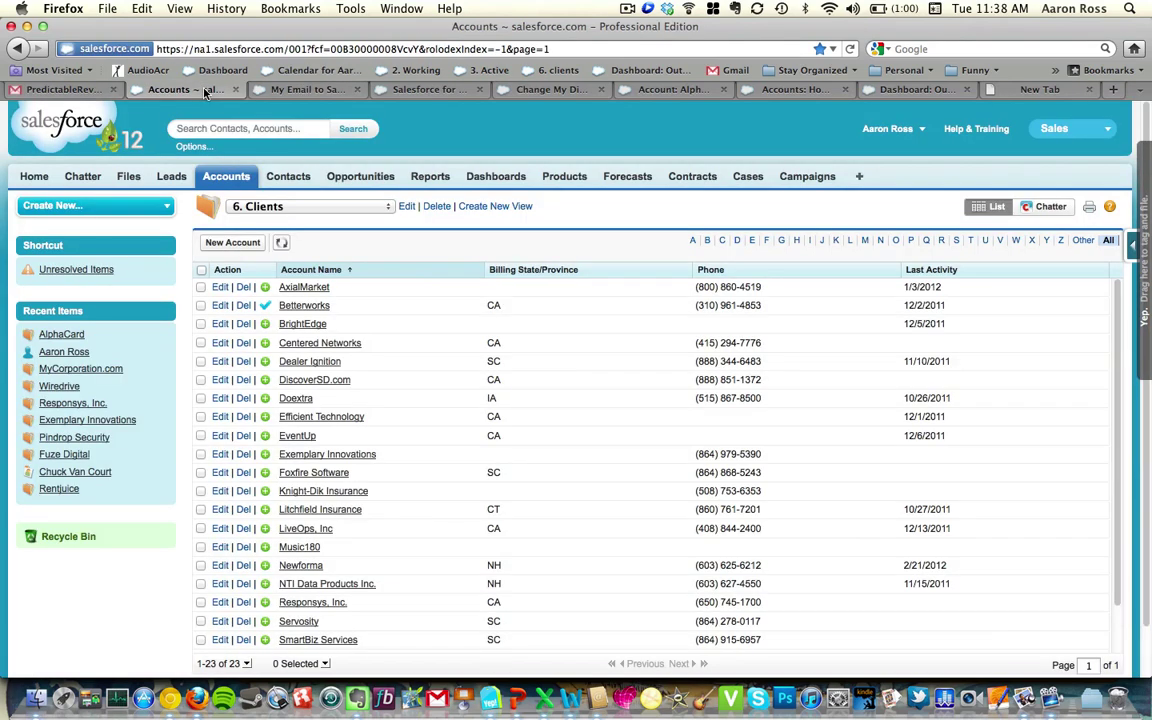
pyautogui.click(306, 306)
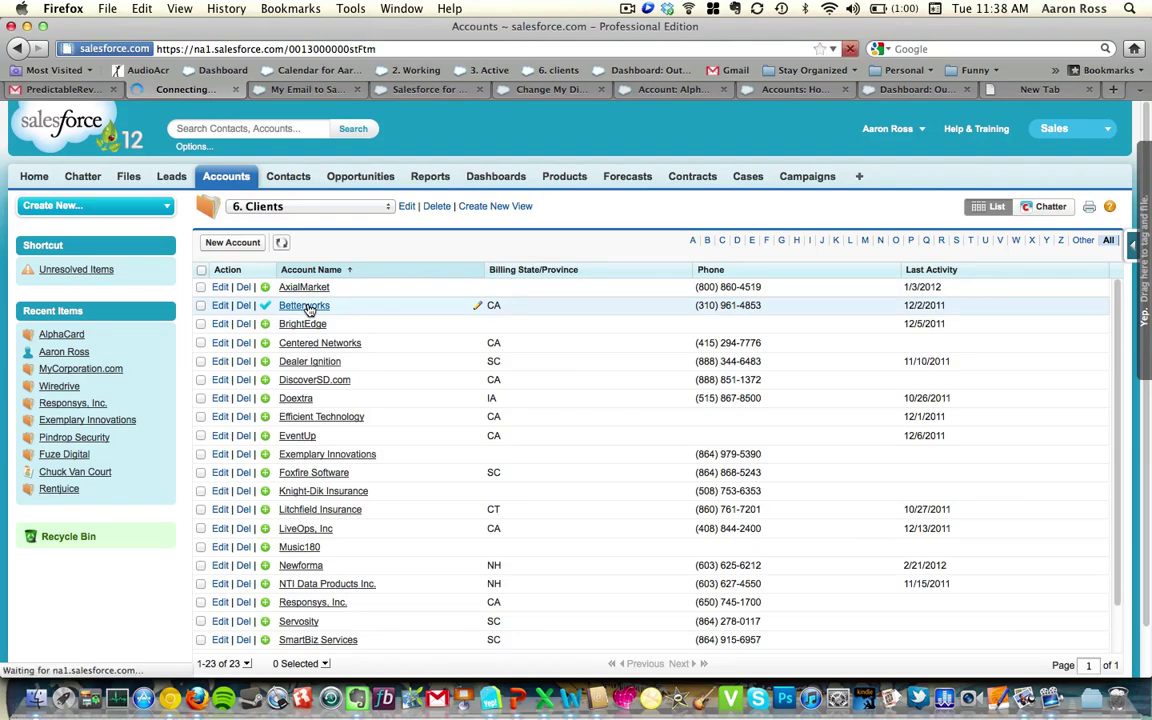
pyautogui.scroll(-3, 494, 368)
pyautogui.scroll(-10, 494, 368)
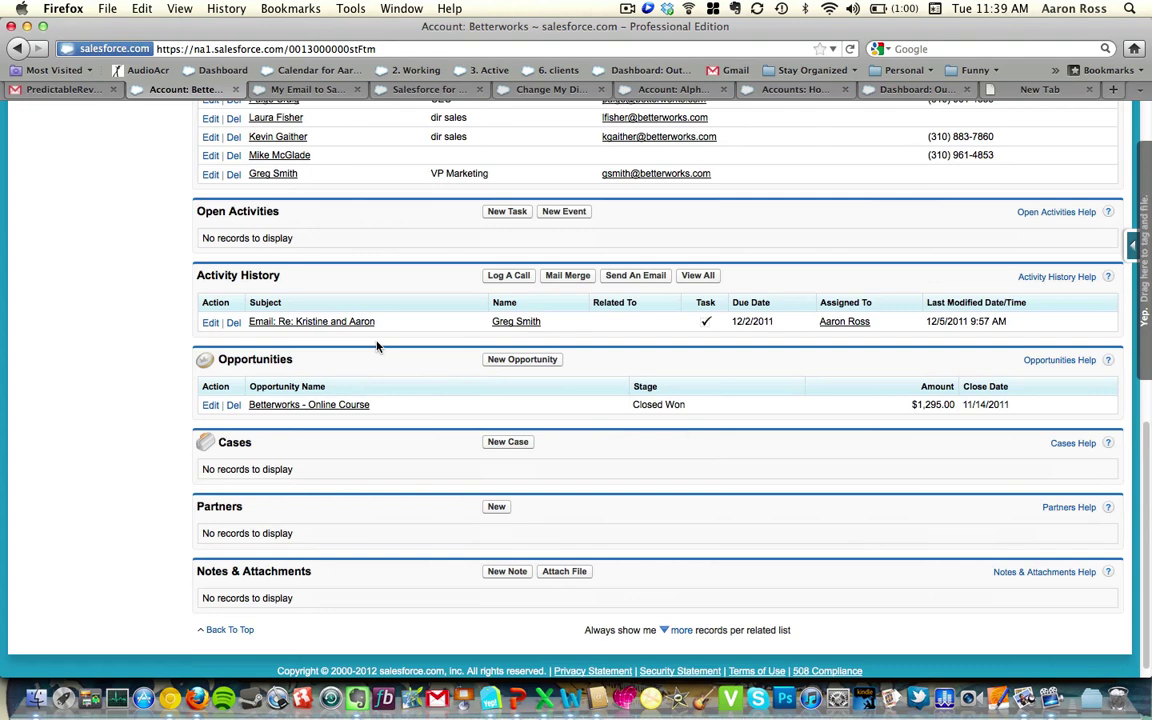
# Step: Open the logged email in the Betterworks account's Activity History and review its task details and comments
pyautogui.click(292, 324)
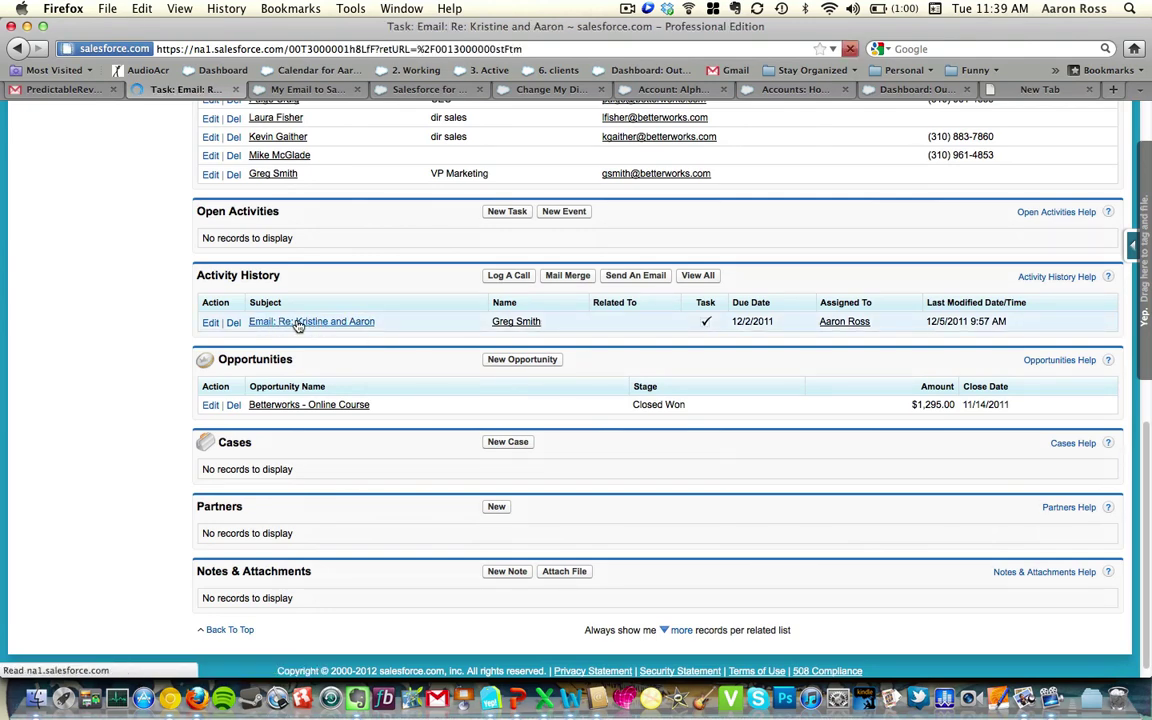
pyautogui.scroll(-2, 440, 360)
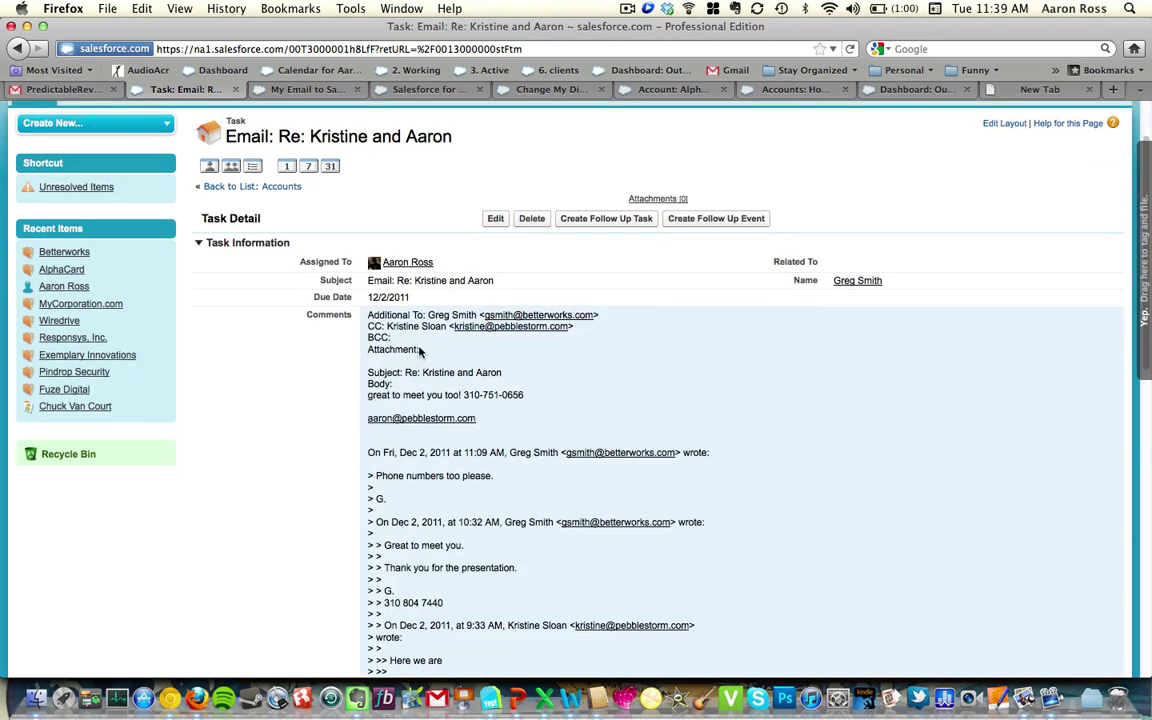
pyautogui.scroll(-1, 420, 350)
pyautogui.scroll(3, 420, 350)
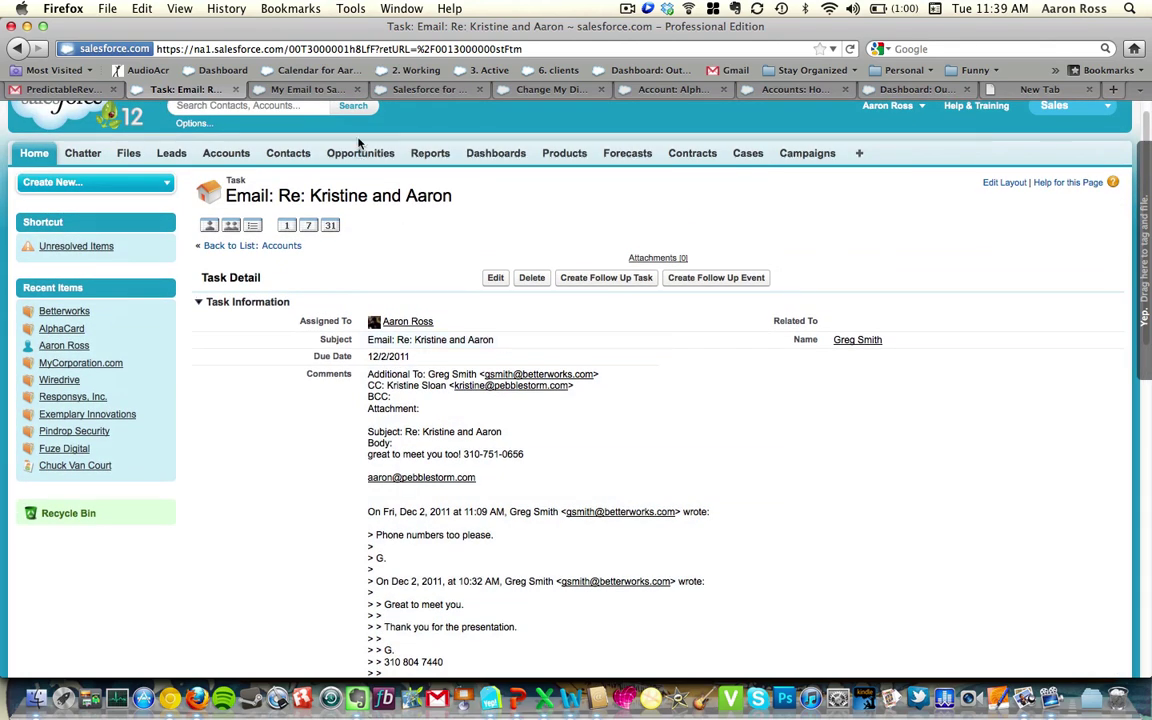
# Step: Go to My Email to Salesforce under the personal Email setup and select the full Email to Salesforce address
pyautogui.click(313, 90)
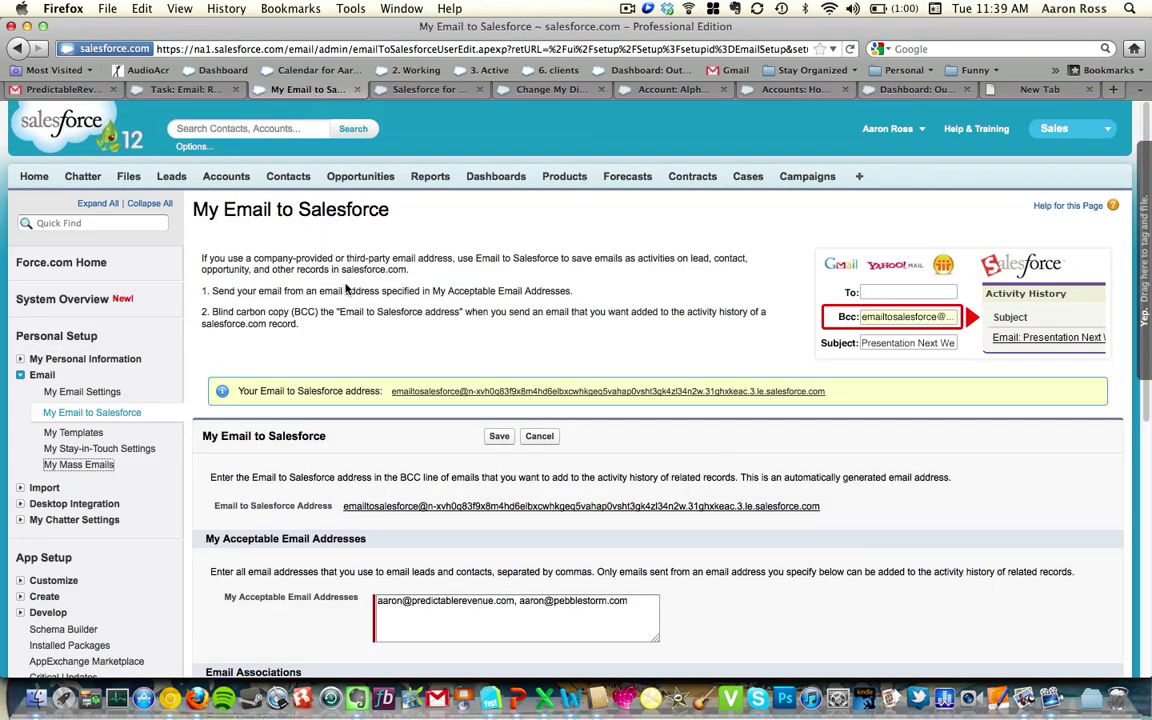
pyautogui.click(906, 130)
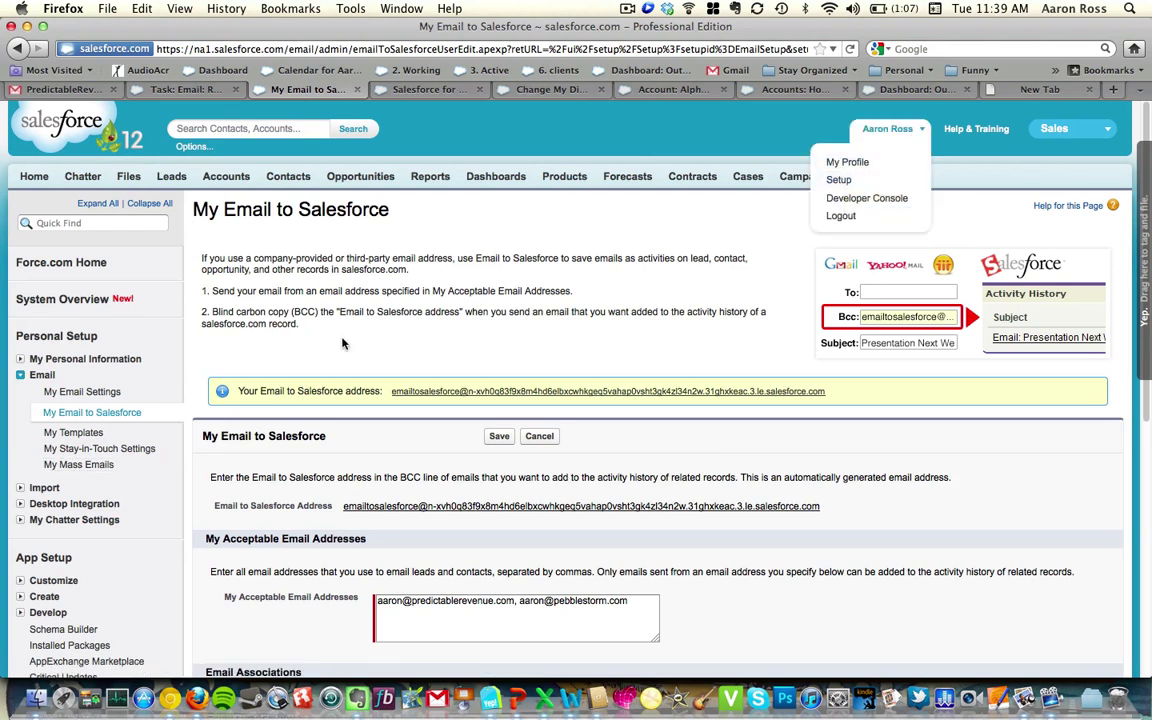
pyautogui.click(20, 374)
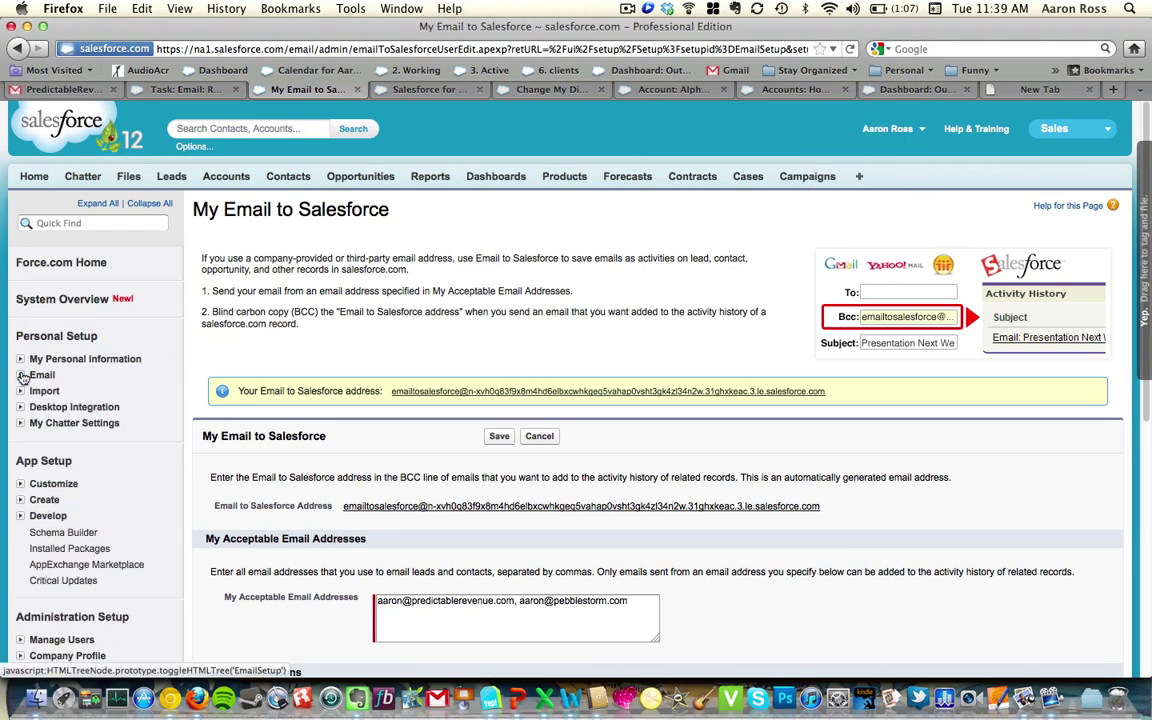
pyautogui.click(21, 375)
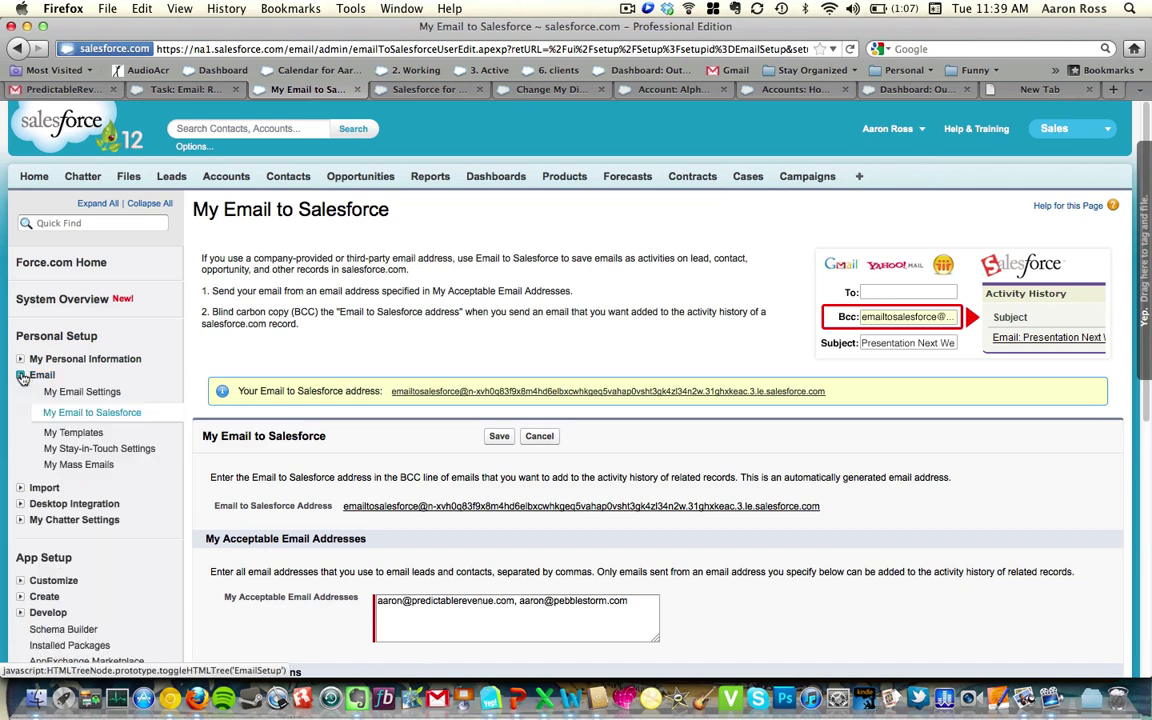
pyautogui.click(75, 415)
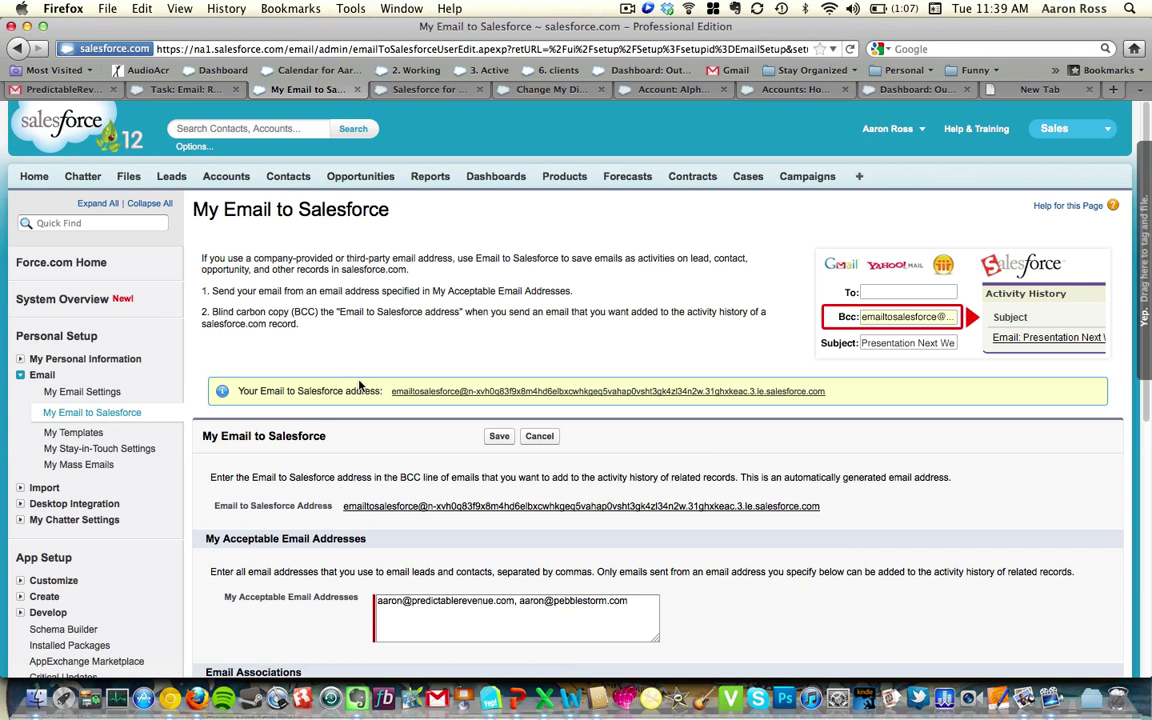
pyautogui.moveTo(392, 392); pyautogui.dragTo(826, 394)
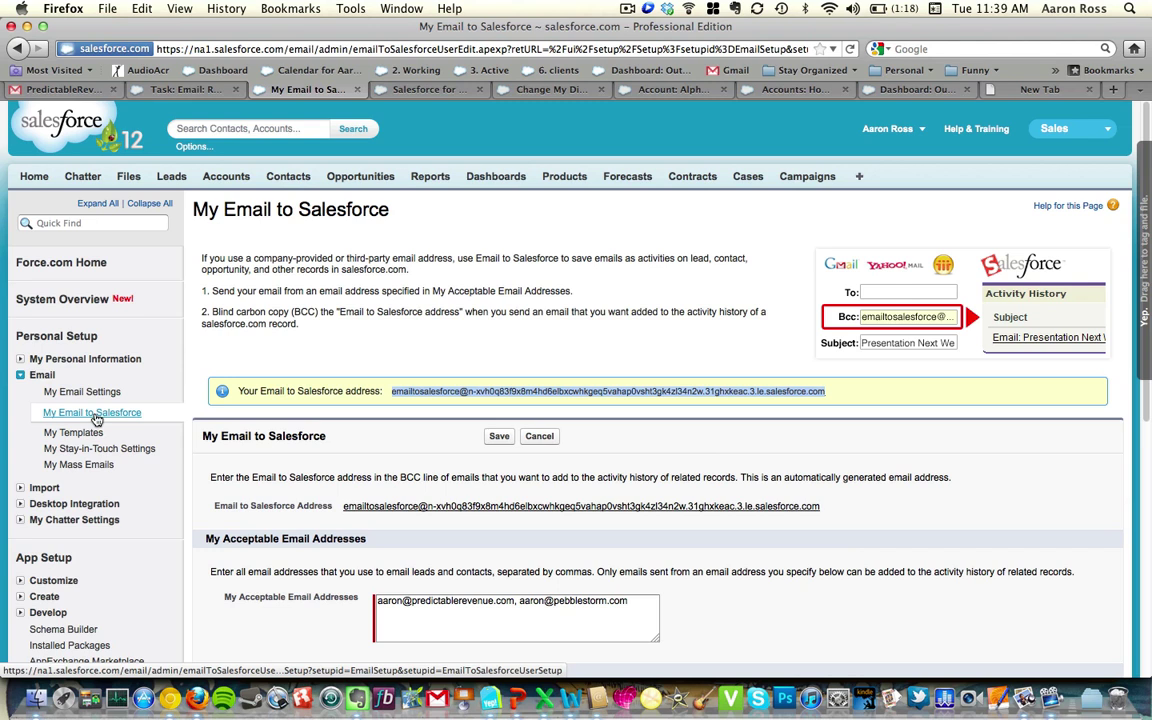
# Step: Review the My Email to Salesforce settings and locate the Email to Salesforce entry under Email Administration
pyautogui.scroll(-1, 97, 420)
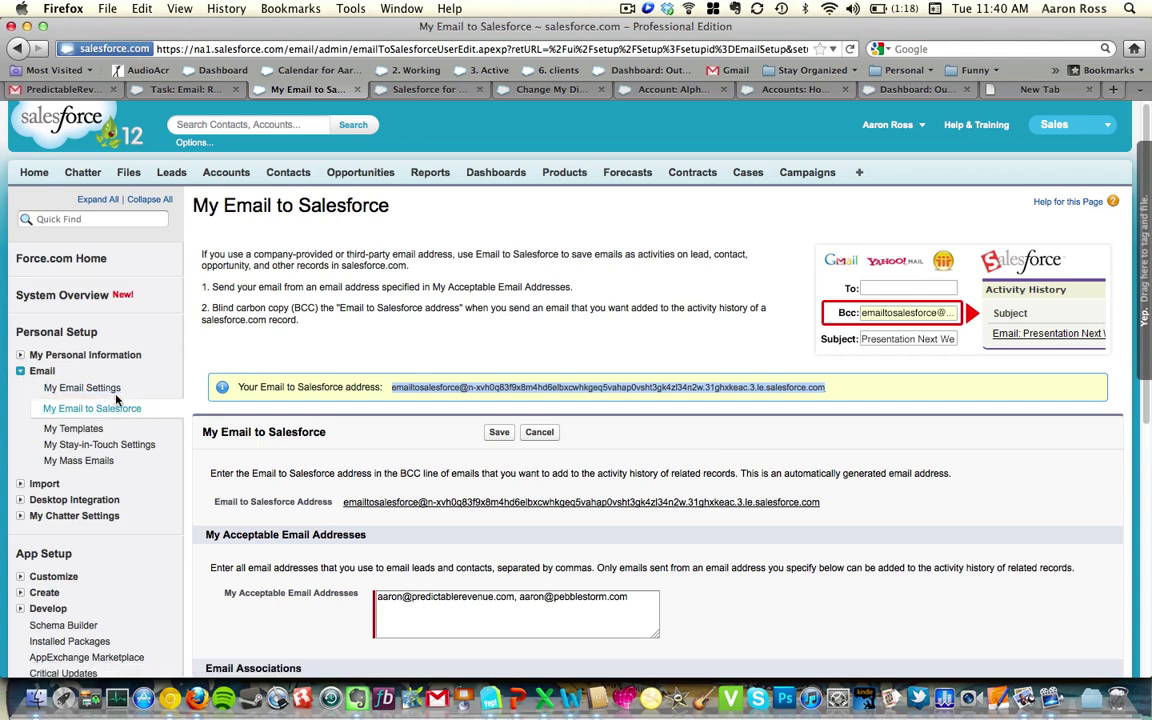
pyautogui.scroll(-2, 104, 390)
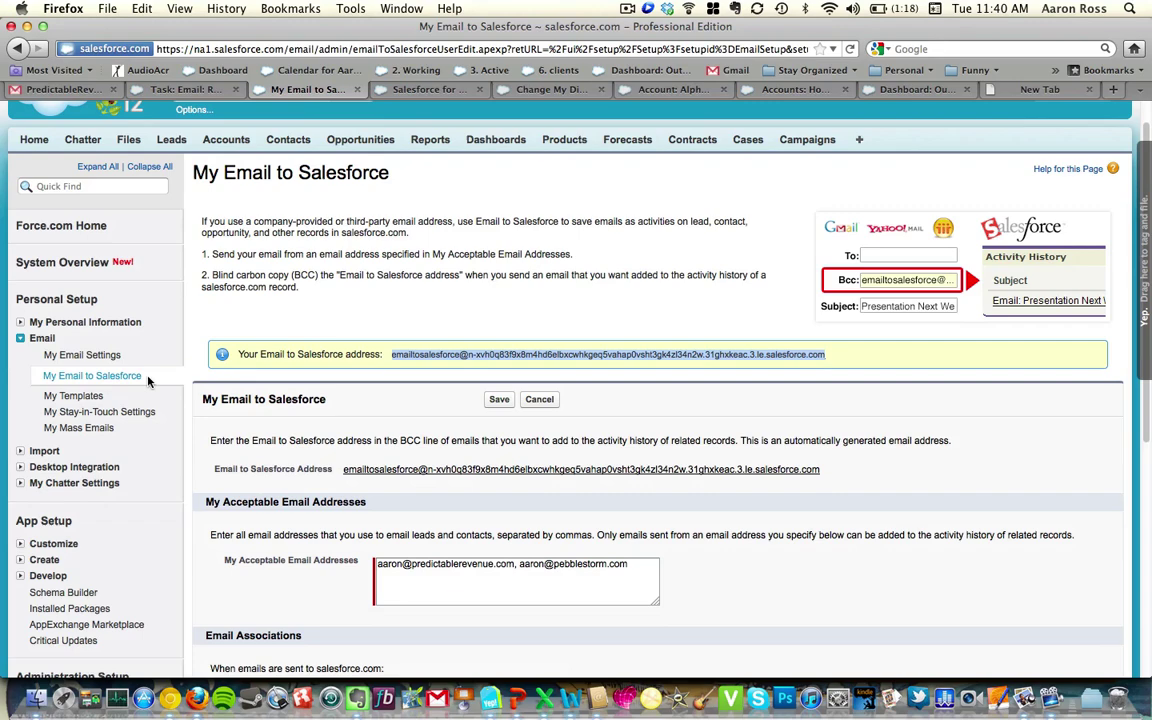
pyautogui.scroll(-8, 148, 381)
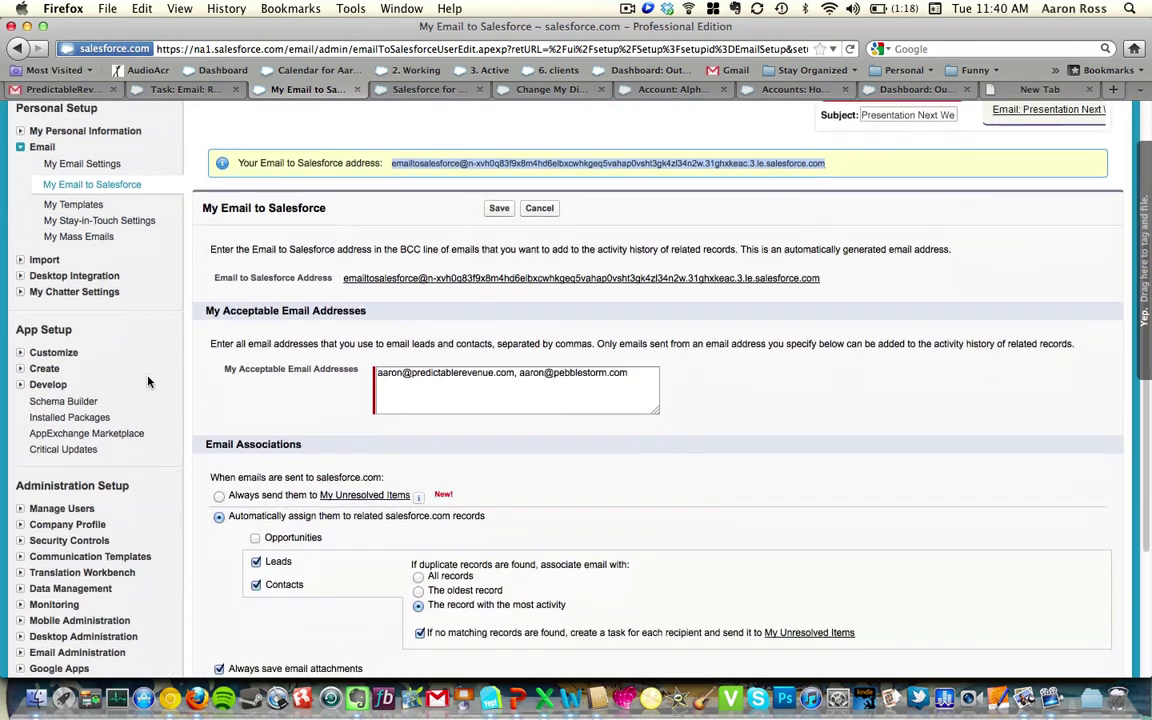
pyautogui.click(154, 384)
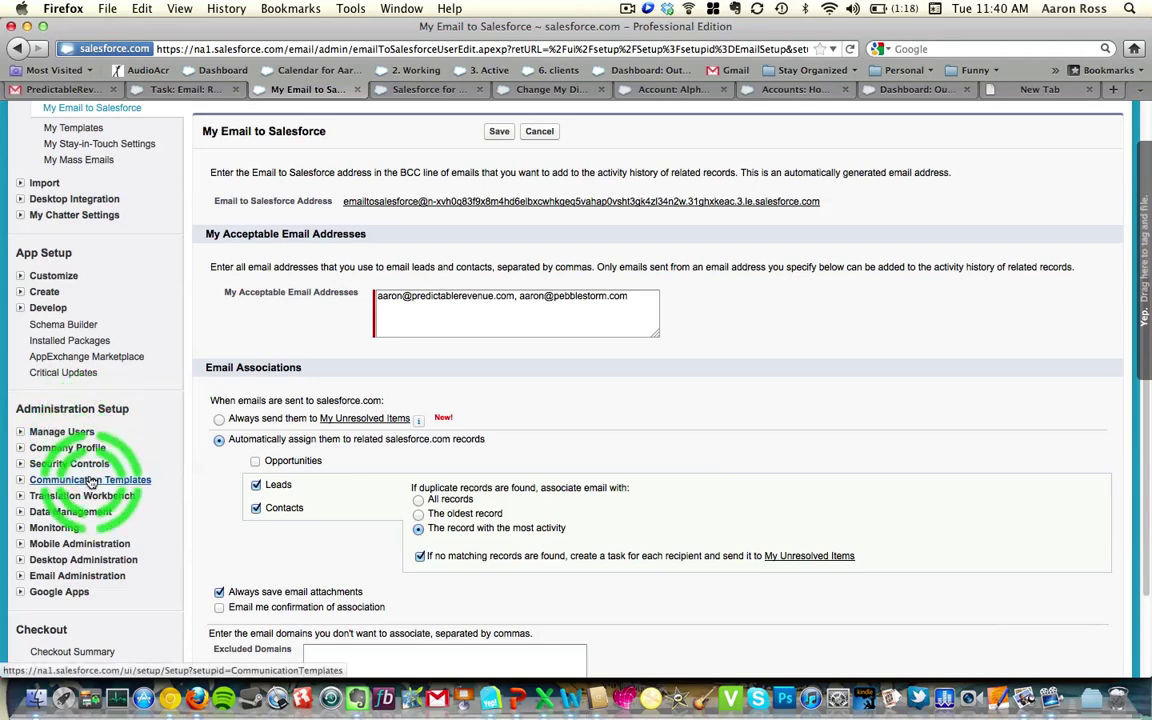
pyautogui.click(20, 576)
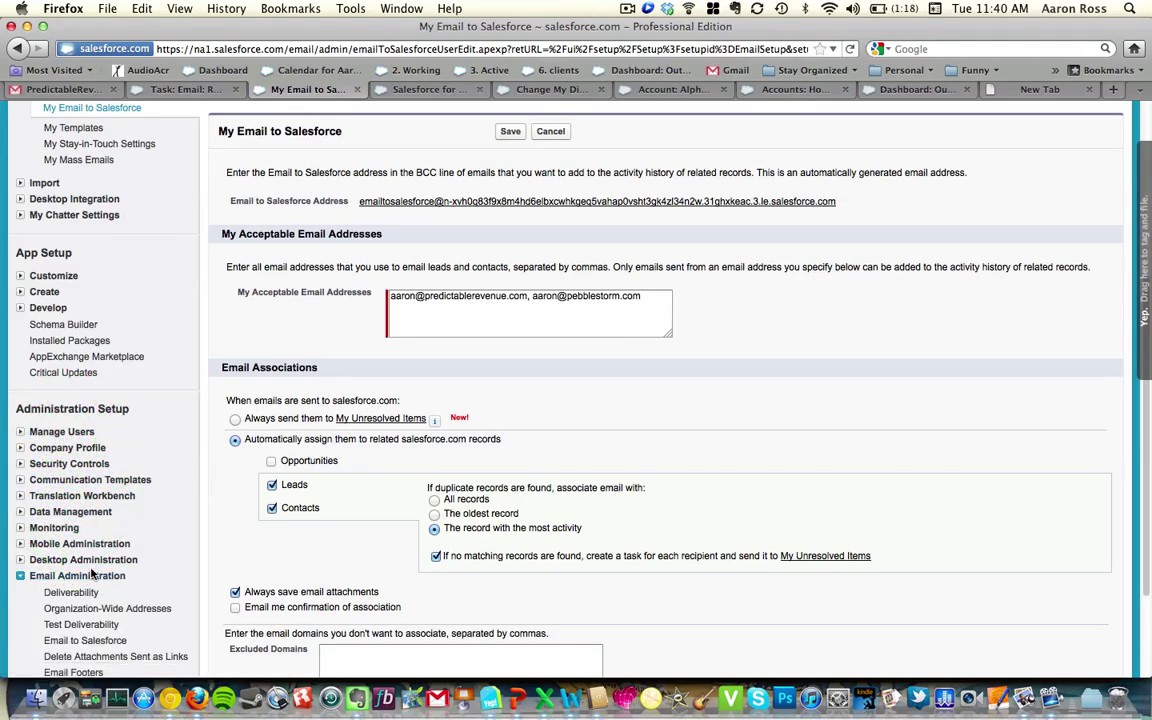
pyautogui.scroll(-1, 92, 575)
pyautogui.click(84, 605)
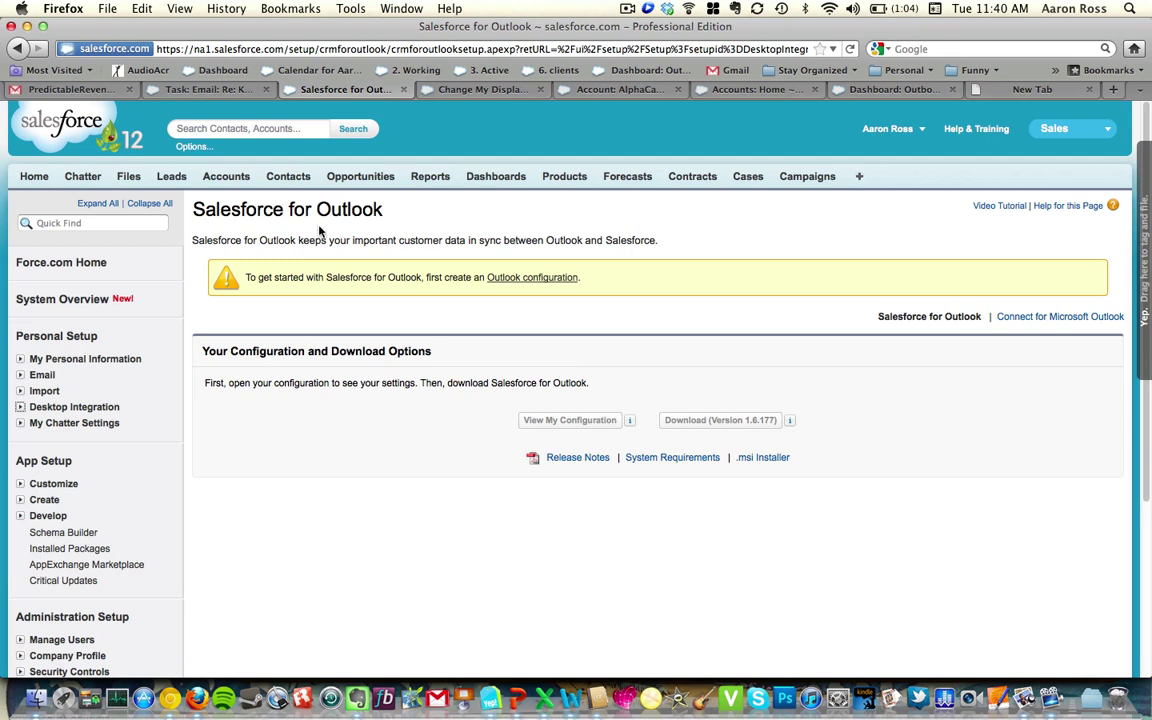
# Step: Expand Desktop Integration in the personal setup and open its Salesforce for Outlook page
pyautogui.click(908, 129)
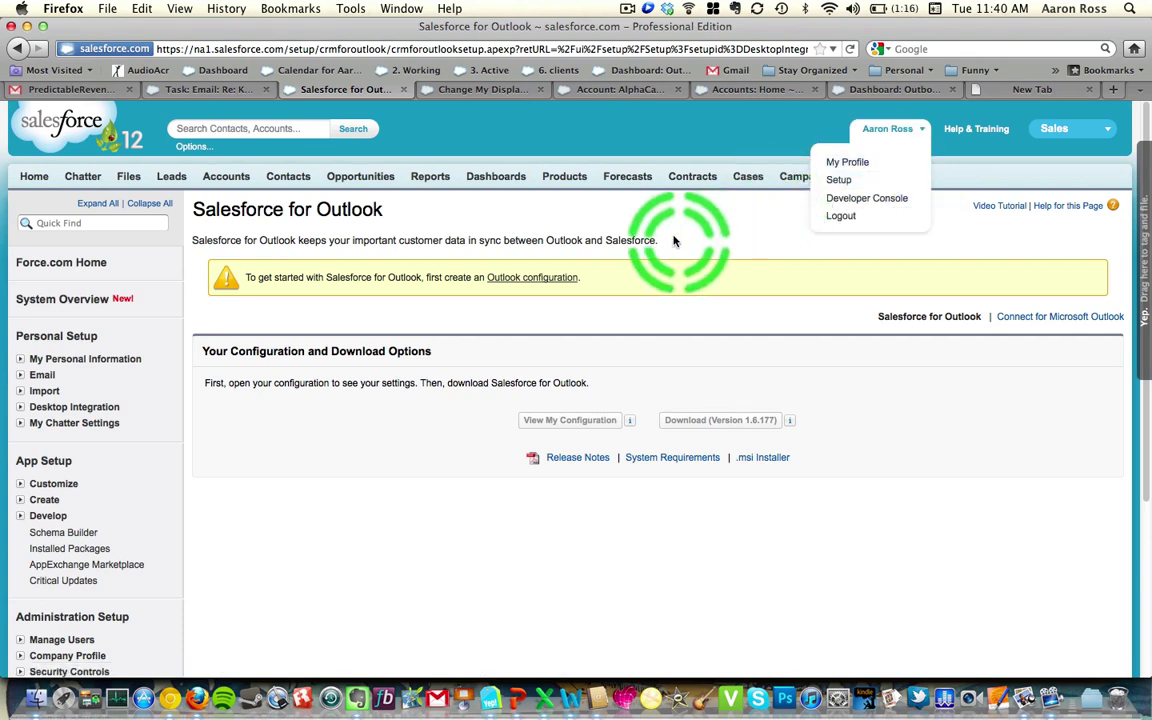
pyautogui.click(21, 376)
pyautogui.click(21, 376)
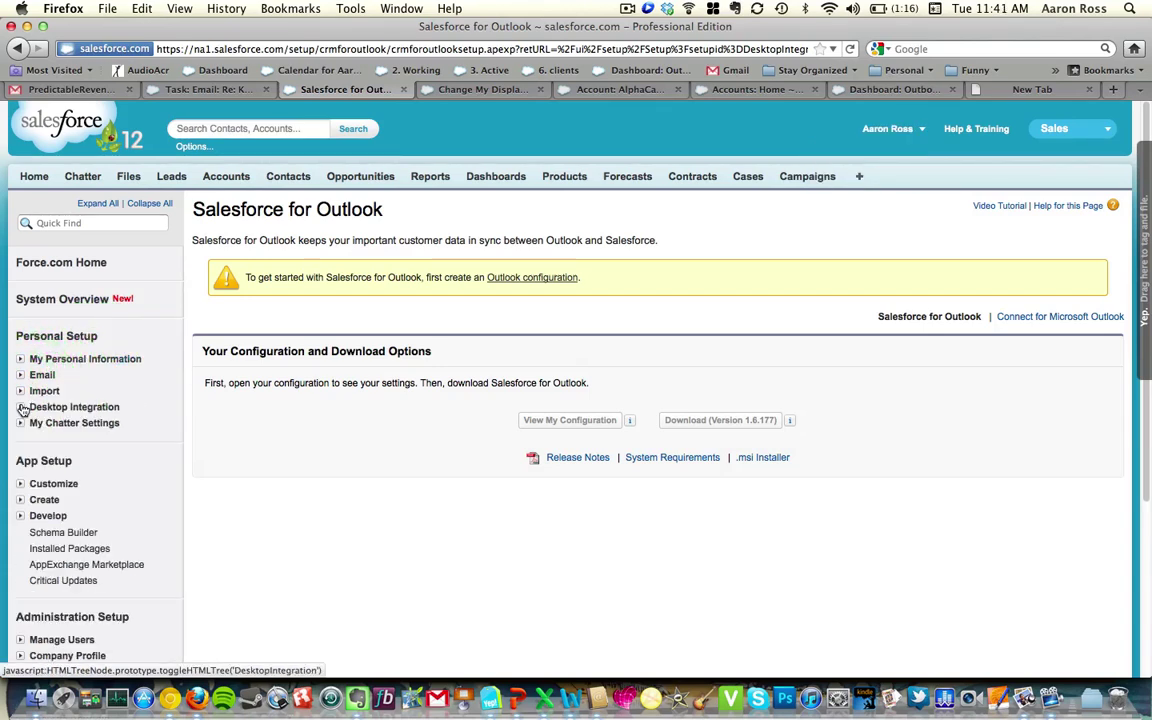
pyautogui.click(20, 407)
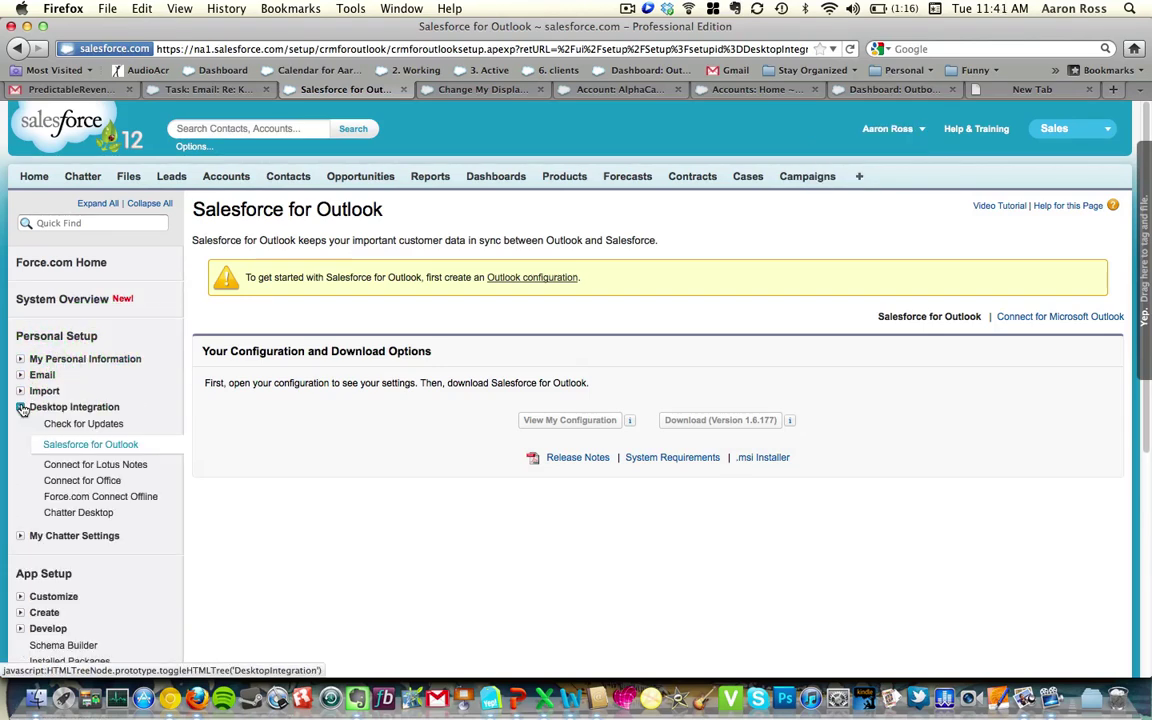
pyautogui.click(74, 448)
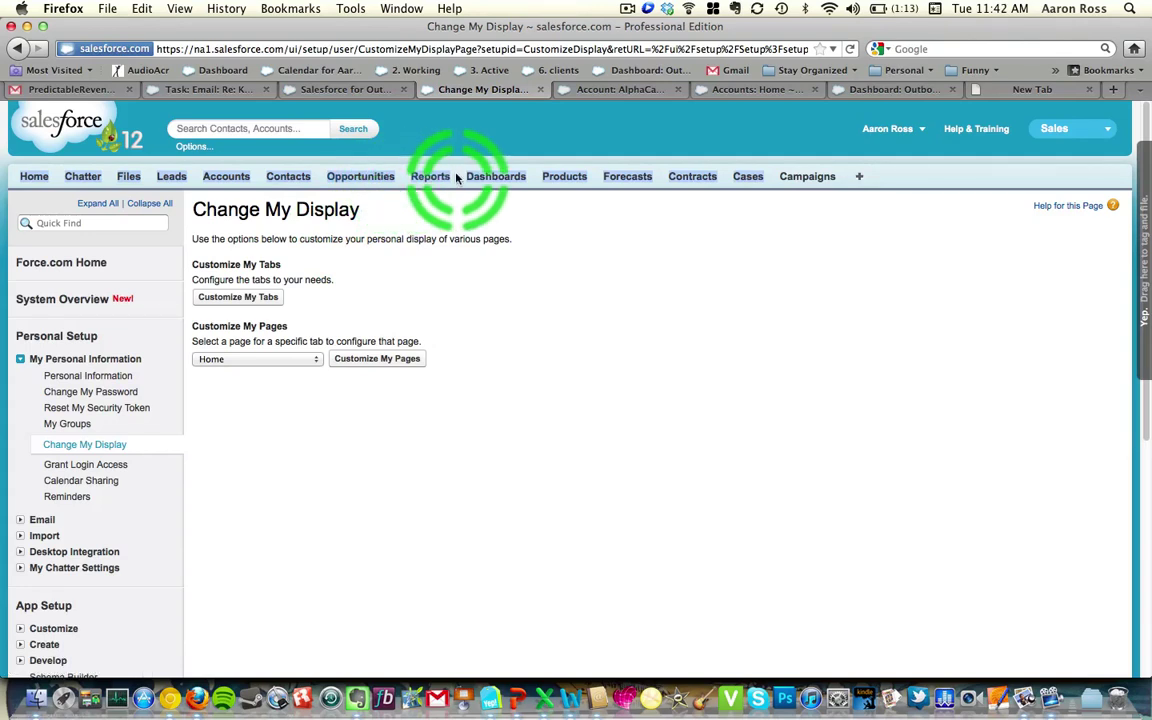
# Step: Open Change My Display under My Personal Information and view the list of pages that can be customized
pyautogui.click(888, 129)
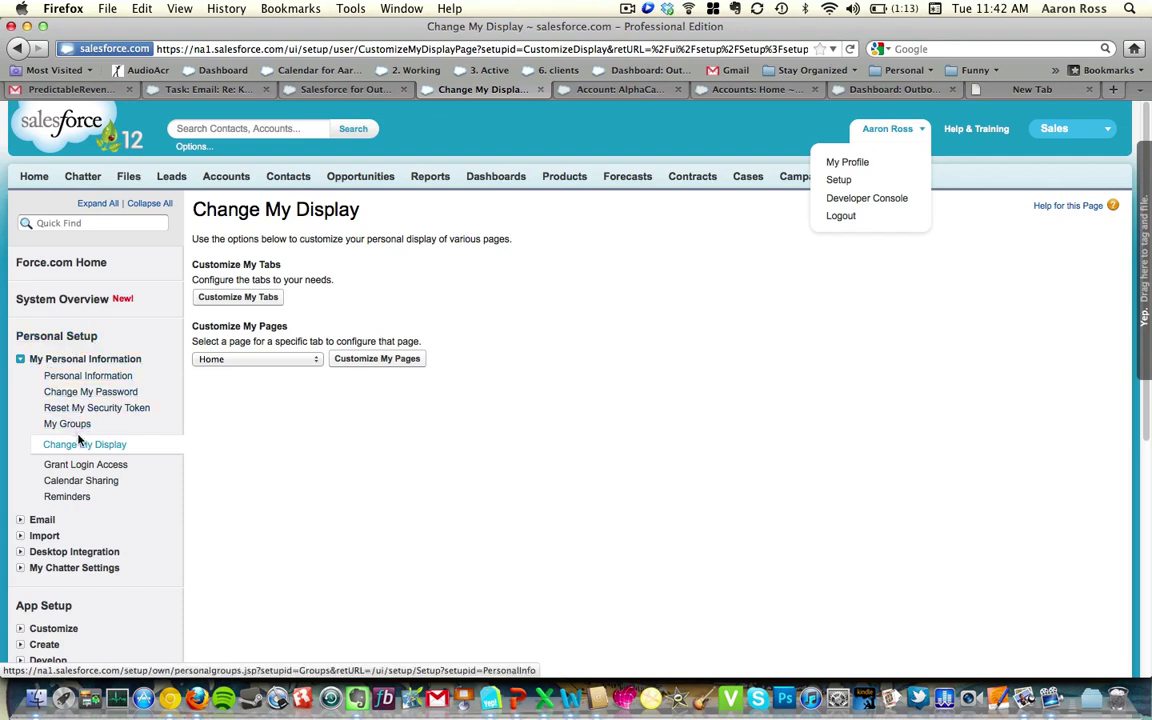
pyautogui.click(20, 358)
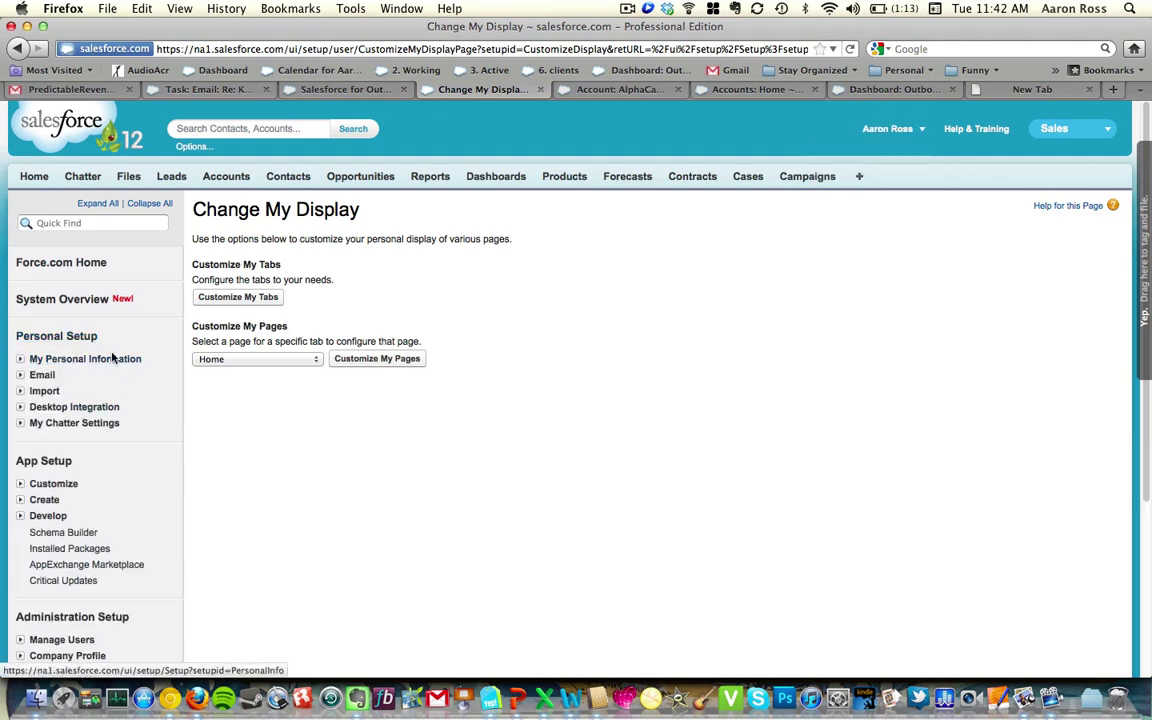
pyautogui.click(20, 358)
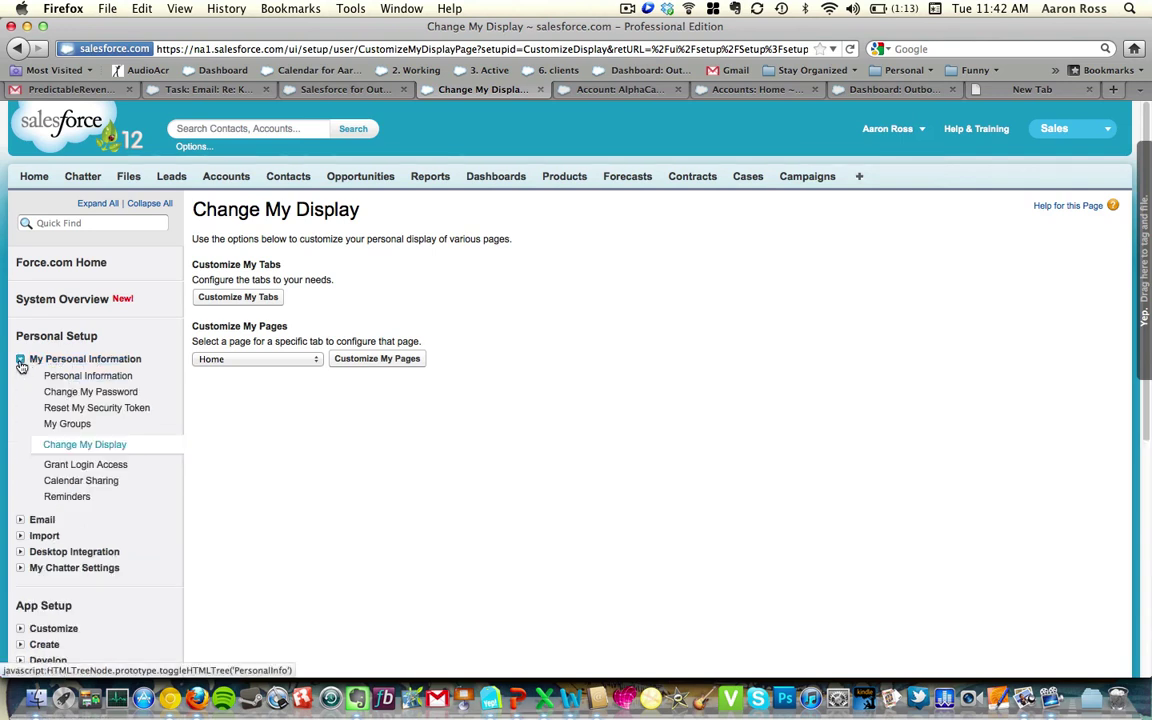
pyautogui.click(79, 393)
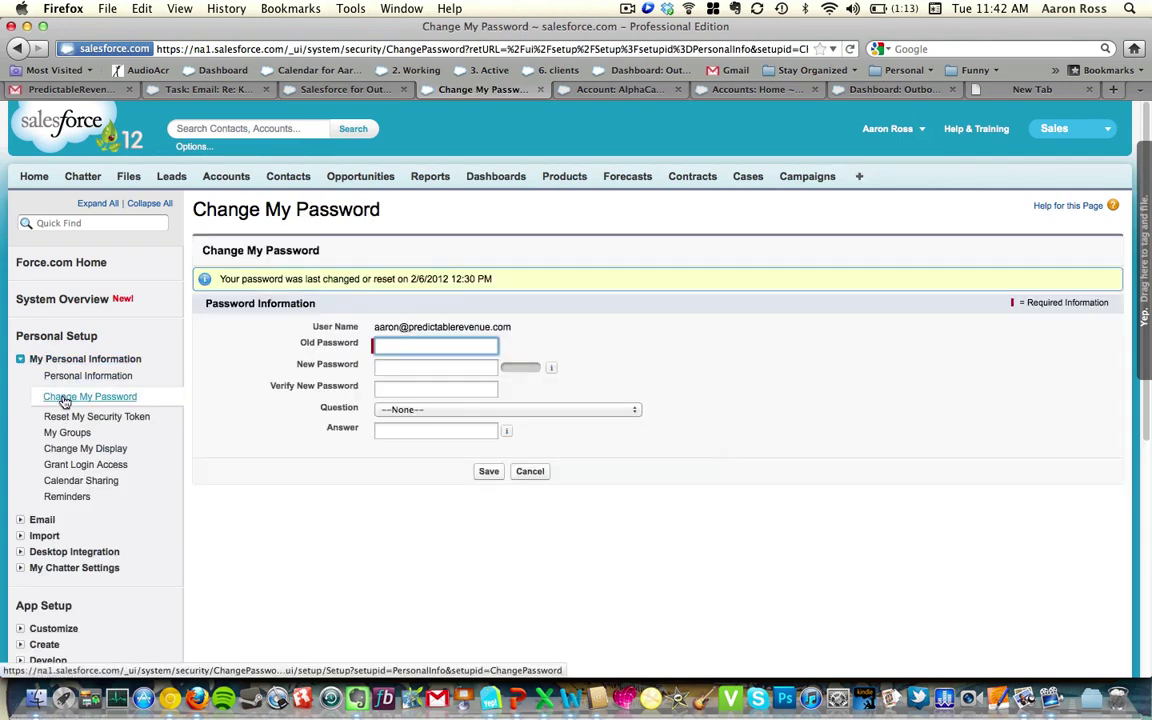
pyautogui.click(88, 449)
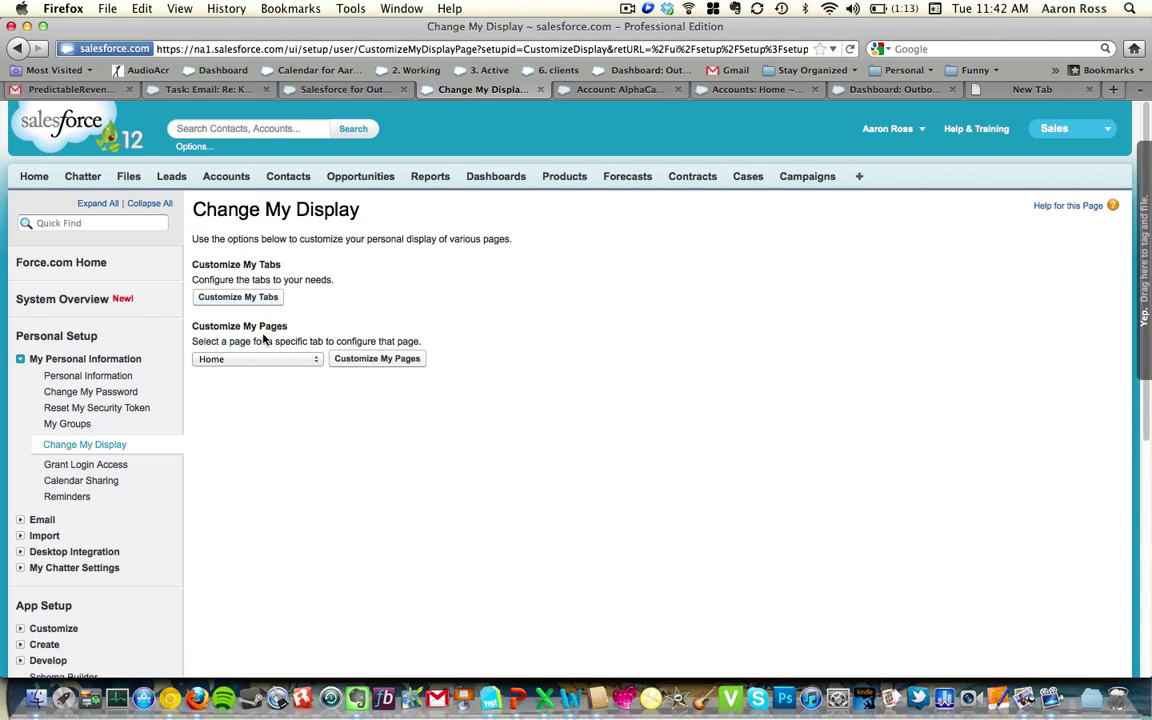
pyautogui.click(294, 359)
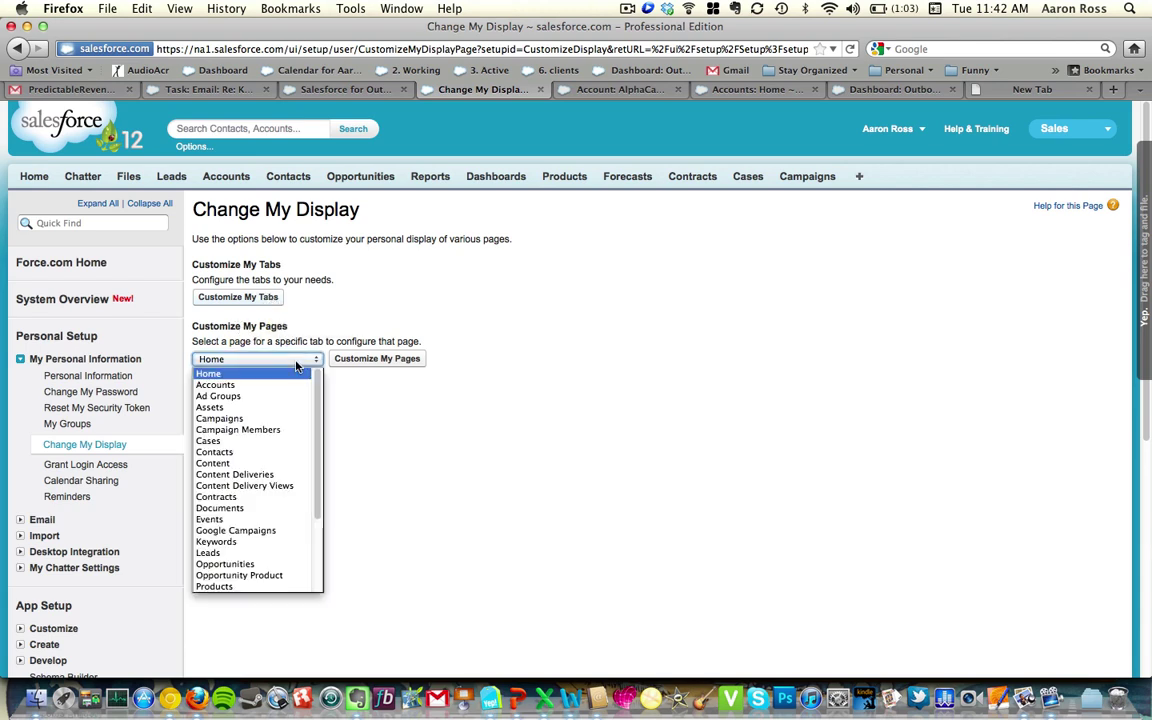
pyautogui.click(294, 362)
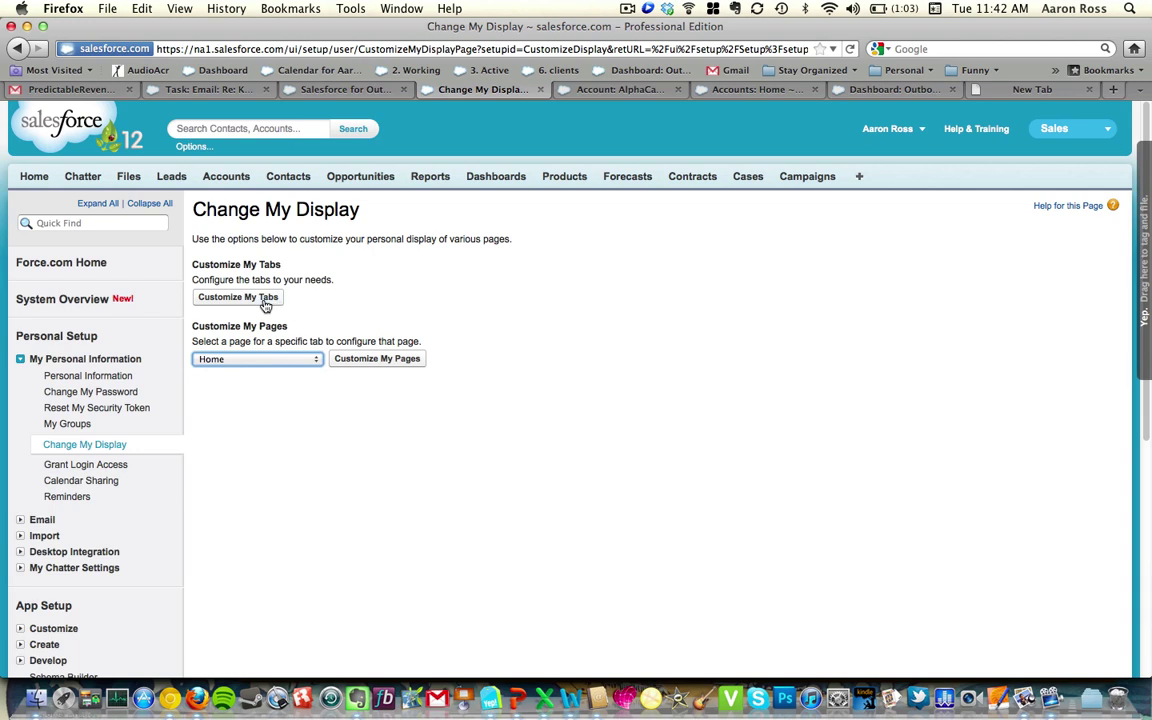
# Step: Open Customize My Tabs and remove Products, Customizable Forecasts, Contracts, Cases and Campaigns from the Sales app's selected tabs
pyautogui.click(261, 302)
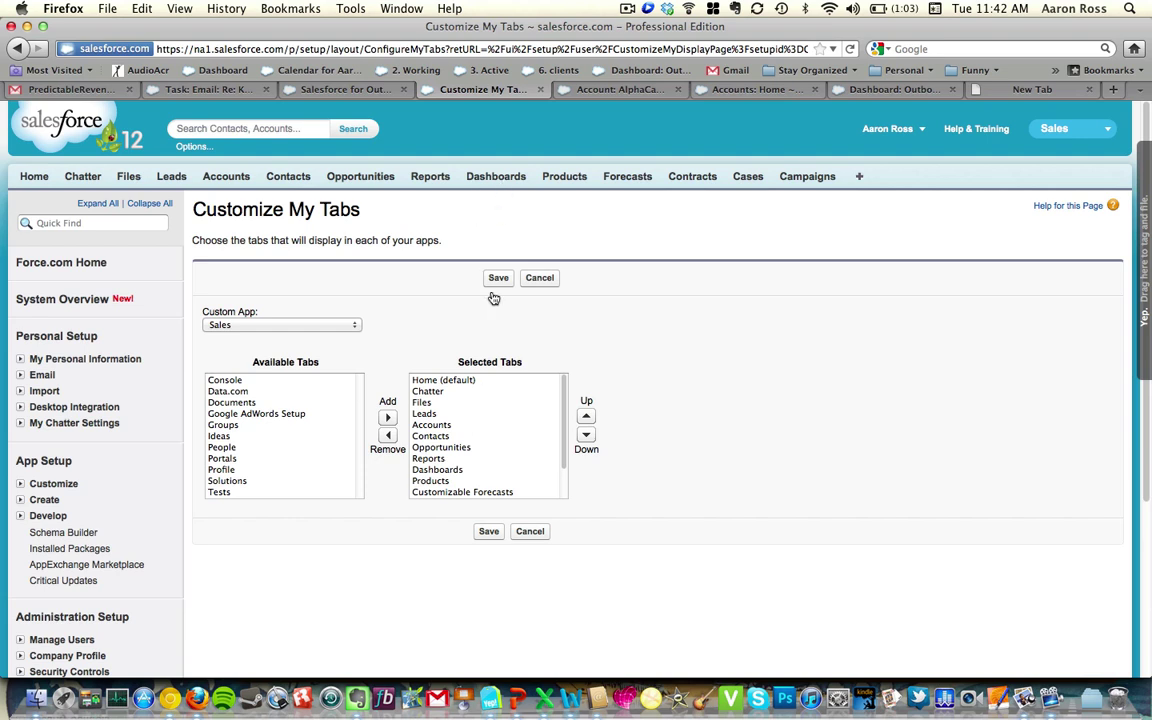
pyautogui.scroll(-1, 491, 419)
pyautogui.scroll(1, 491, 419)
pyautogui.scroll(-2, 505, 440)
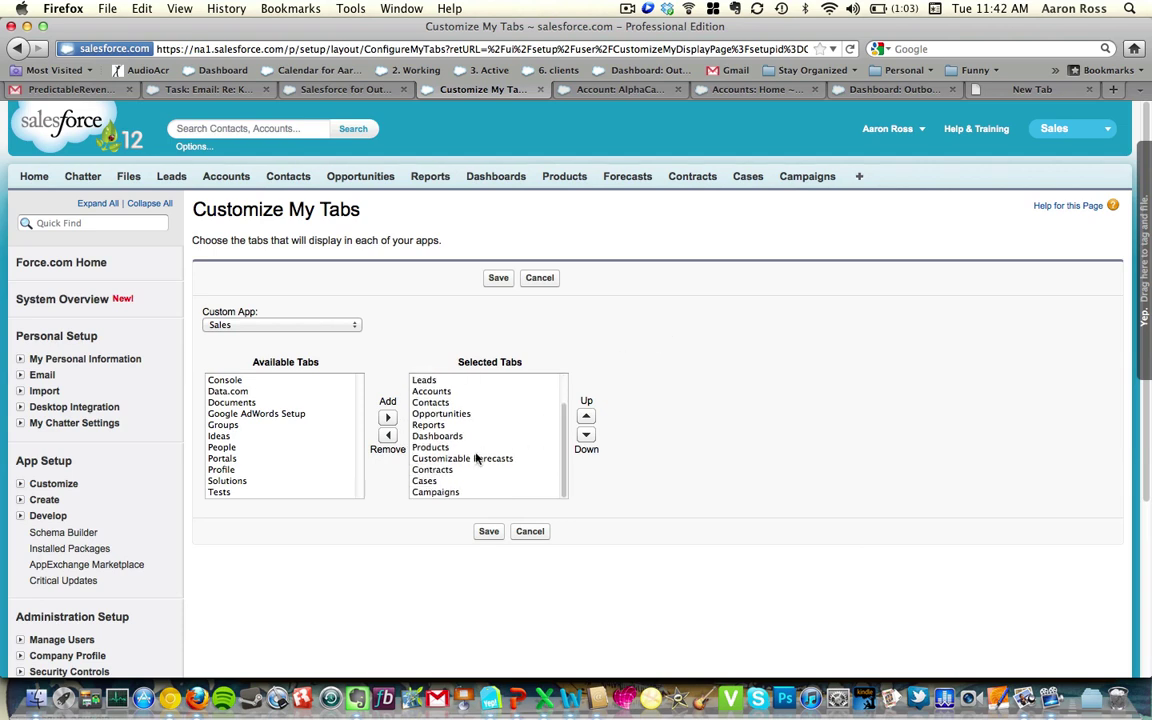
pyautogui.click(476, 449)
pyautogui.moveTo(476, 455); pyautogui.dragTo(476, 492)
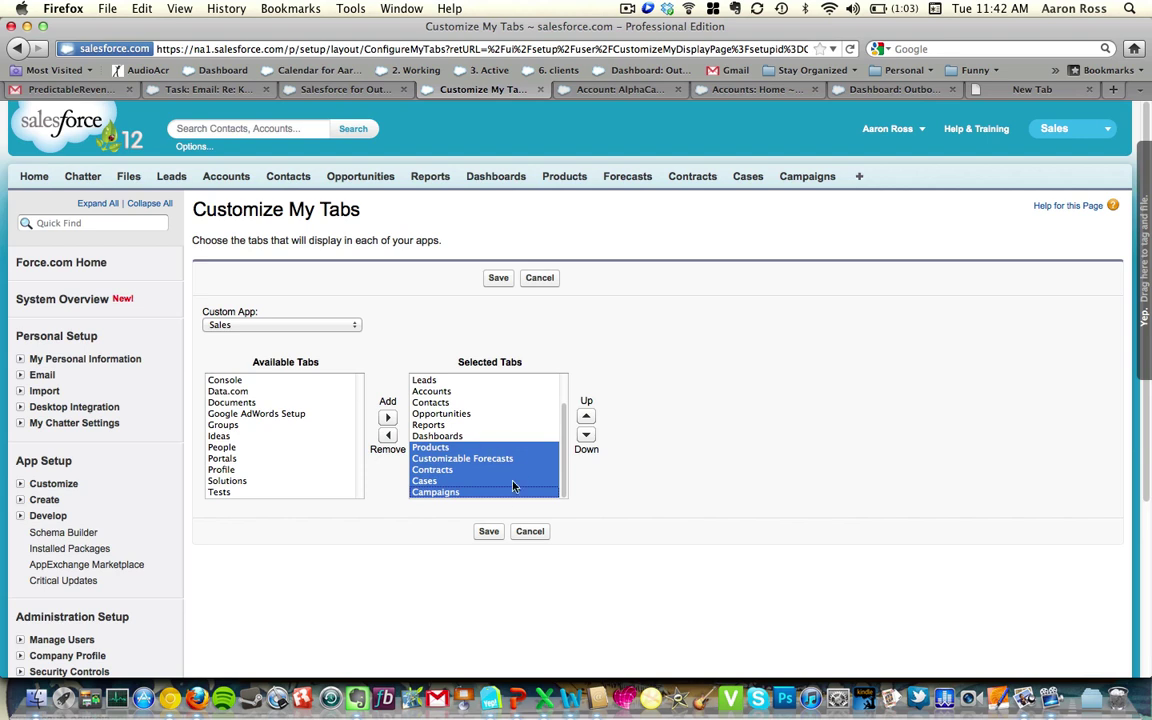
pyautogui.click(387, 436)
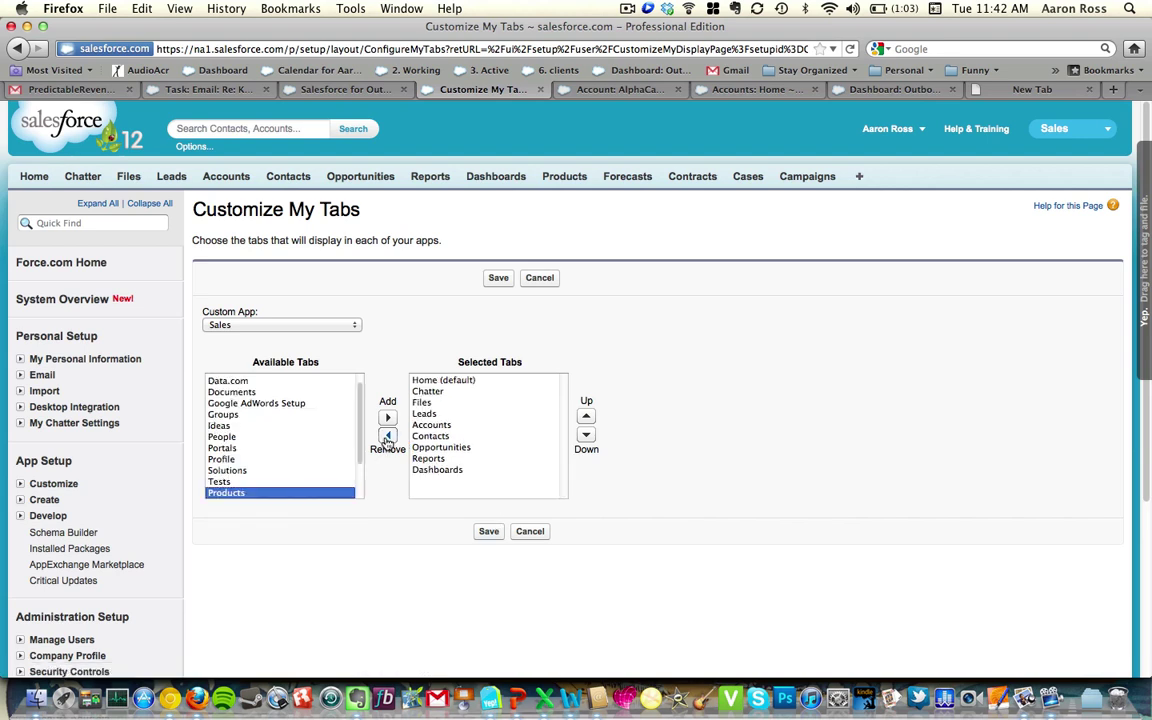
# Step: Remove Chatter and Files from the Sales app's selected tabs
pyautogui.click(458, 391)
pyautogui.click(388, 437)
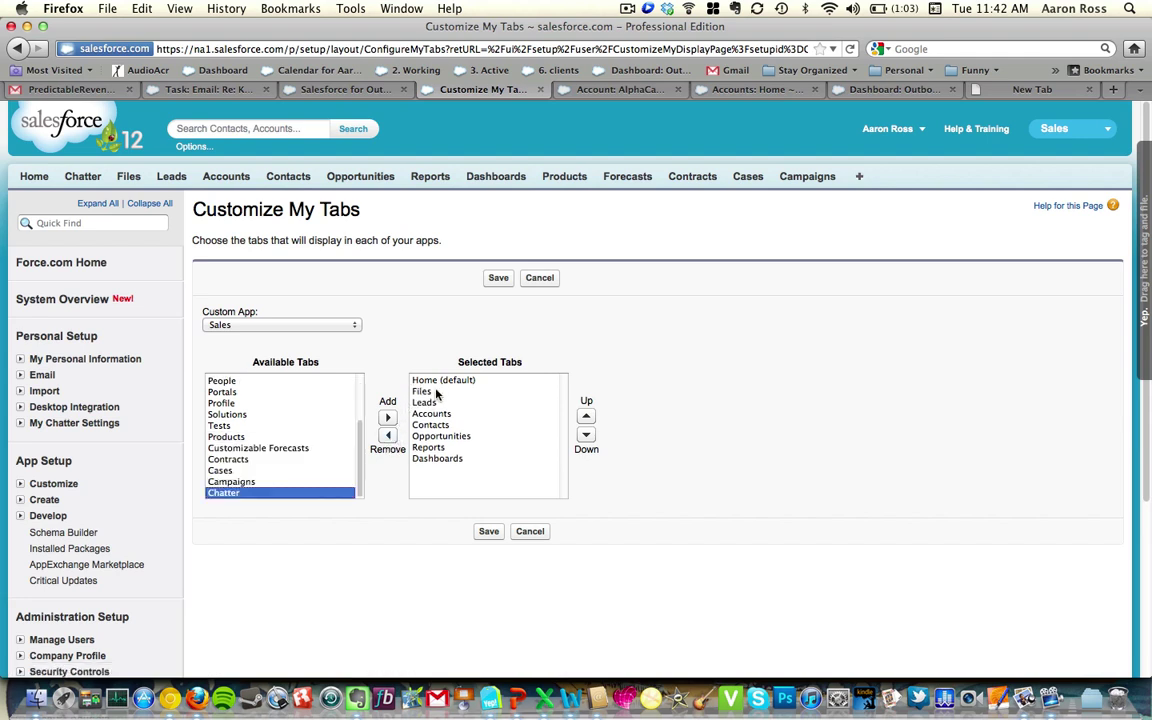
pyautogui.click(440, 392)
pyautogui.click(388, 437)
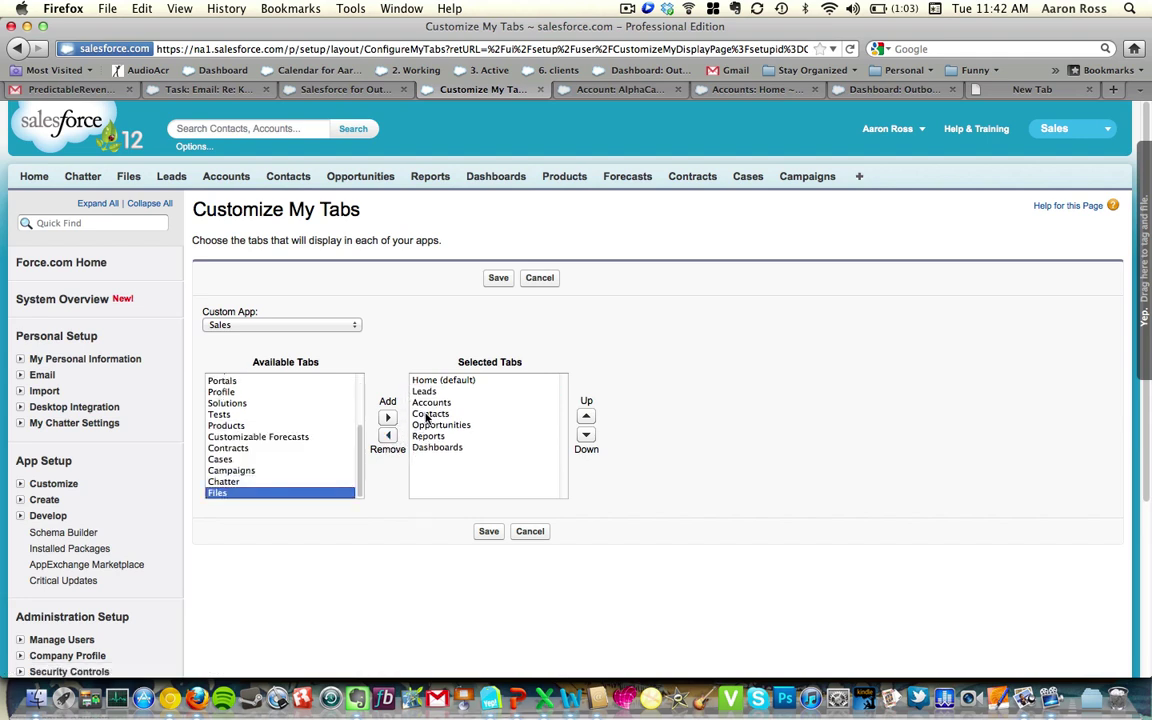
# Step: Go through the remaining selected tabs from Leads to Dashboards, and check the available tabs such as Data.com and Documents
pyautogui.click(446, 392)
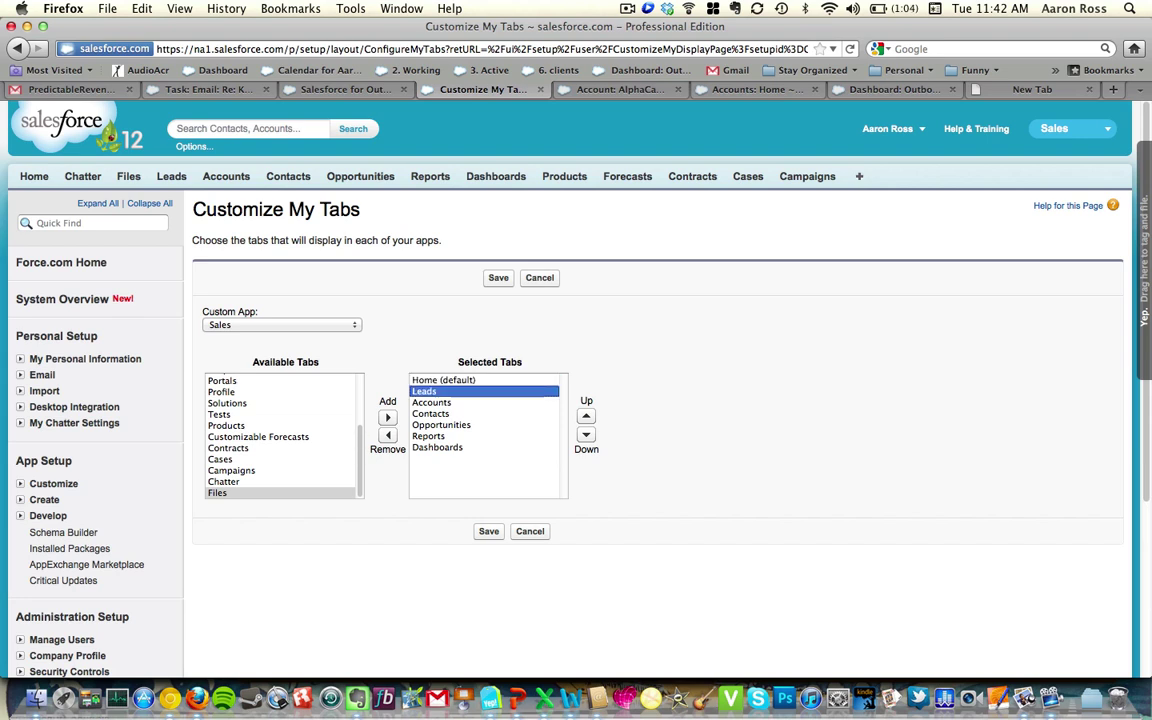
pyautogui.press('Down')
pyautogui.press('Down')
pyautogui.press('Down')
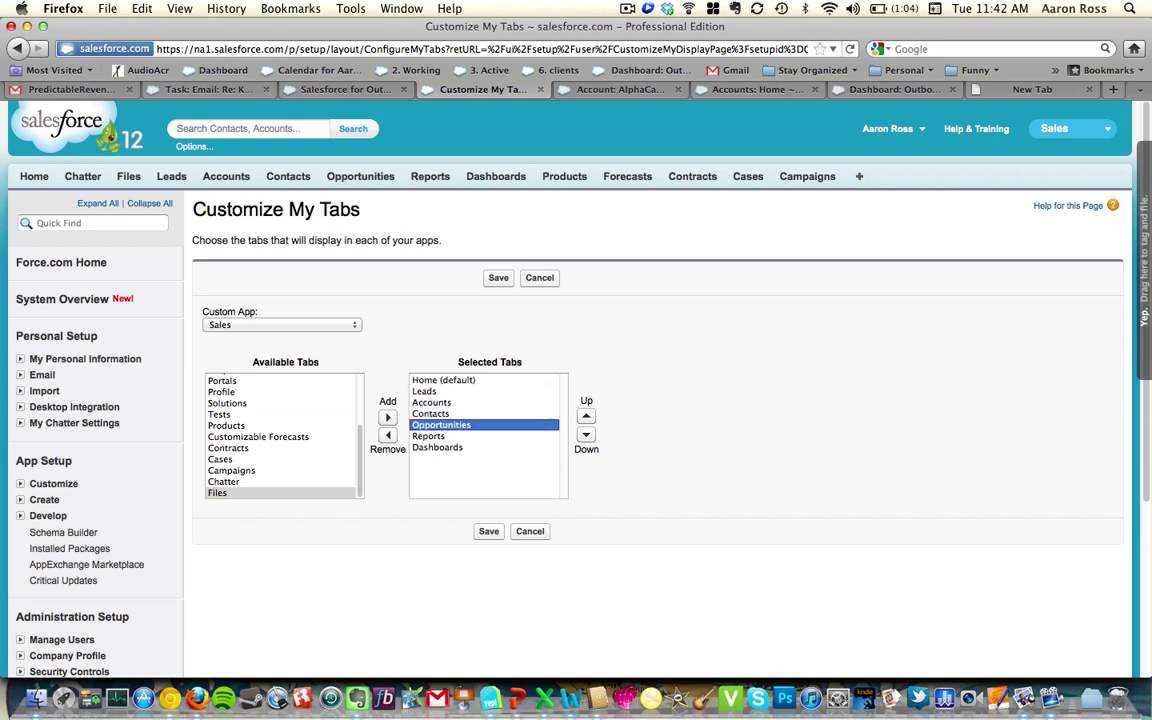
pyautogui.press('Down')
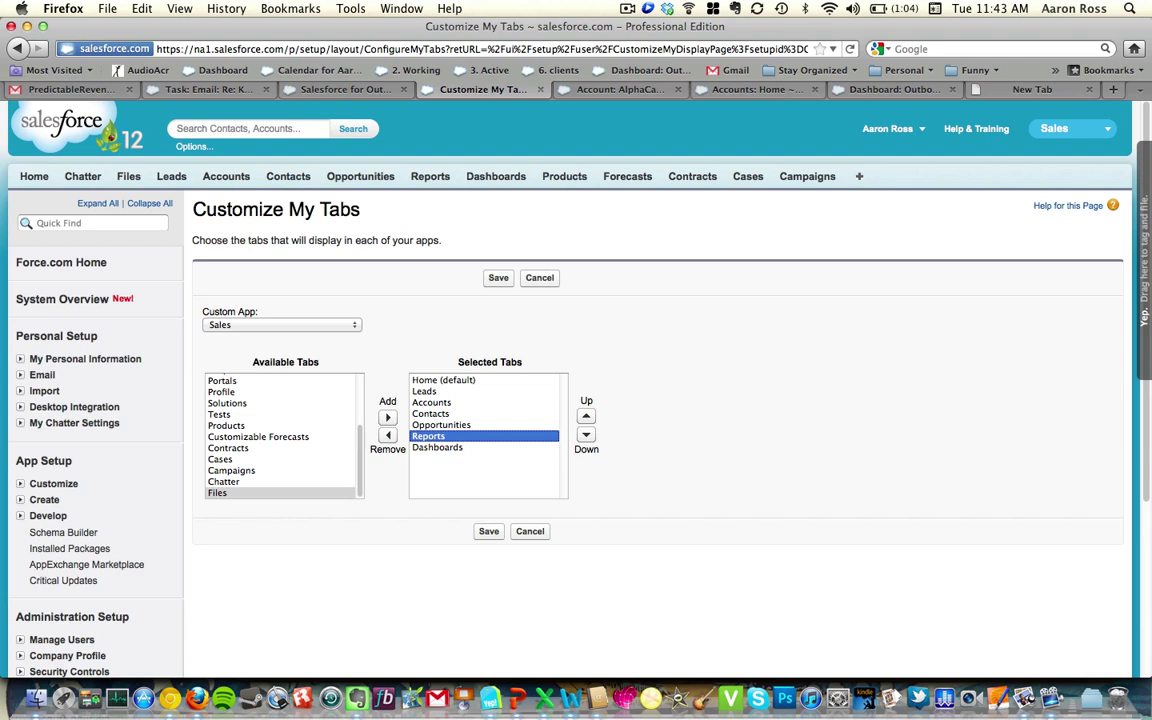
pyautogui.press('Down')
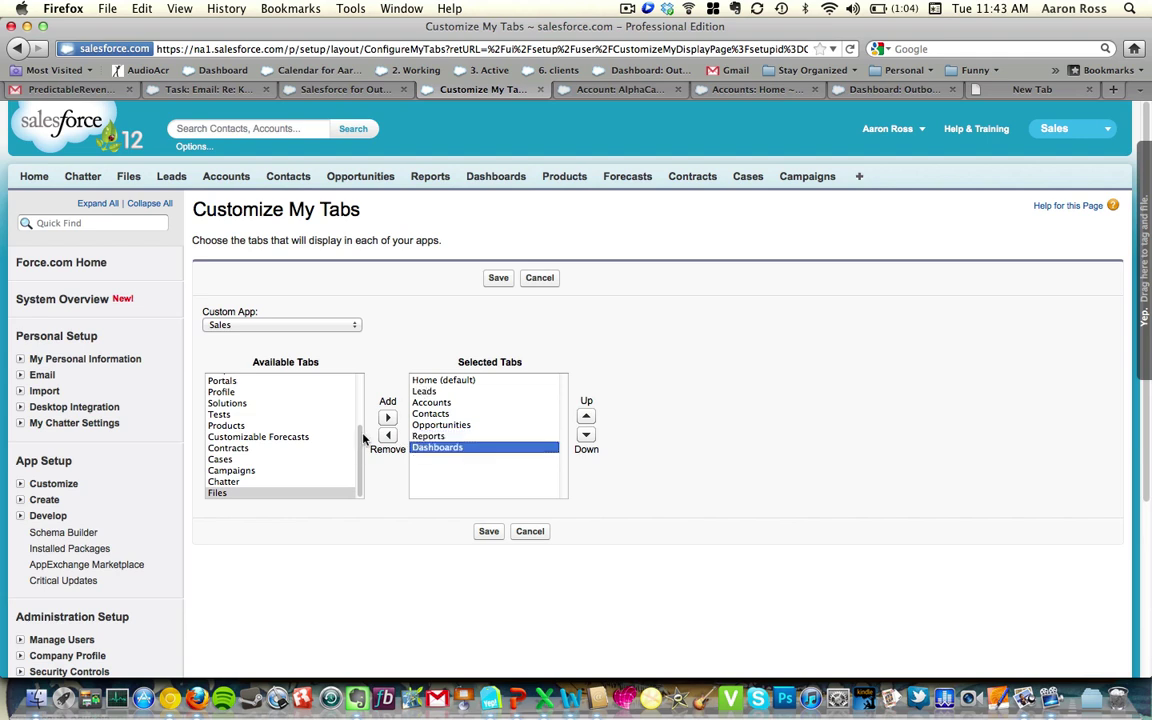
pyautogui.scroll(5, 324, 402)
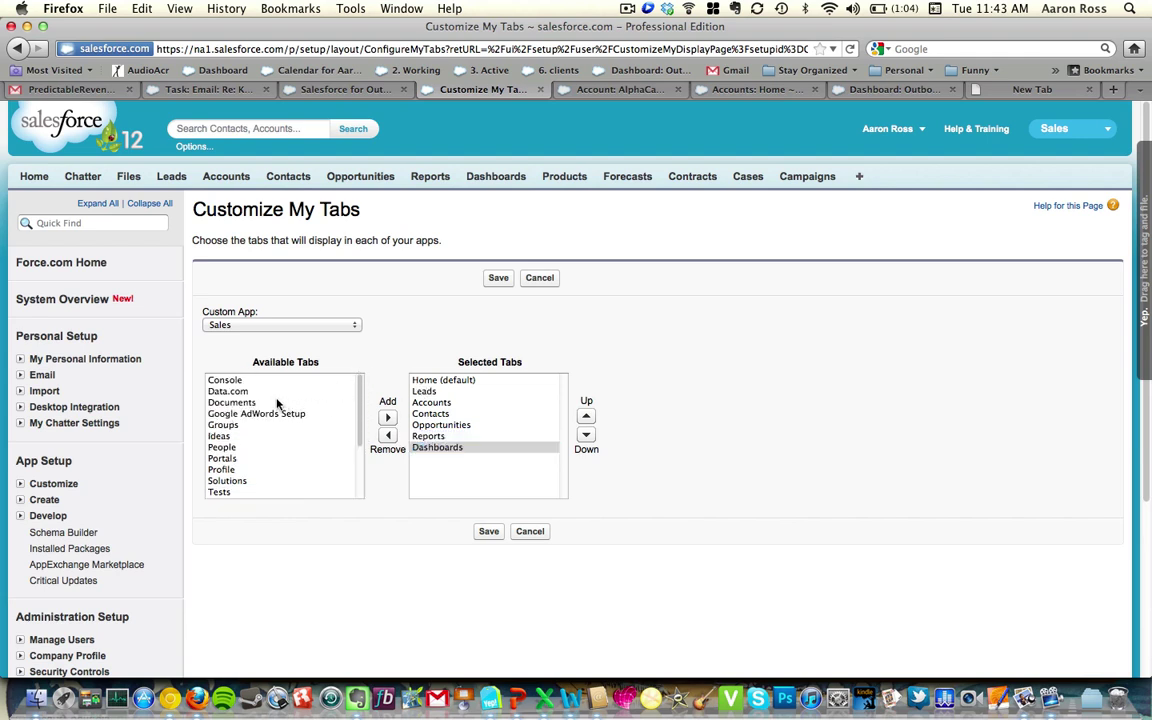
pyautogui.click(270, 392)
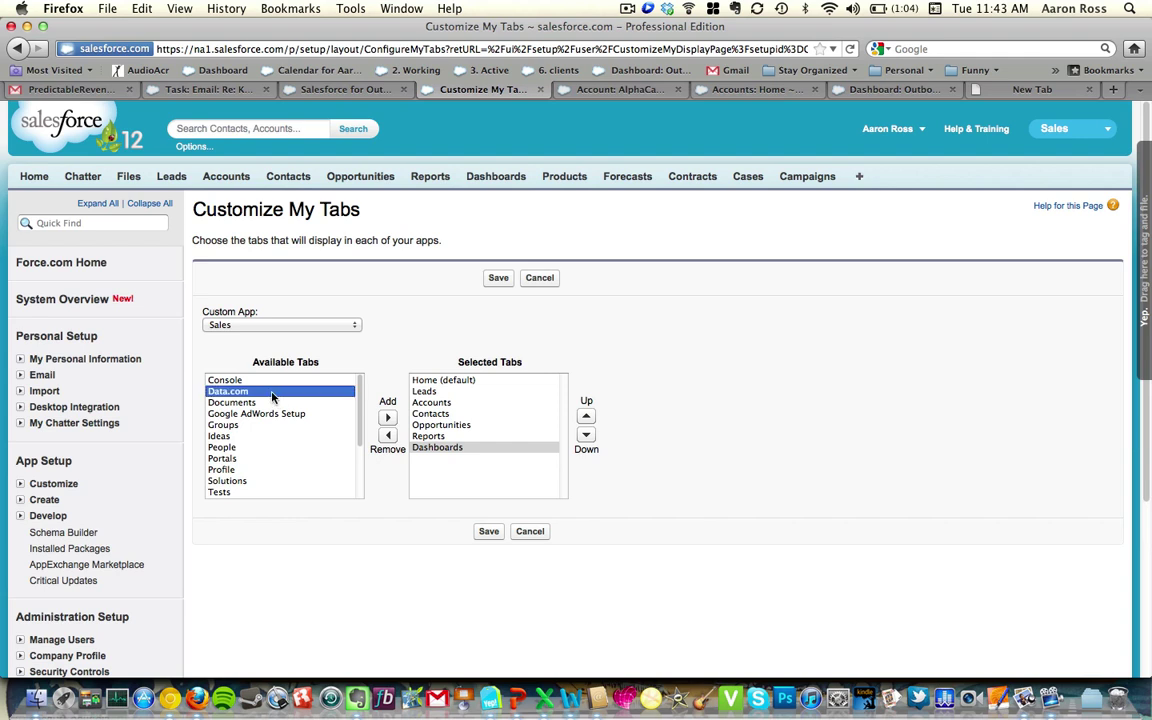
pyautogui.click(270, 402)
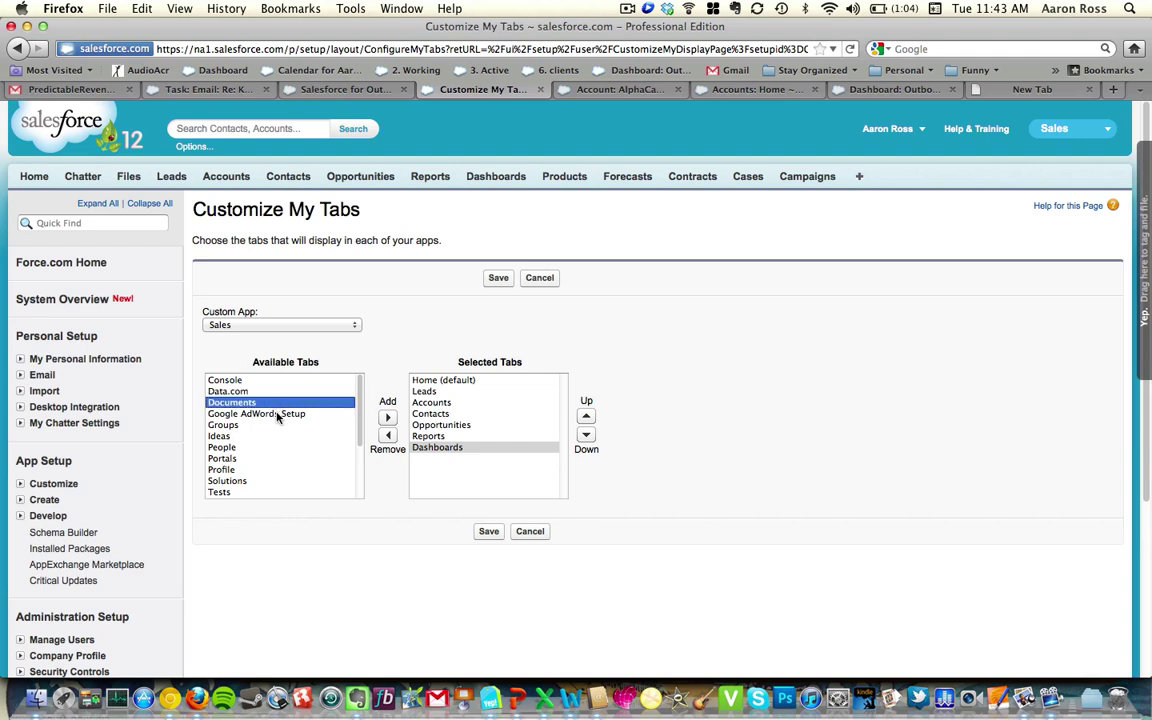
# Step: Save the customized tab selection for the Sales app
pyautogui.click(430, 413)
pyautogui.click(488, 531)
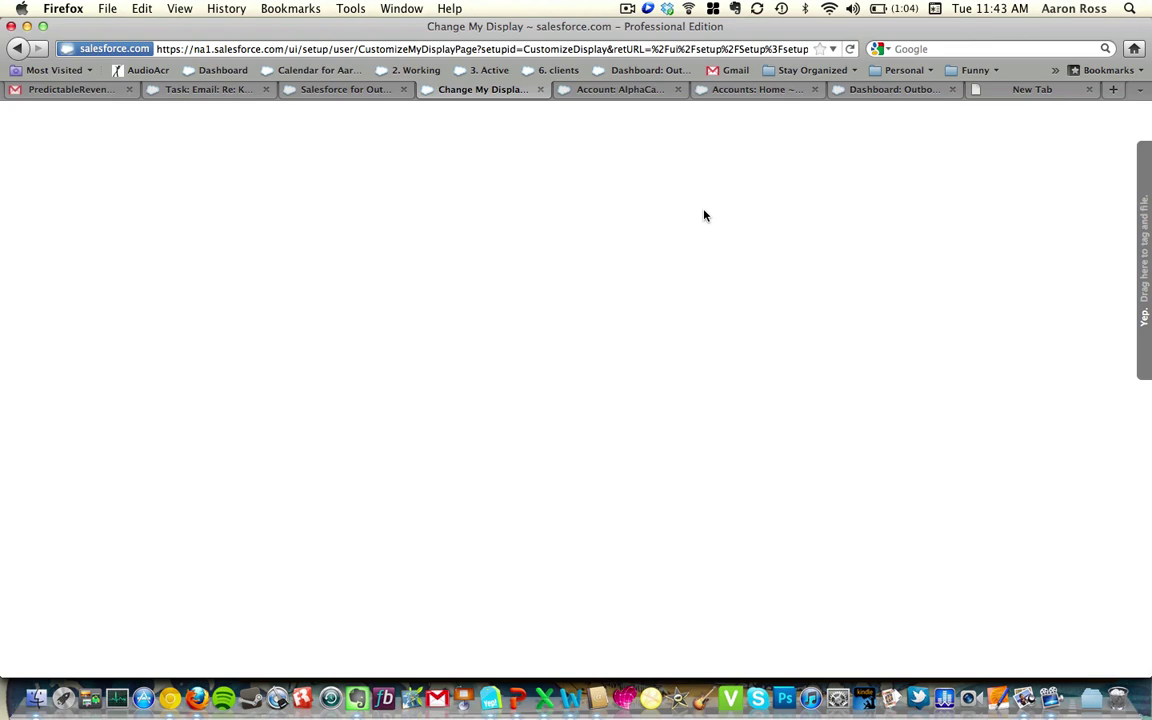
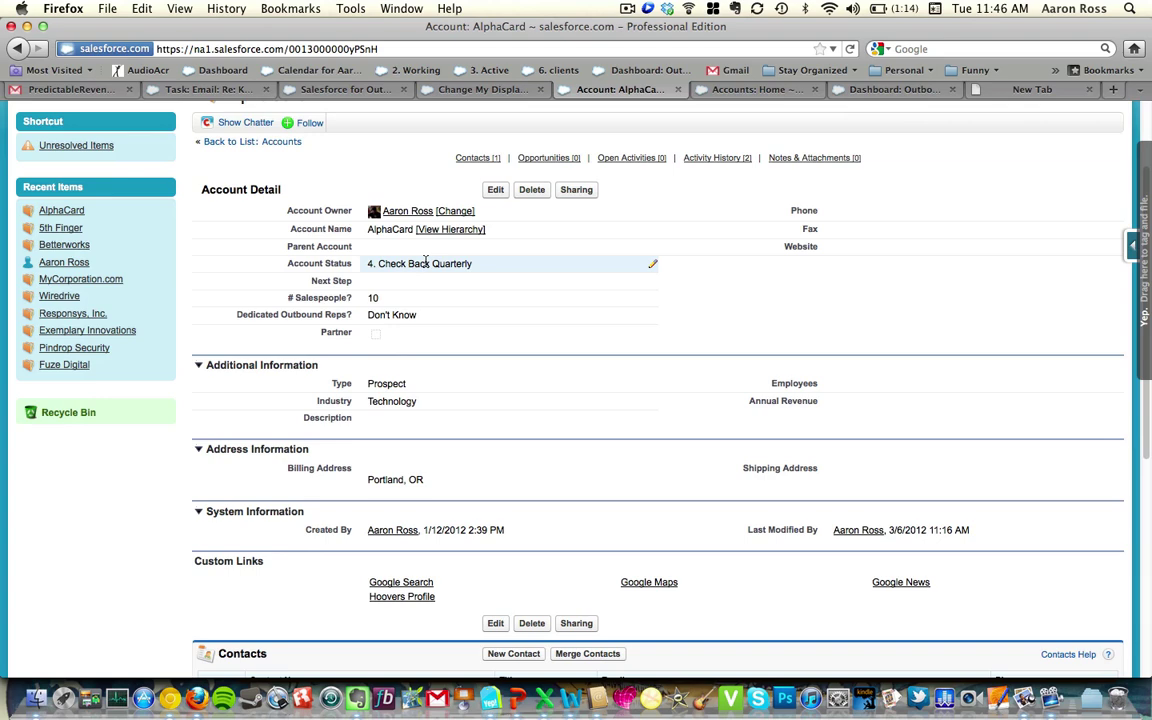
# Step: Review the AlphaCard account's details, contacts, open activities and Activity History
pyautogui.scroll(-6, 425, 262)
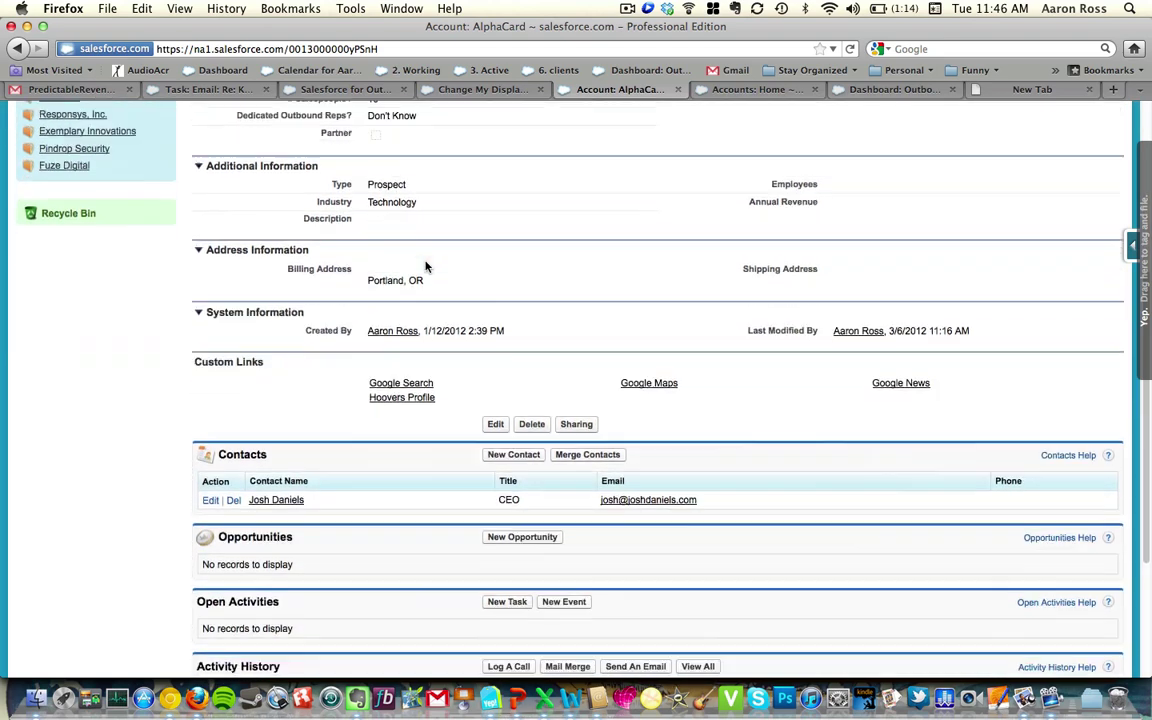
pyautogui.scroll(-2, 425, 265)
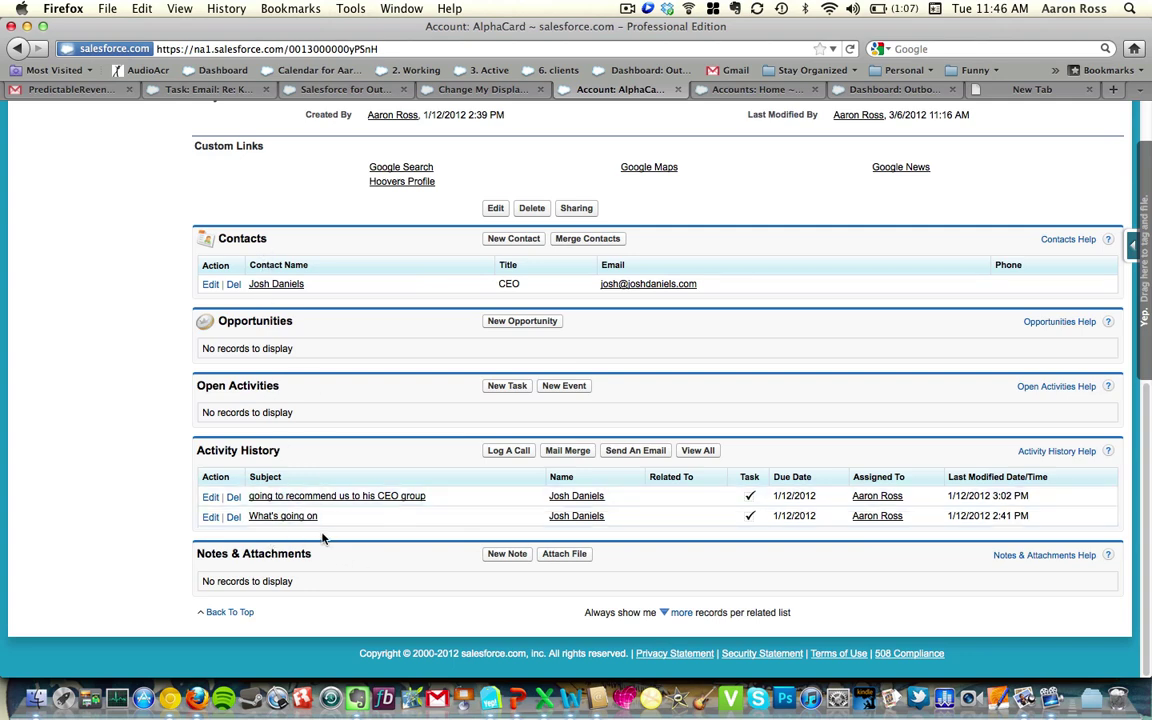
pyautogui.scroll(5, 322, 538)
pyautogui.scroll(-5, 322, 538)
pyautogui.scroll(8, 279, 410)
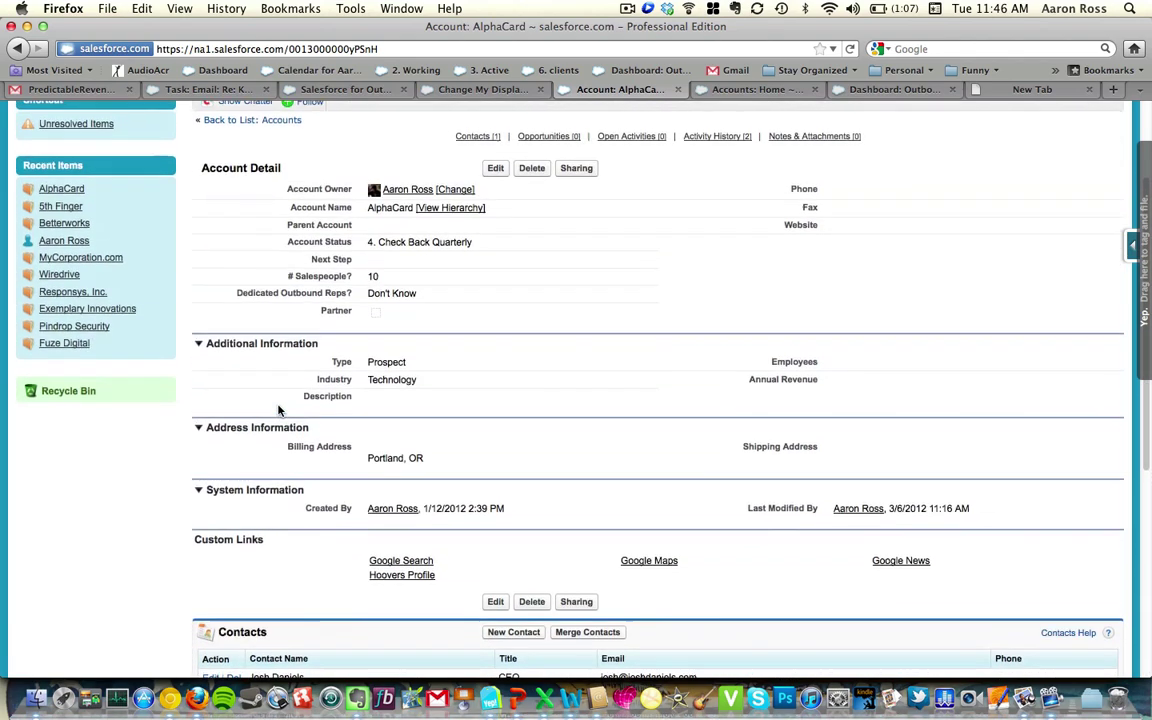
# Step: View the related list customization for the AlphaCard account page and return to the account
pyautogui.scroll(3, 279, 410)
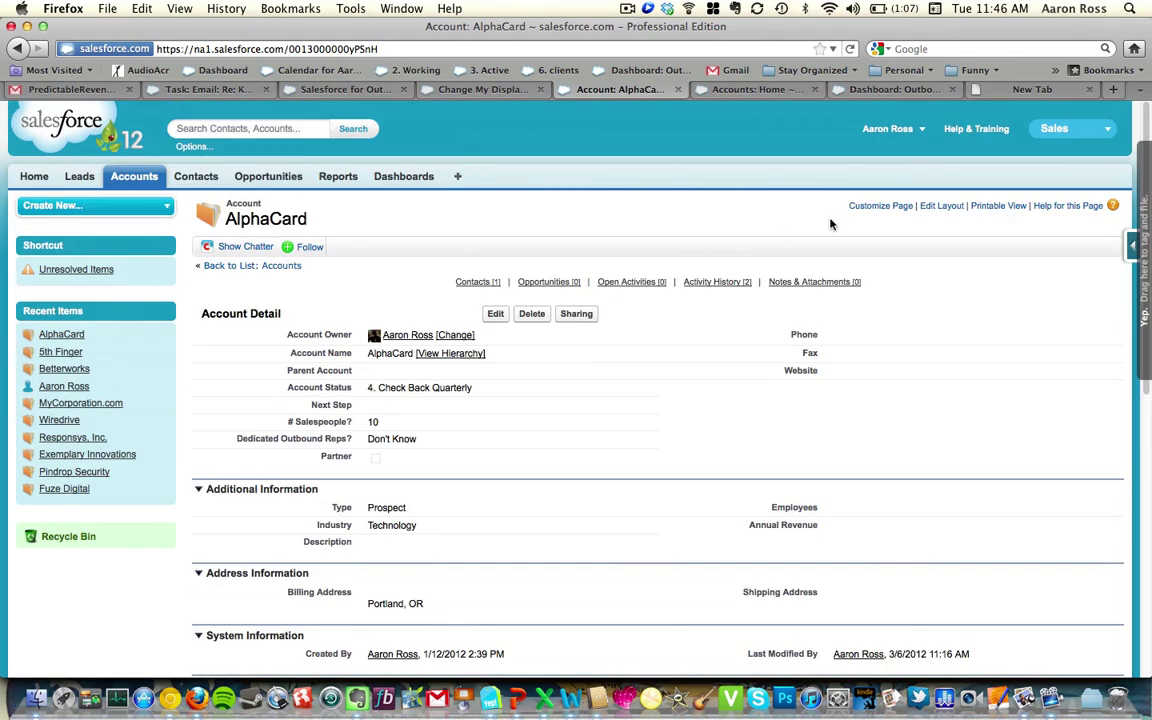
pyautogui.click(879, 207)
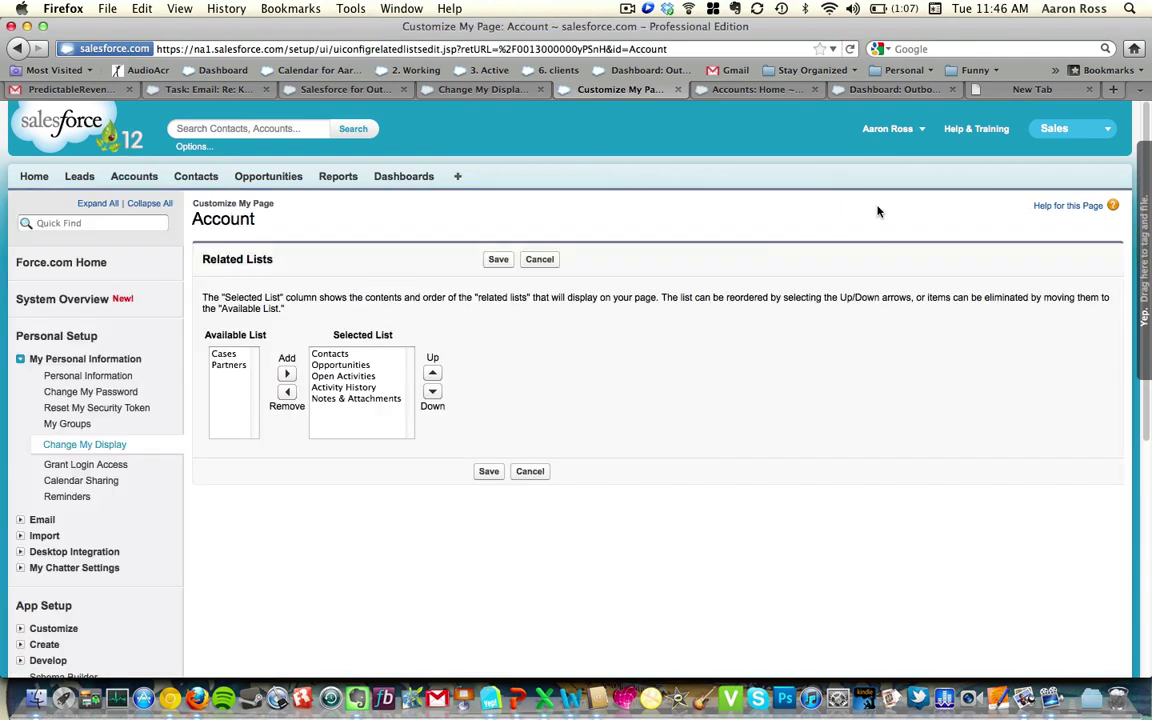
pyautogui.press('super+bracketleft')
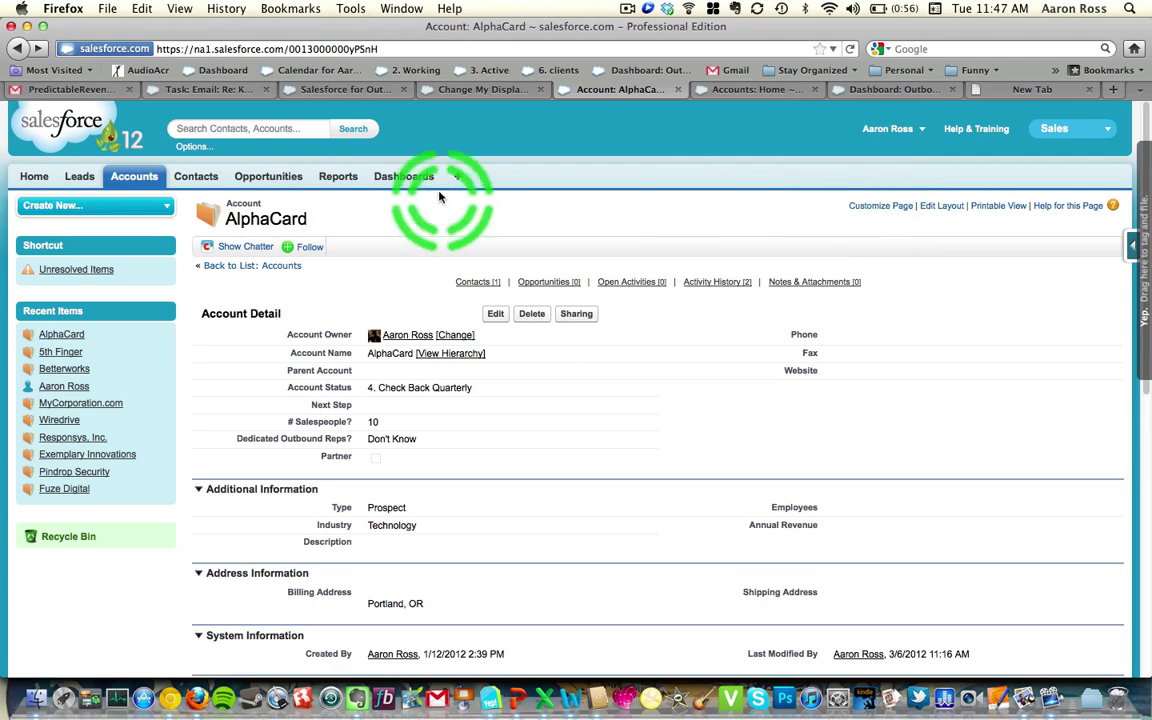
# Step: Open the VirtRock LLC lead from the leads home and check the related lists on its page
pyautogui.click(84, 179)
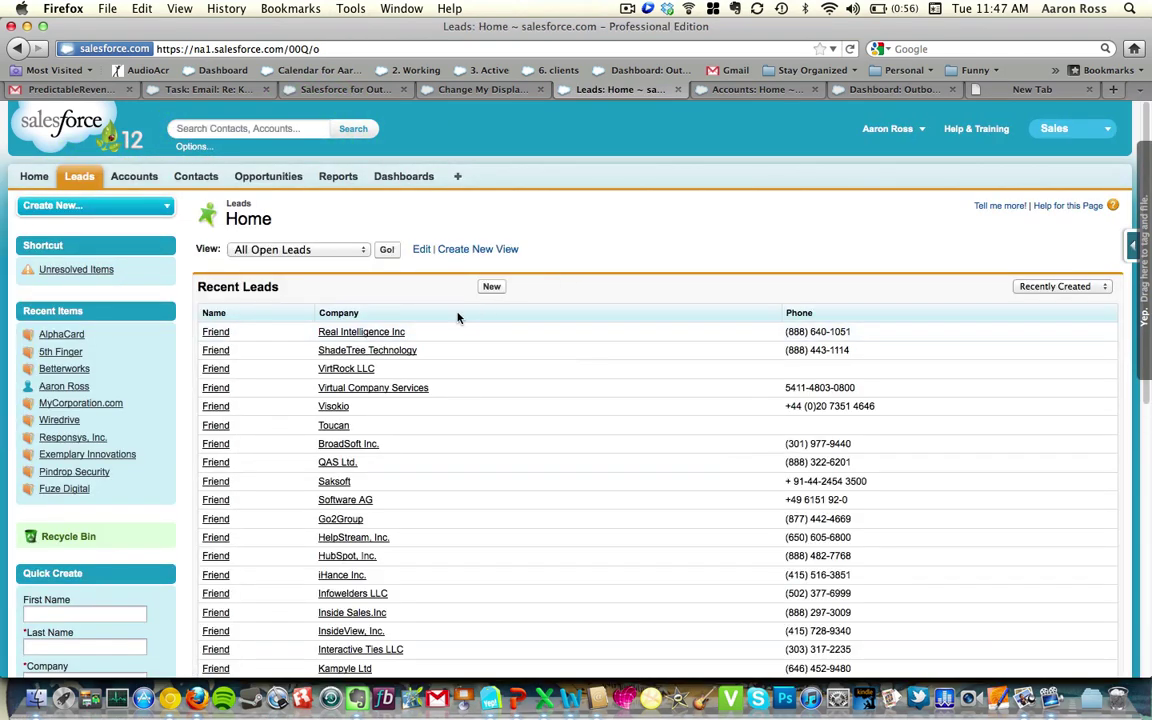
pyautogui.click(344, 368)
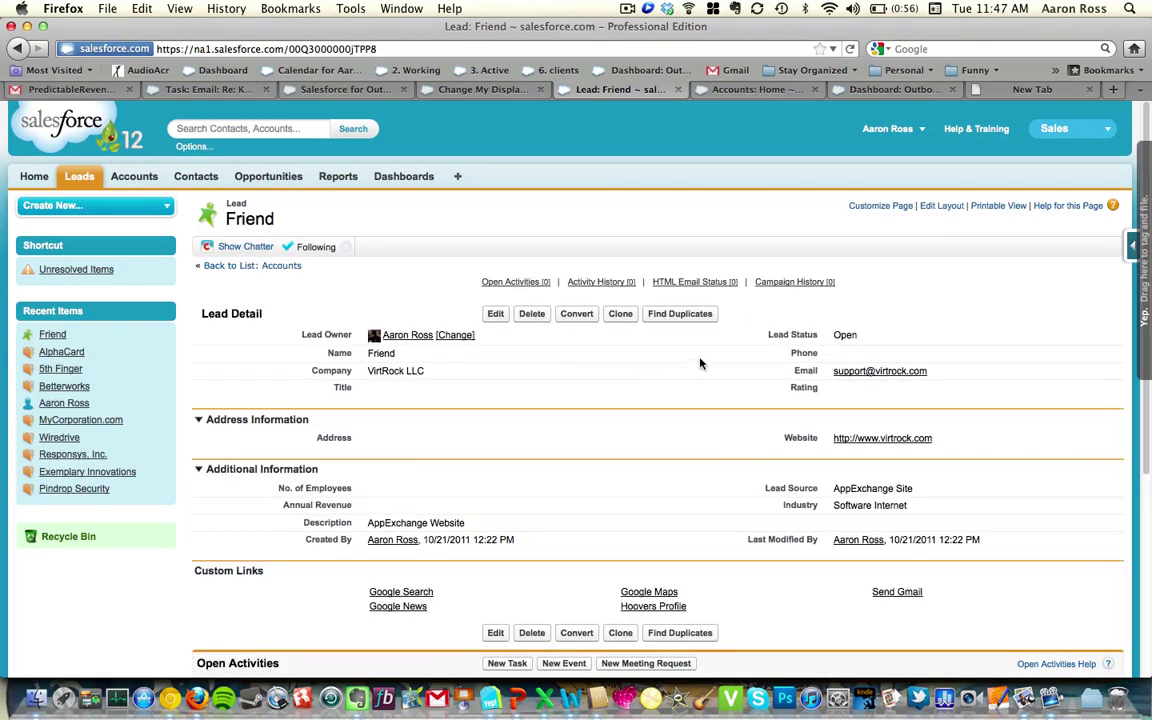
pyautogui.click(705, 350)
pyautogui.click(843, 207)
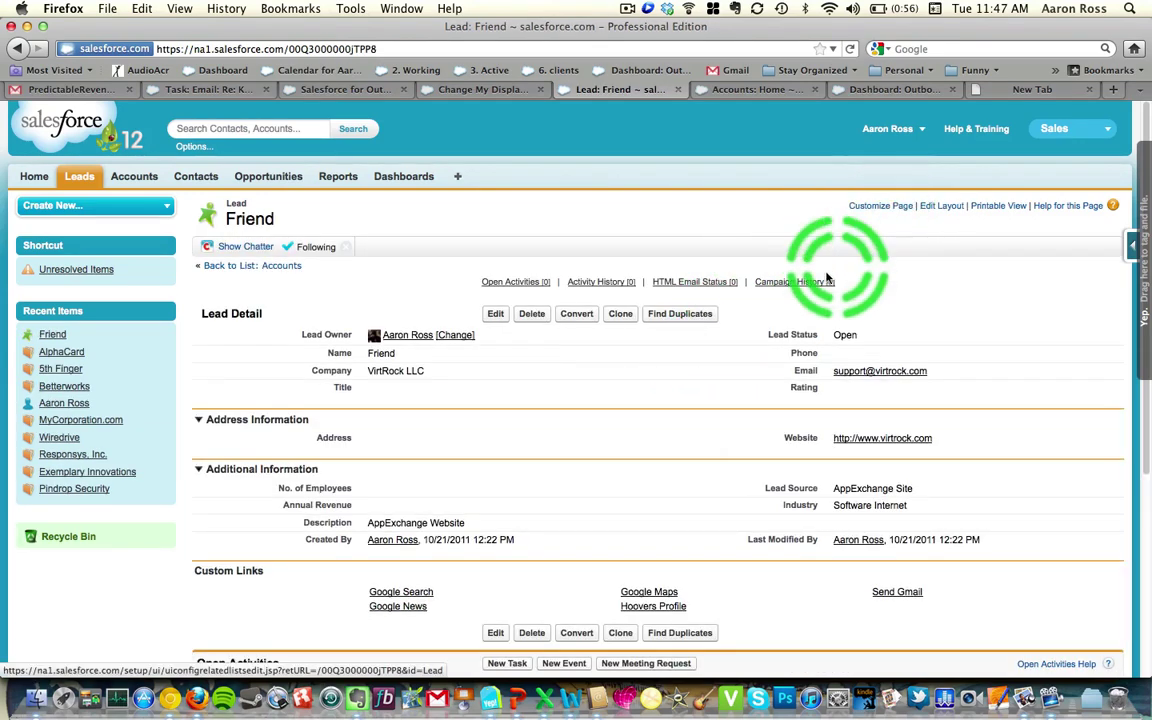
pyautogui.scroll(-3, 818, 285)
pyautogui.scroll(-3, 820, 297)
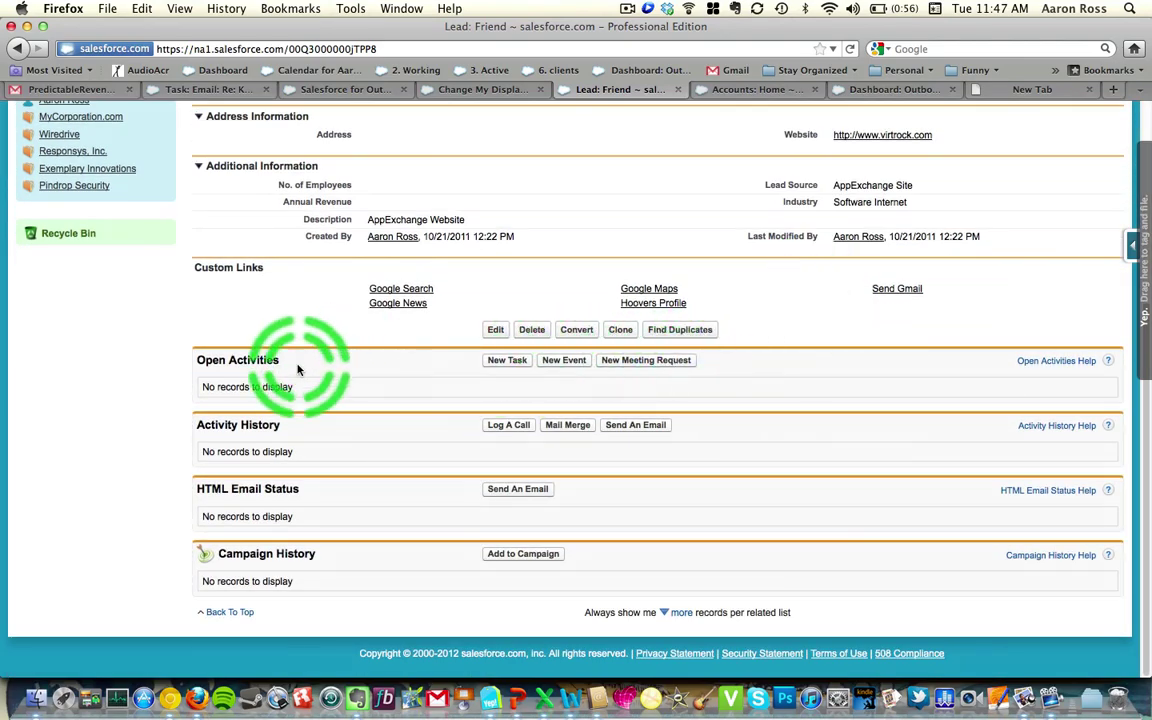
pyautogui.scroll(6, 591, 395)
# Step: Remove Campaign History from the lead page's related lists, save the customization, and check the lead's page
pyautogui.click(887, 208)
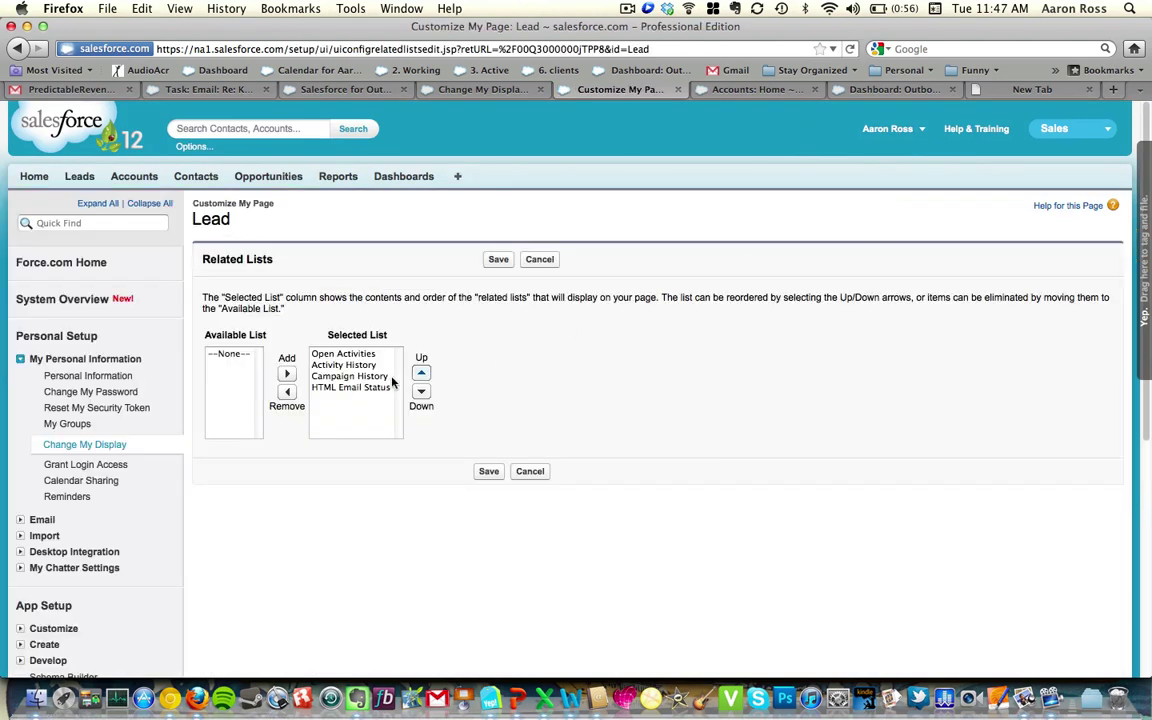
pyautogui.click(360, 377)
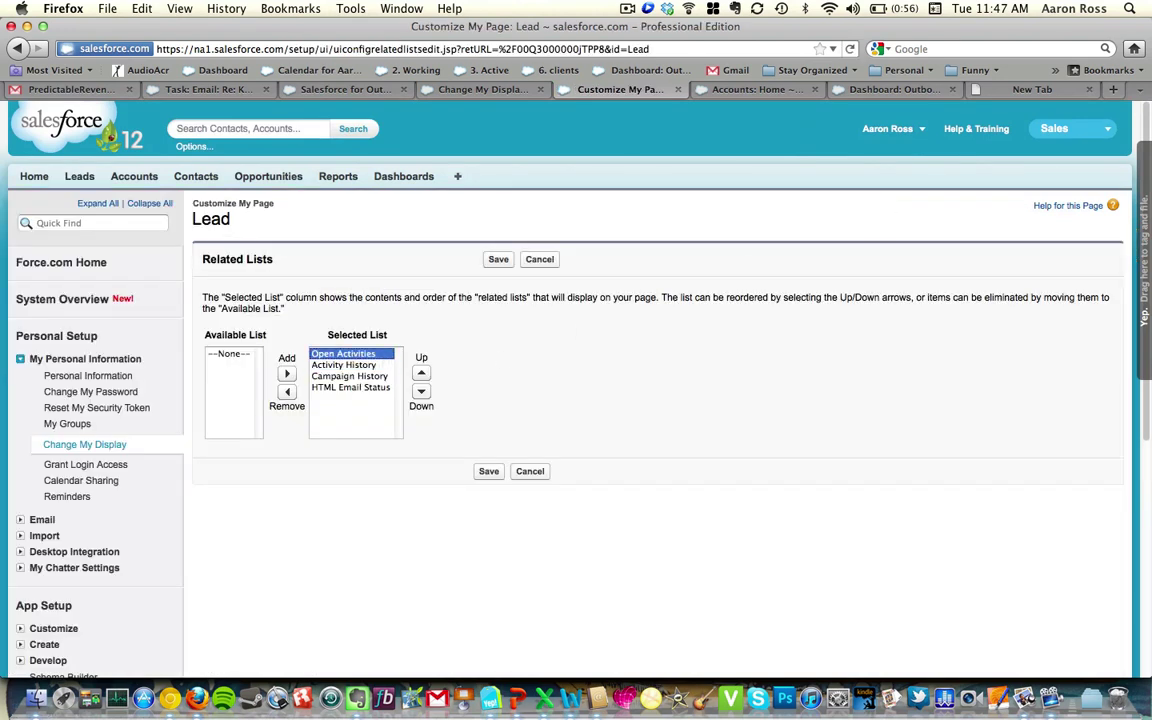
pyautogui.click(287, 391)
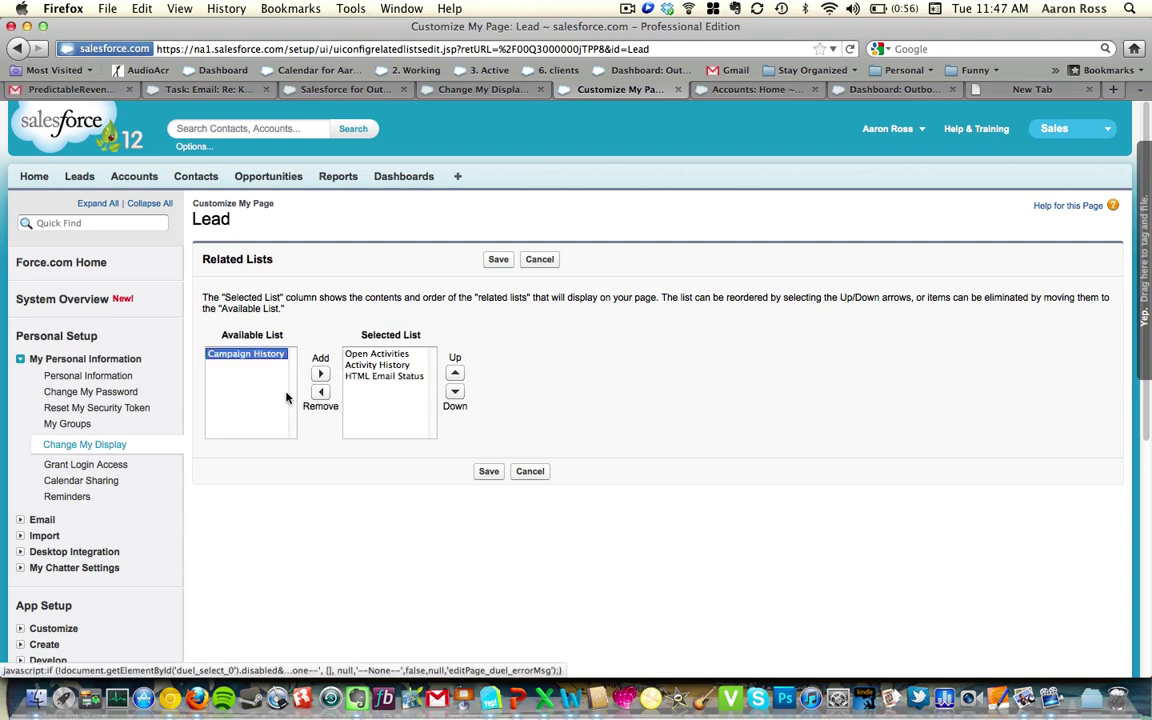
pyautogui.click(384, 356)
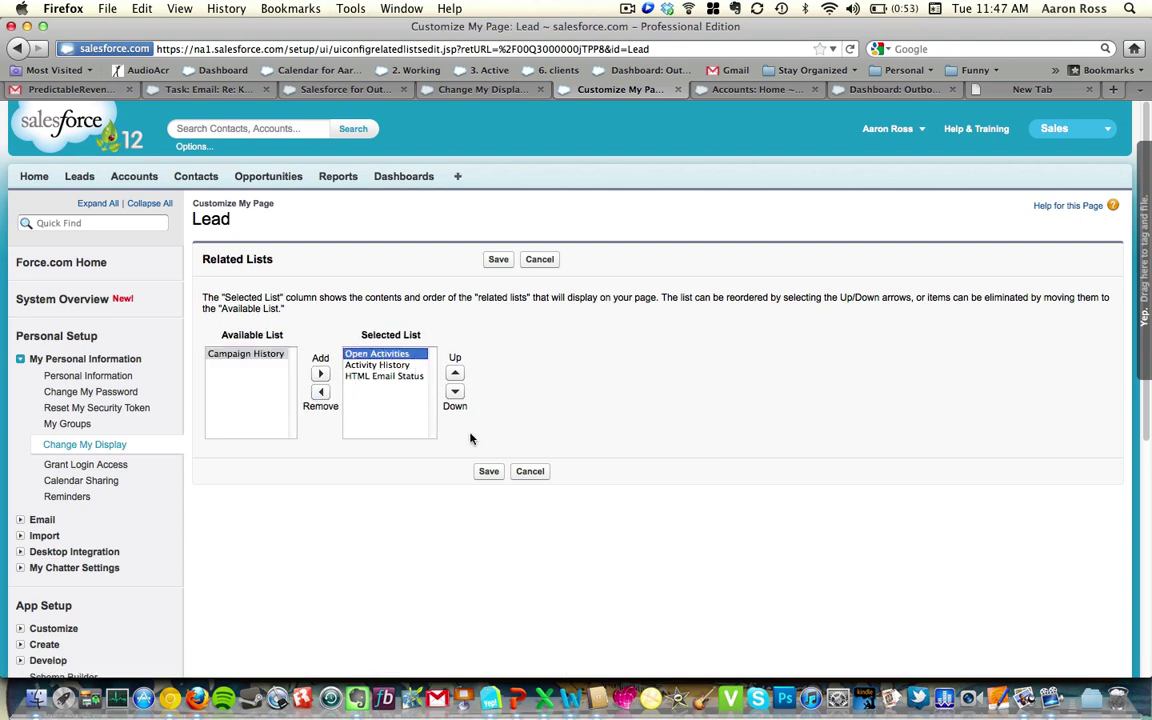
pyautogui.click(489, 471)
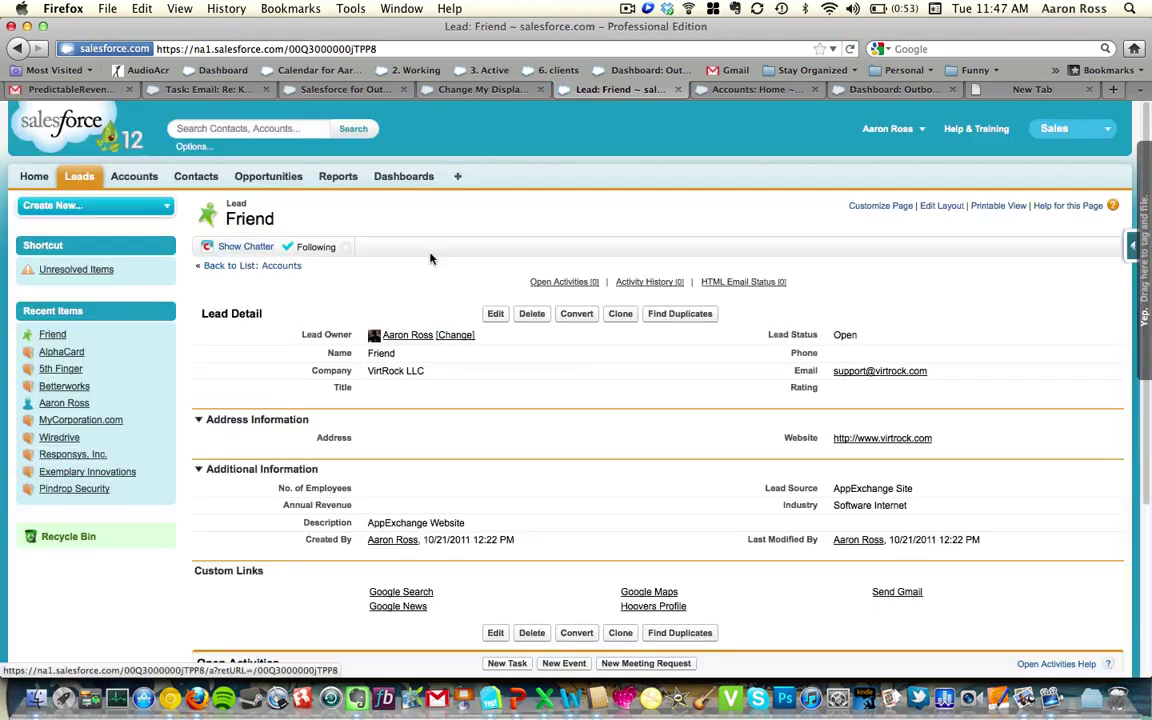
pyautogui.scroll(-5, 301, 373)
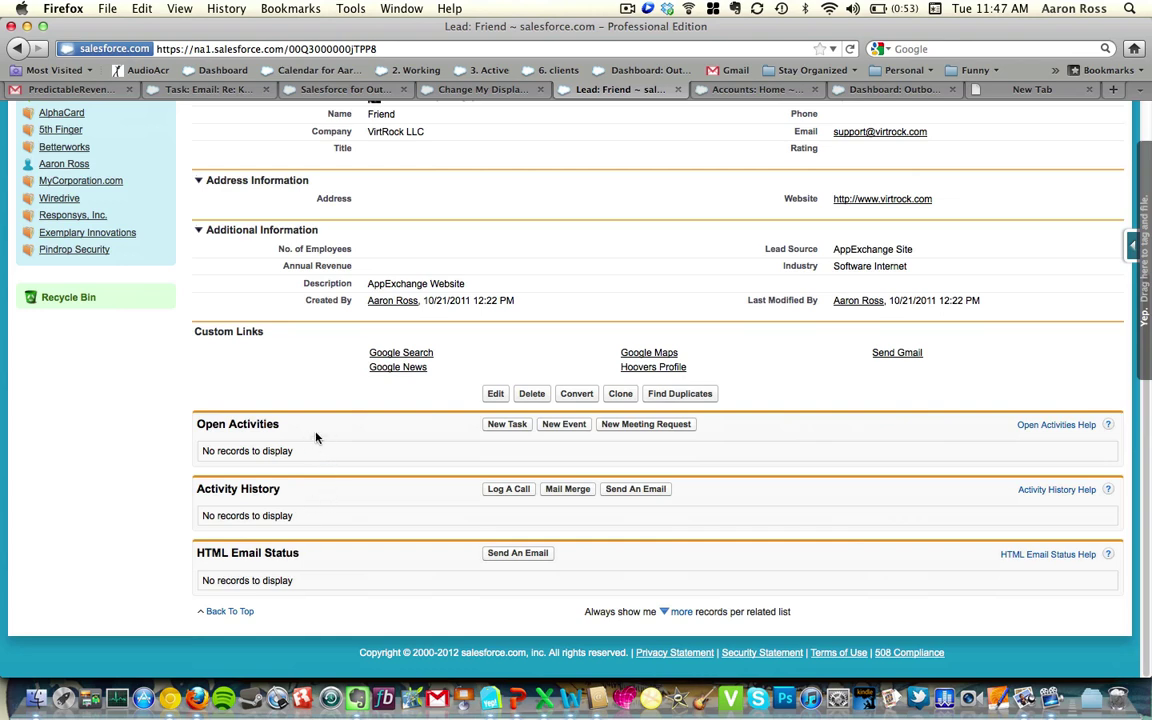
pyautogui.scroll(5, 316, 437)
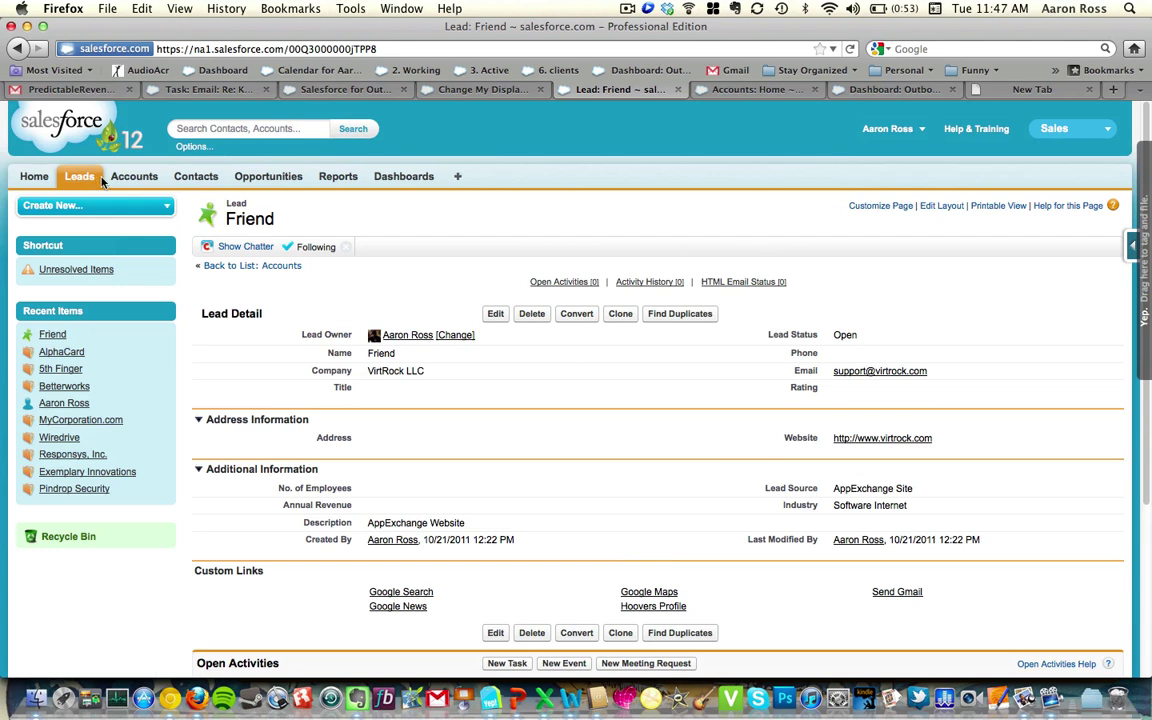
# Step: Open the Rentjuice contact from the contacts home and bring up the related list customization for its page
pyautogui.click(197, 178)
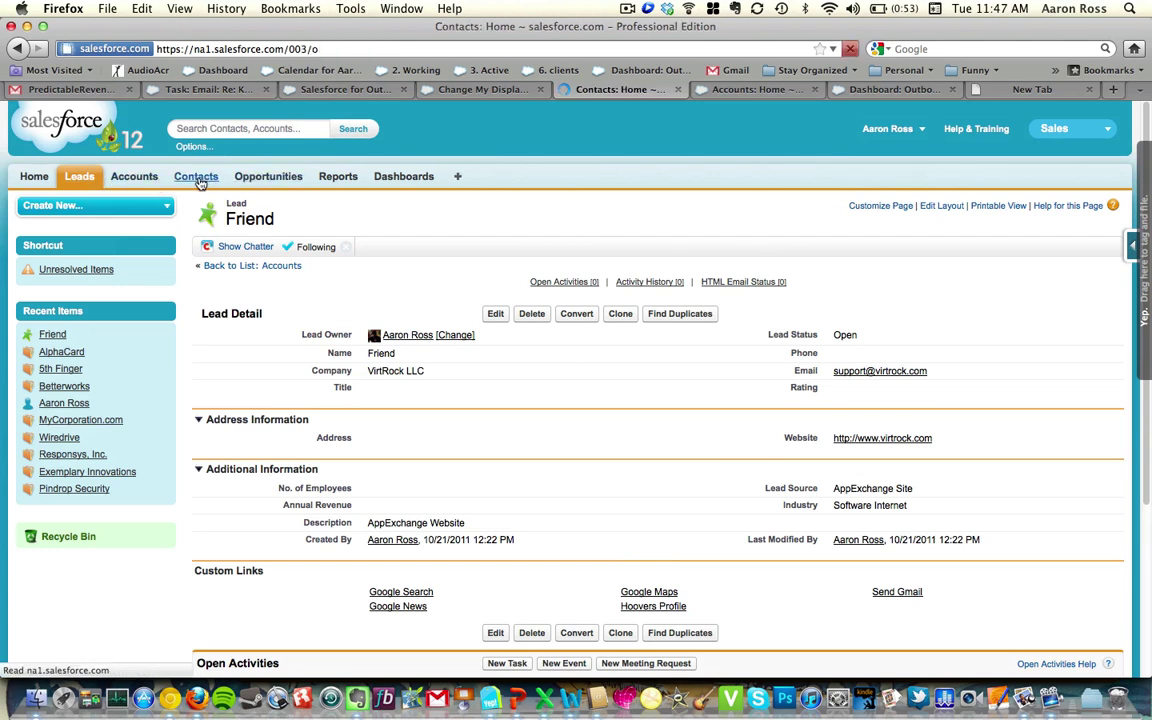
pyautogui.click(232, 369)
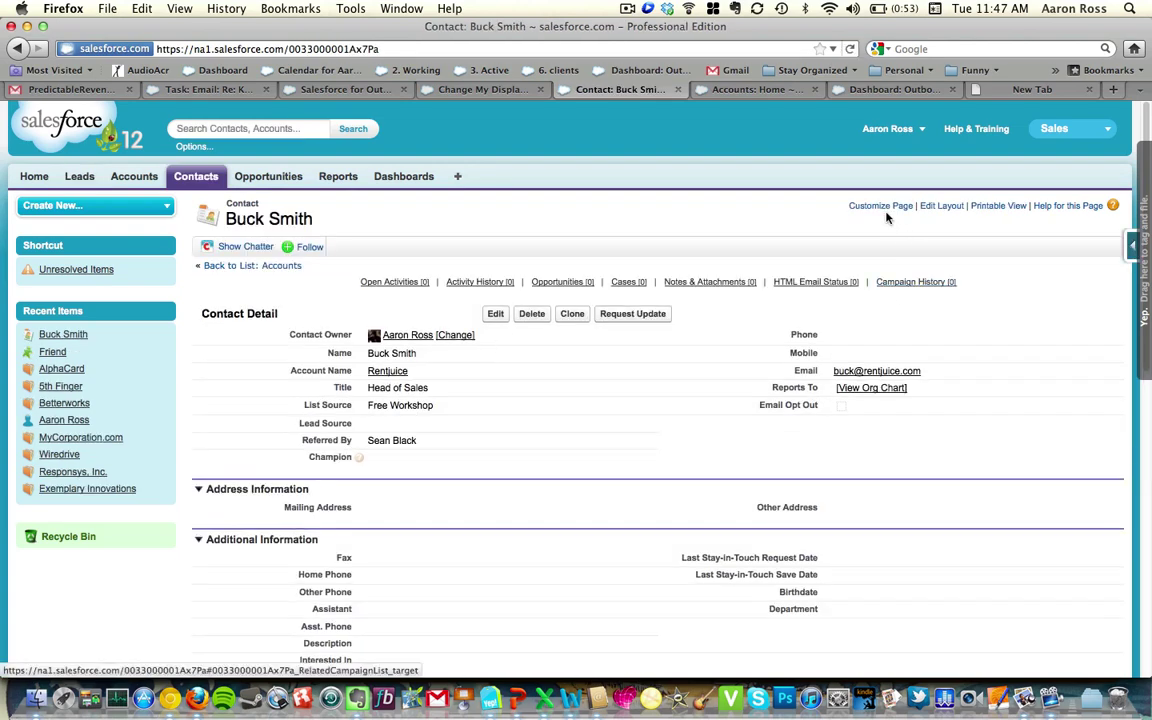
pyautogui.click(879, 207)
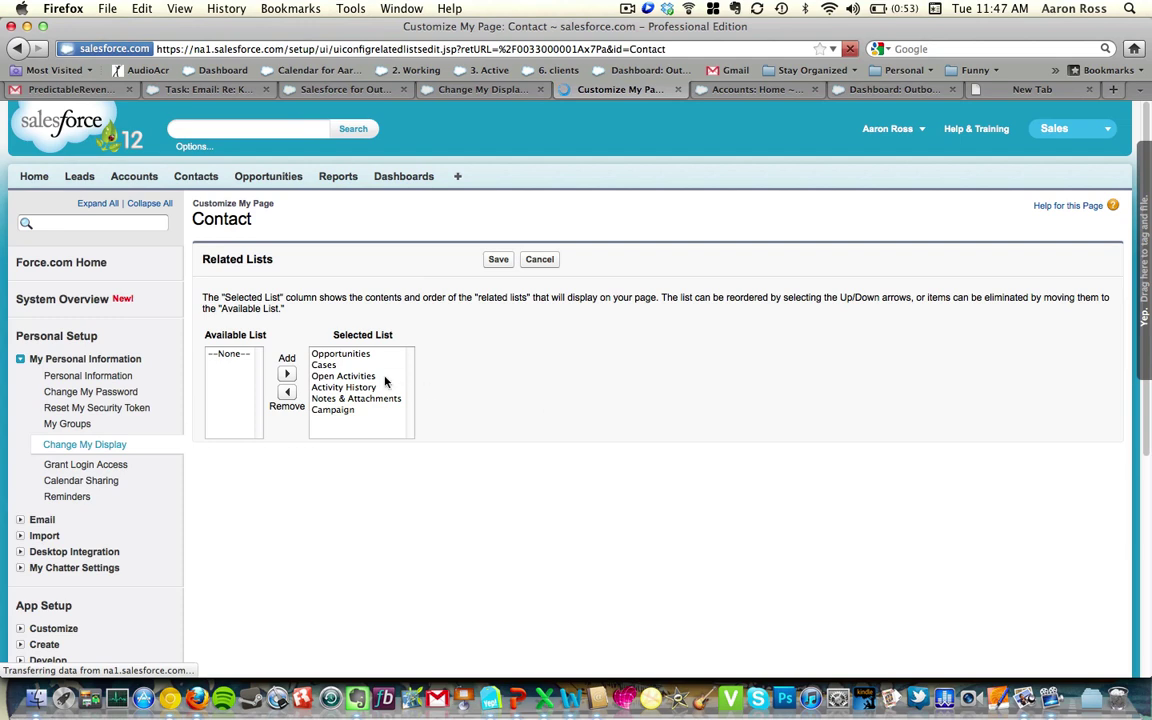
# Step: Remove Cases and Campaign History from the contact page's related lists, save, and check the contact's page
pyautogui.click(332, 365)
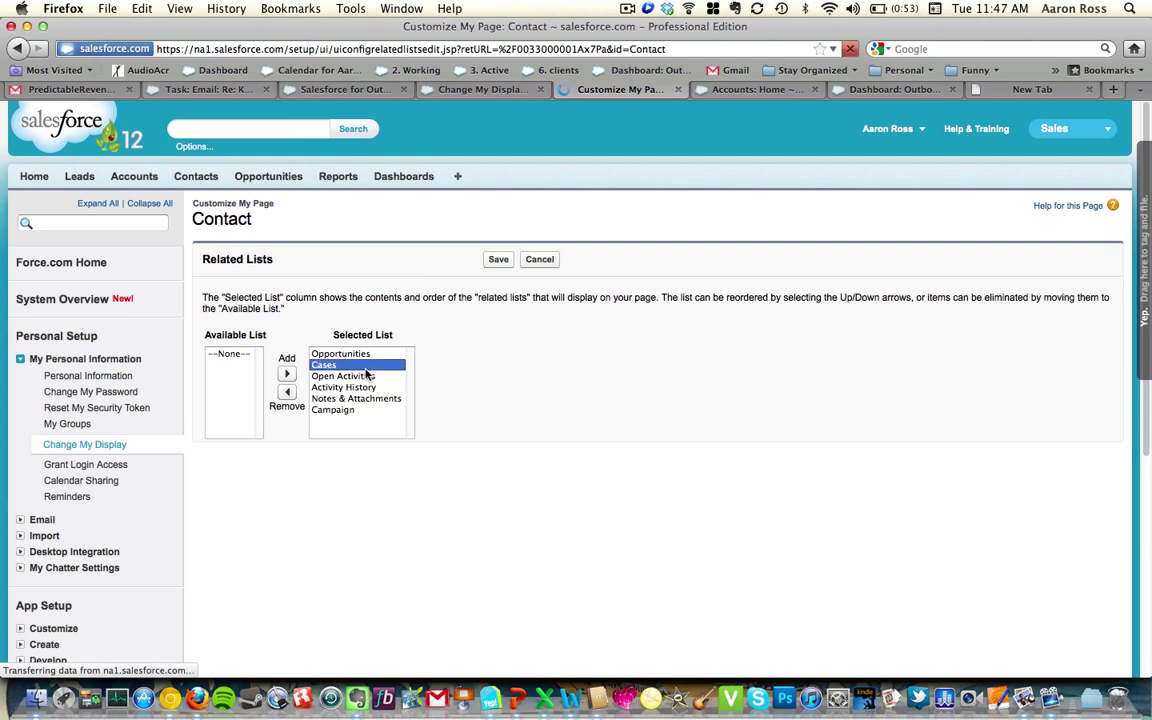
pyautogui.click(287, 393)
pyautogui.click(338, 410)
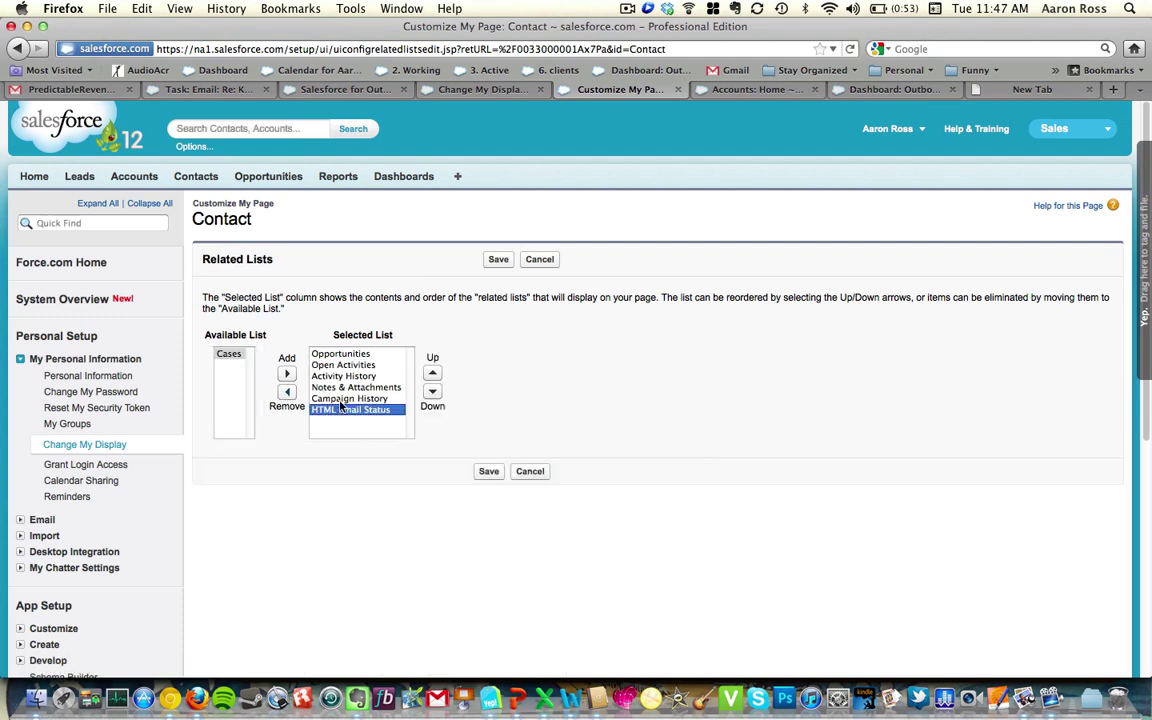
pyautogui.click(341, 399)
pyautogui.click(287, 392)
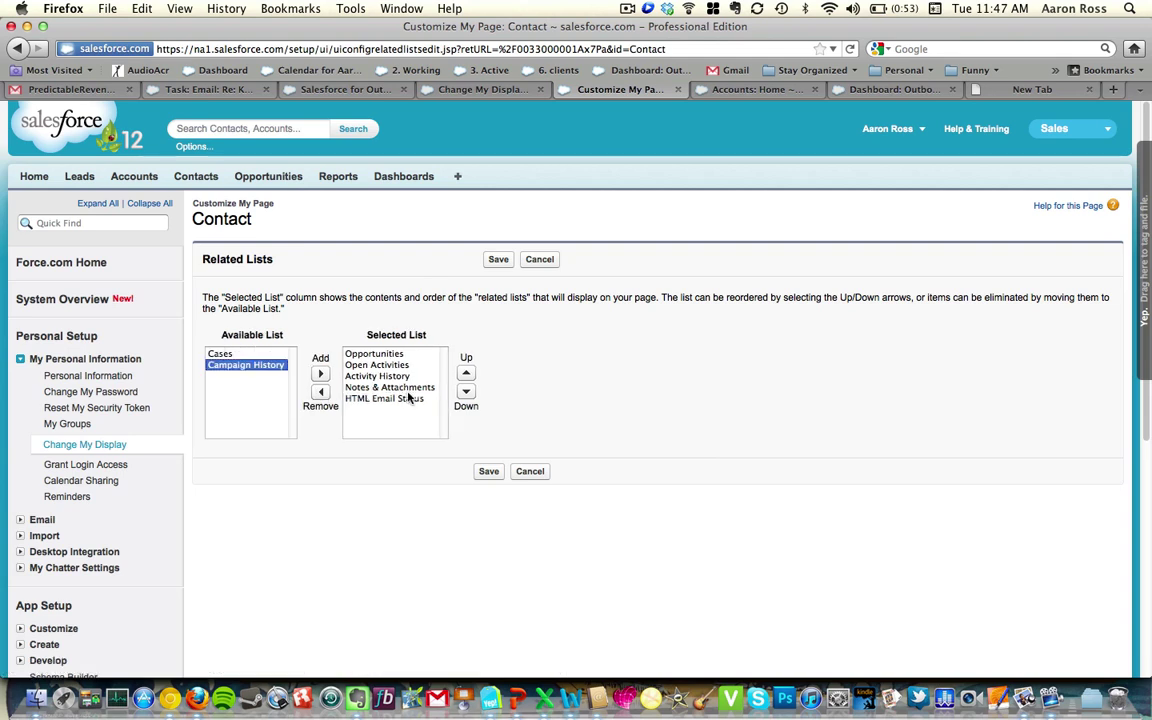
pyautogui.click(489, 472)
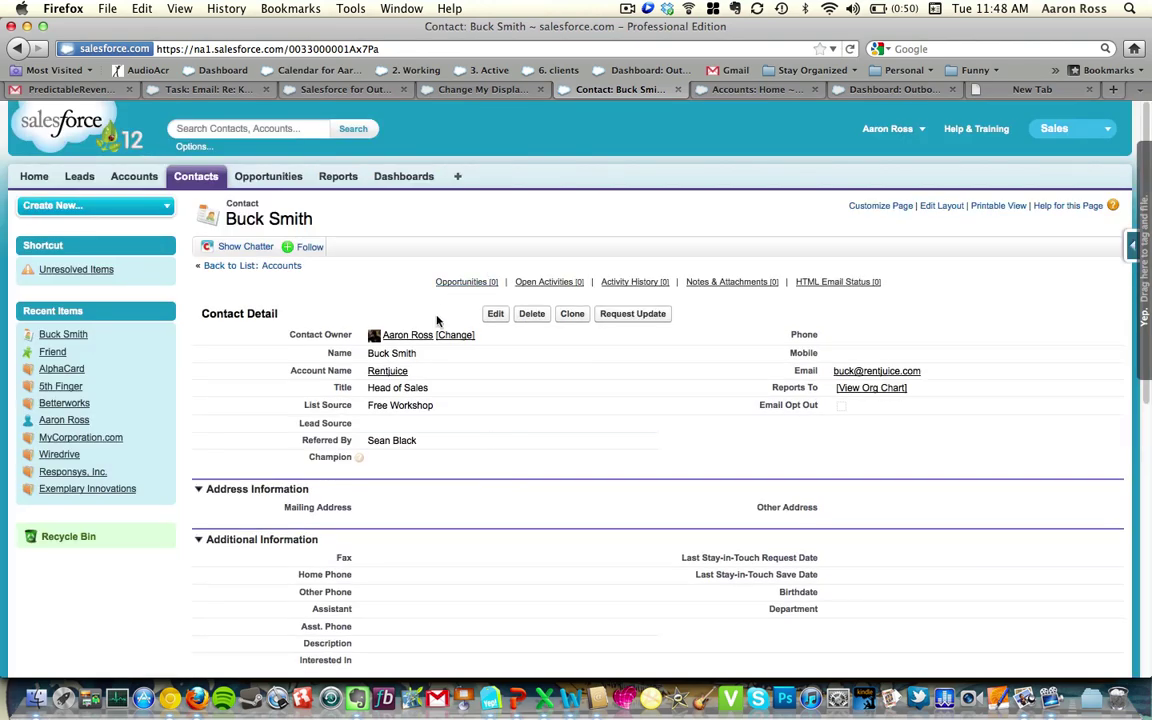
pyautogui.scroll(-1, 460, 390)
pyautogui.scroll(-10, 458, 364)
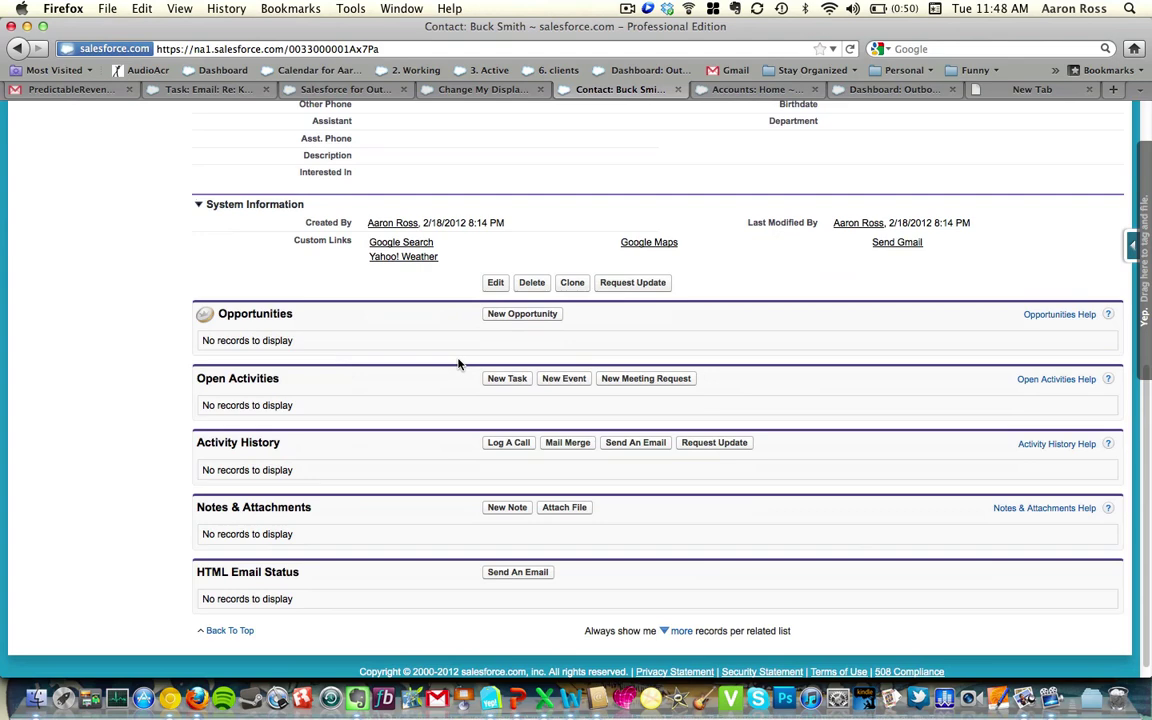
pyautogui.scroll(10, 458, 364)
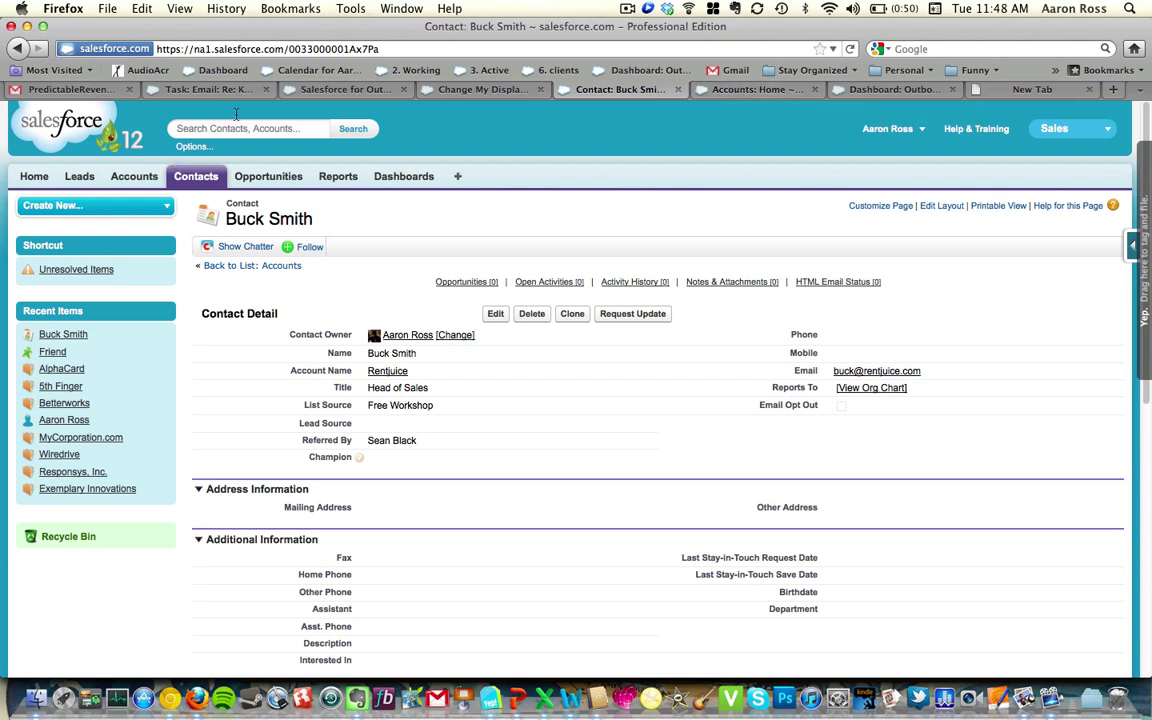
# Step: Go to the contacts home and look at the list views available for contacts
pyautogui.click(195, 178)
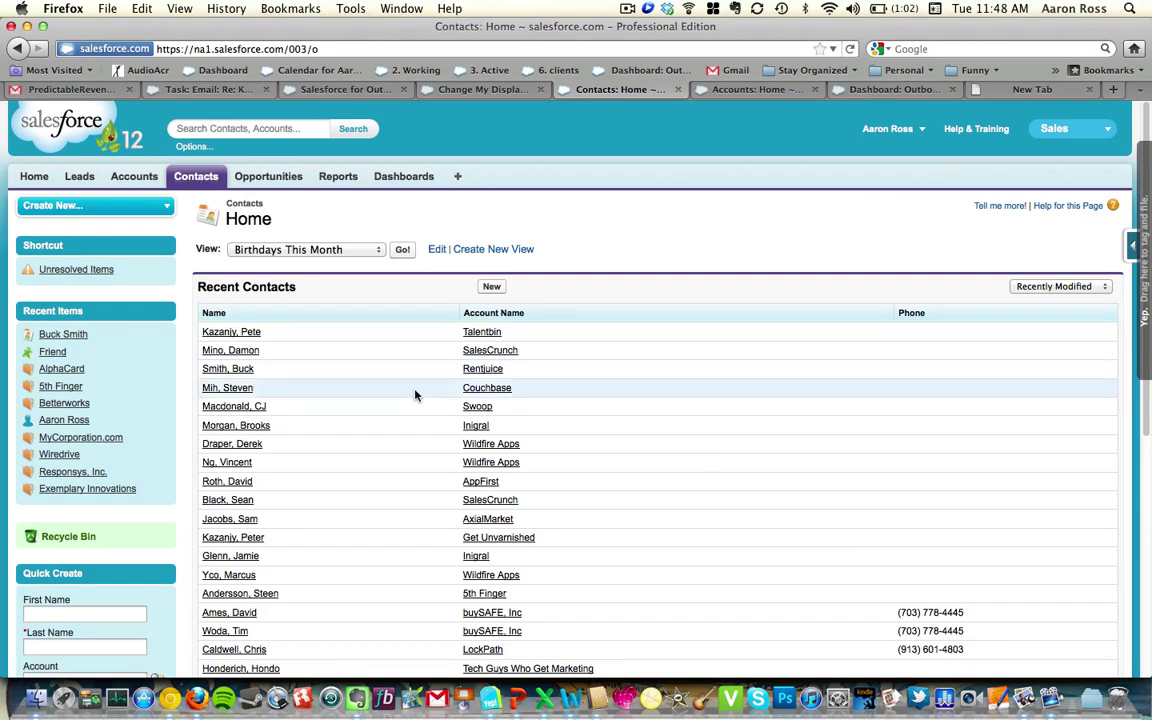
pyautogui.scroll(-1, 414, 393)
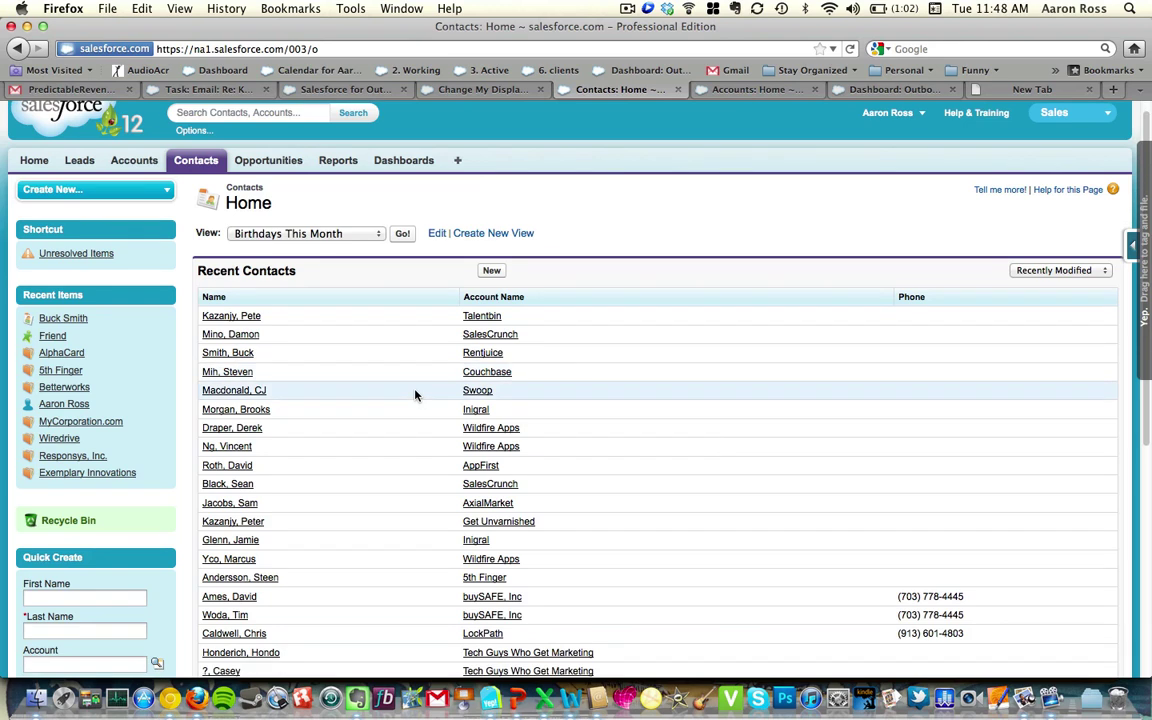
pyautogui.click(318, 234)
pyautogui.click(318, 234)
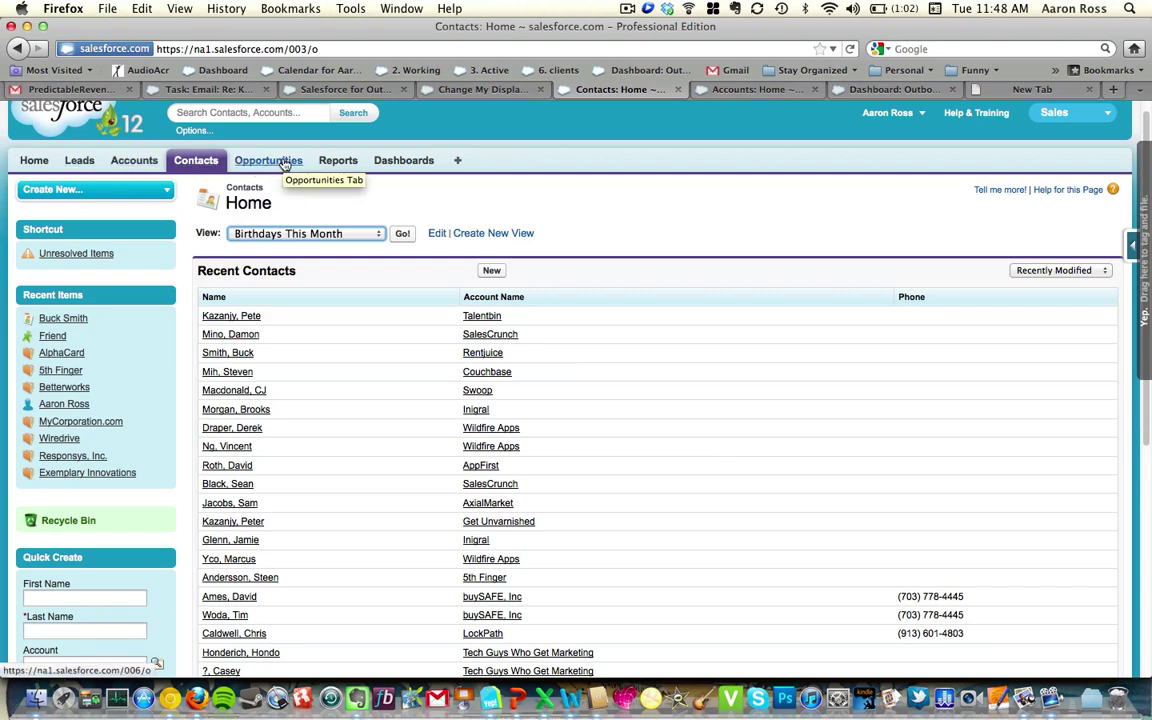
# Step: Go to the accounts home, check the available list views, and display 2. Working Accounts
pyautogui.click(138, 163)
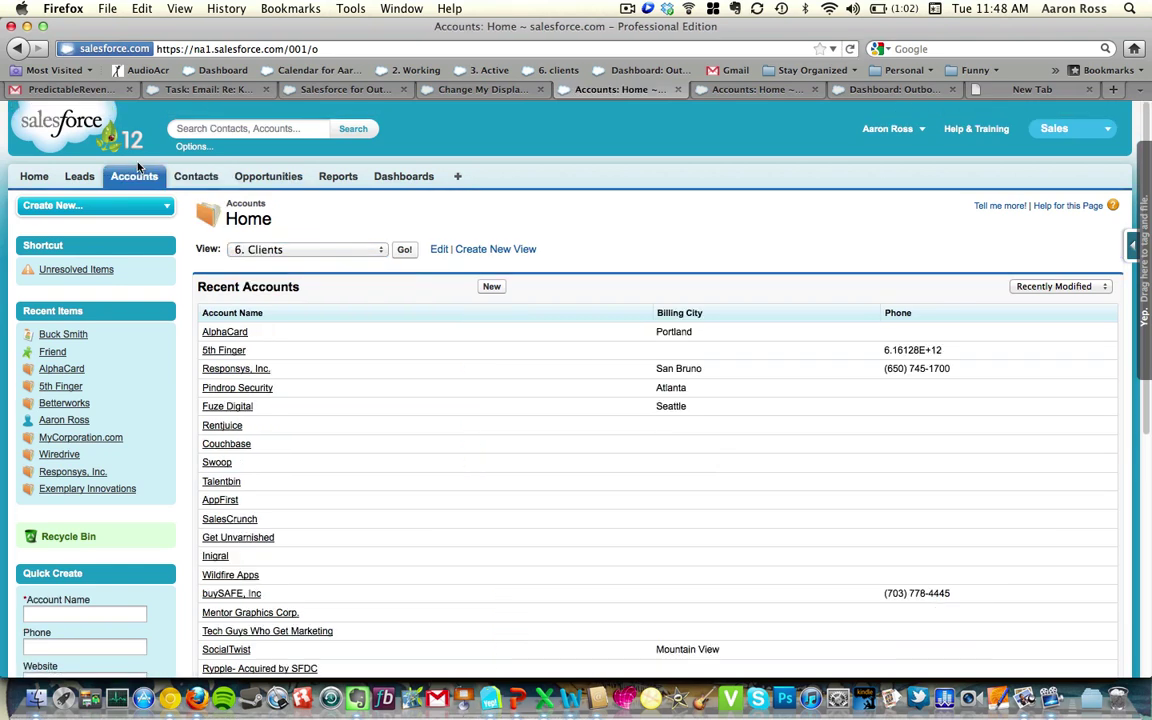
pyautogui.click(281, 250)
pyautogui.click(281, 250)
pyautogui.click(255, 250)
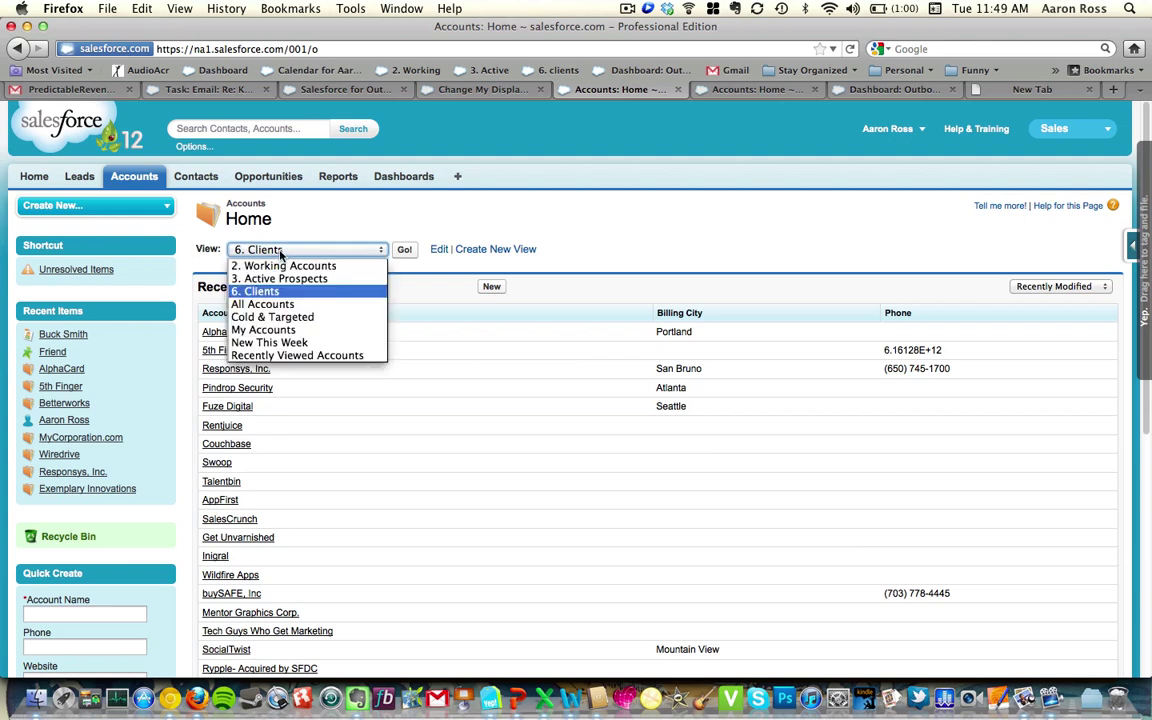
pyautogui.click(345, 266)
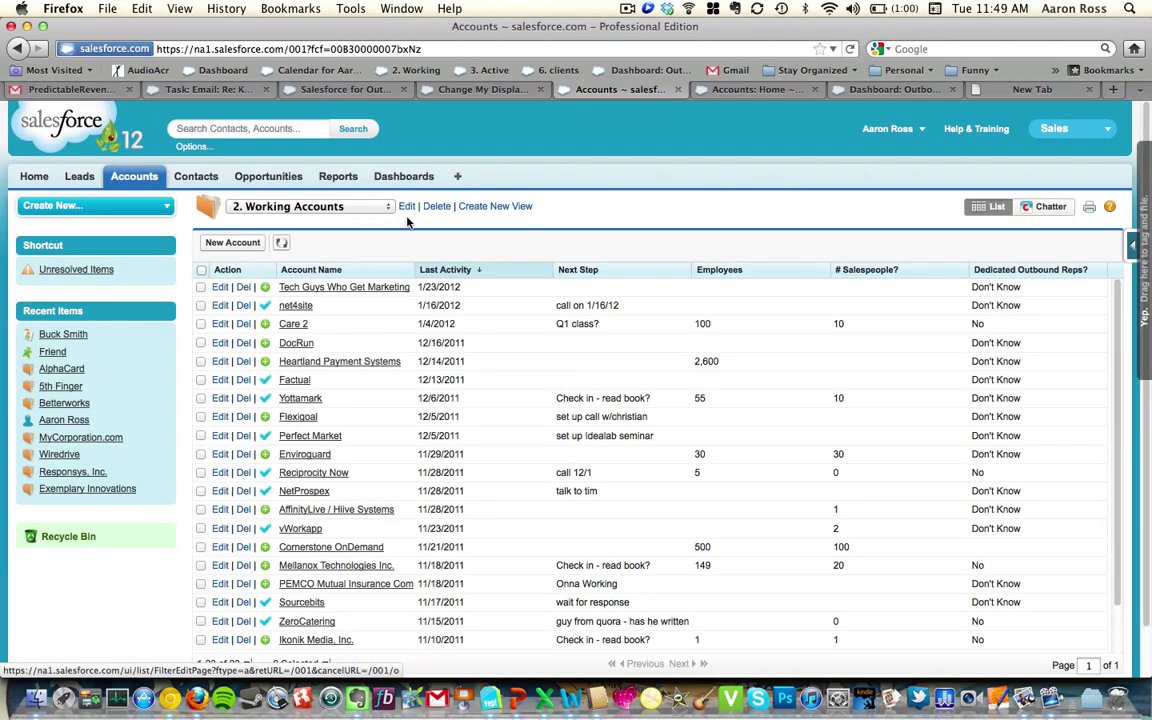
# Step: Switch the accounts list to 6. Clients, and bring up the bookmarked clients and 3. Active Prospects views
pyautogui.click(316, 206)
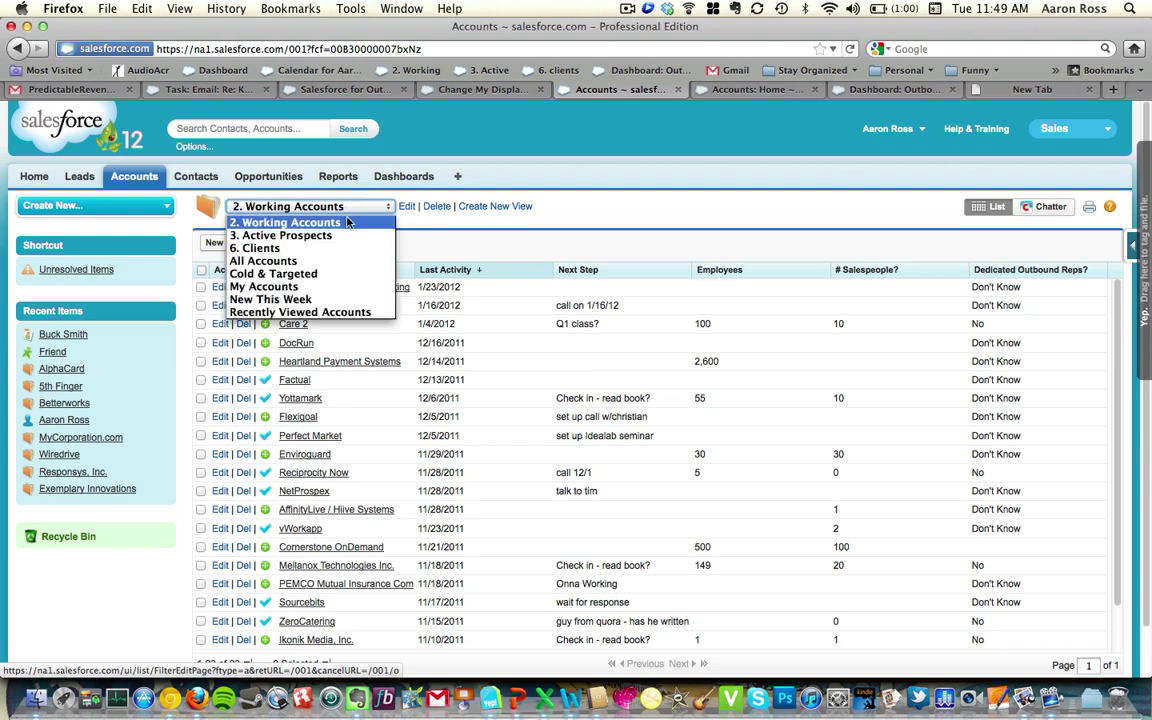
pyautogui.click(343, 250)
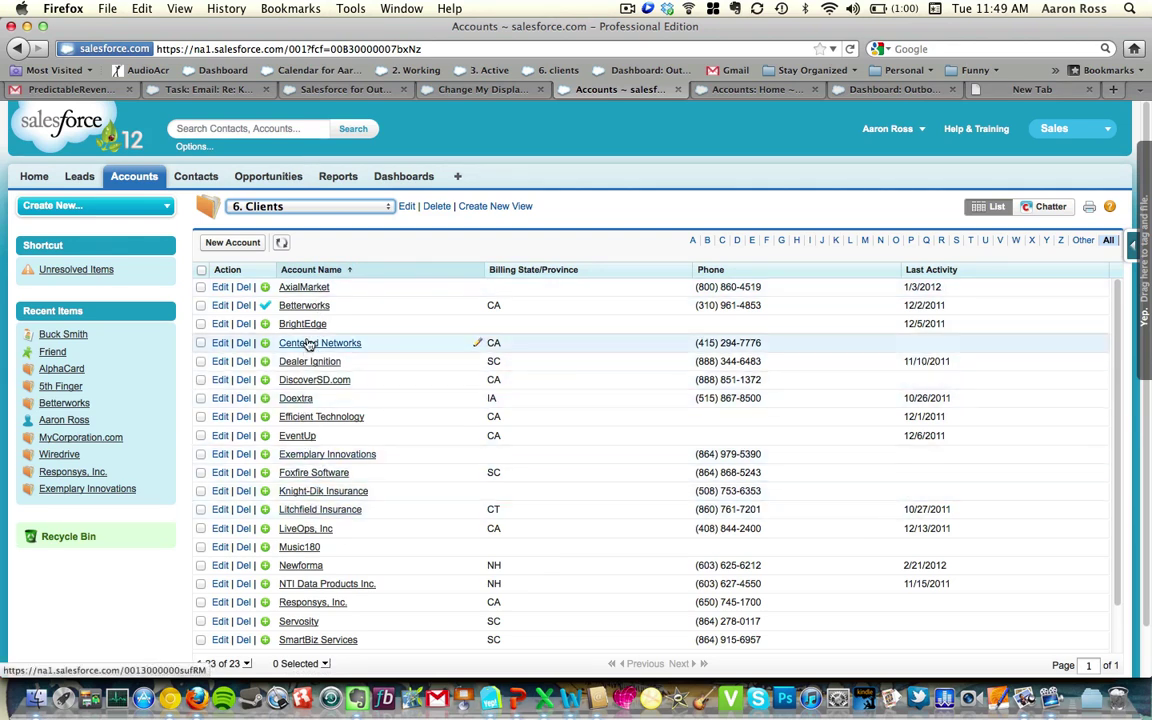
pyautogui.click(560, 70)
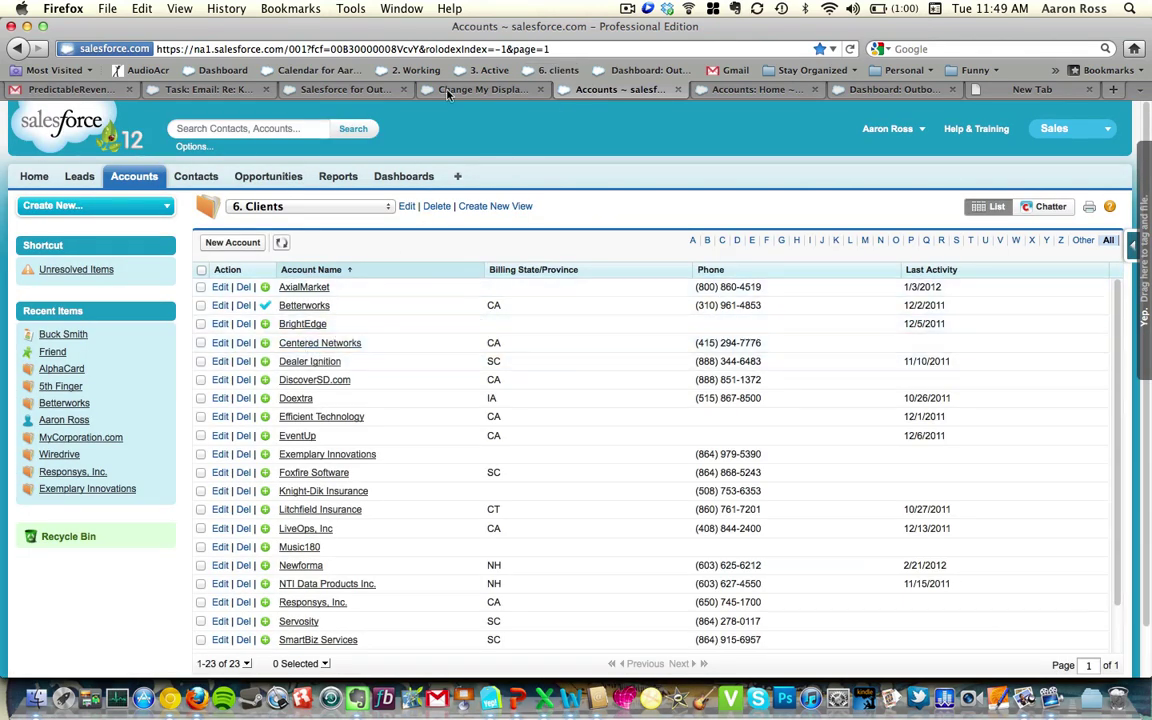
pyautogui.click(494, 71)
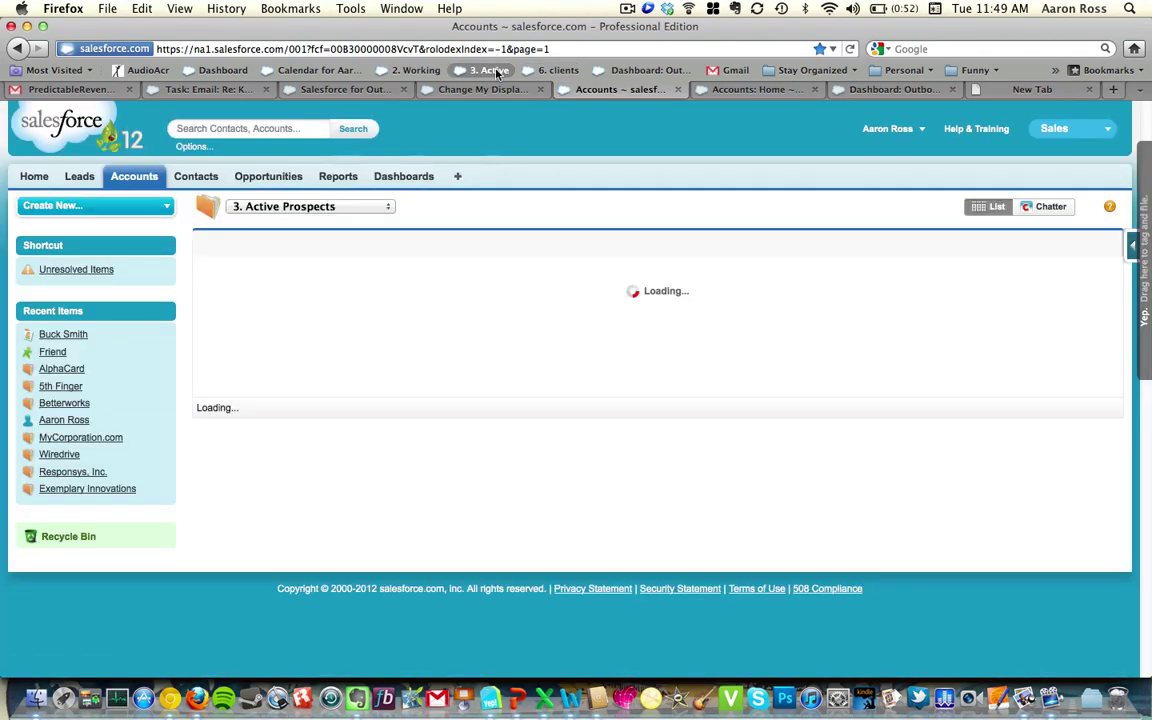
# Step: Return to the bookmarked 6. Clients account view and open its view definition for editing
pyautogui.click(556, 71)
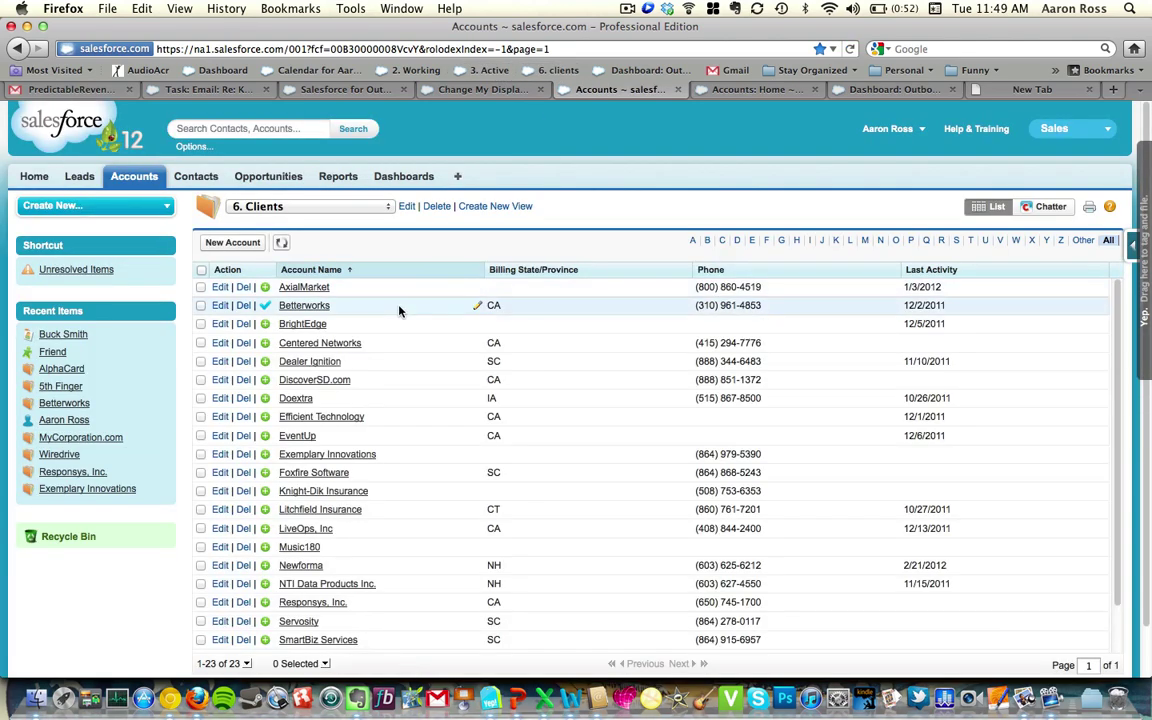
pyautogui.click(406, 206)
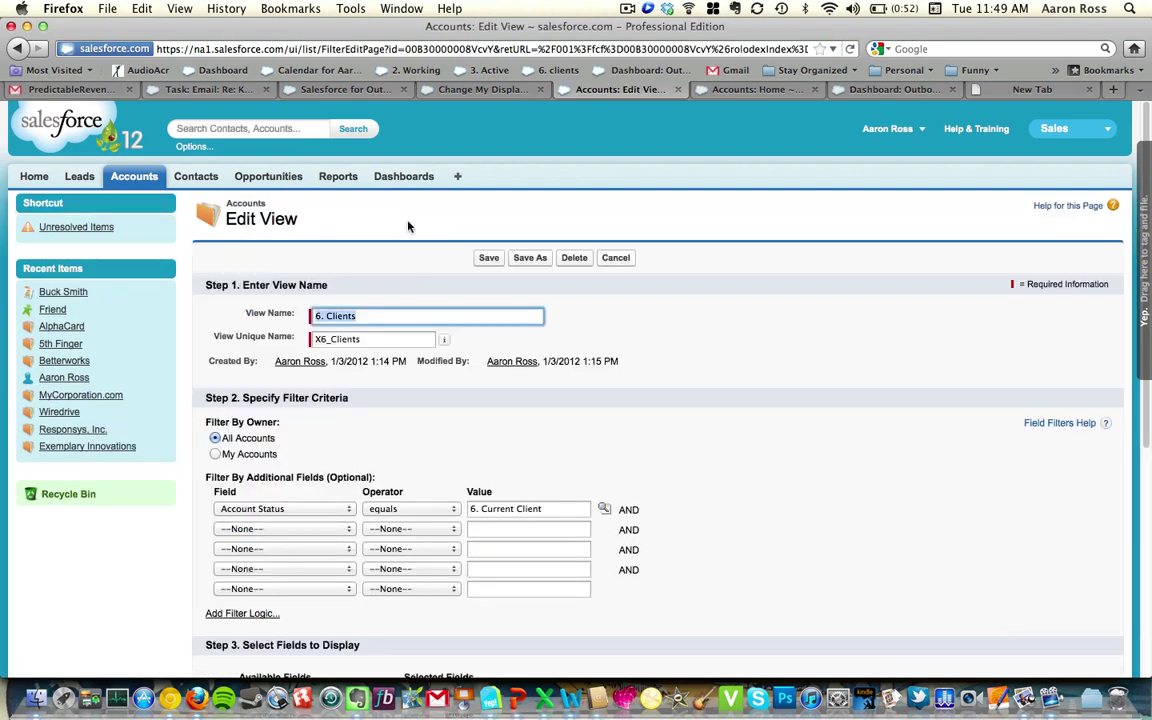
# Step: Review the view name, owner filter and Account Status filter criterion in the 6. Clients view definition
pyautogui.scroll(-2, 615, 428)
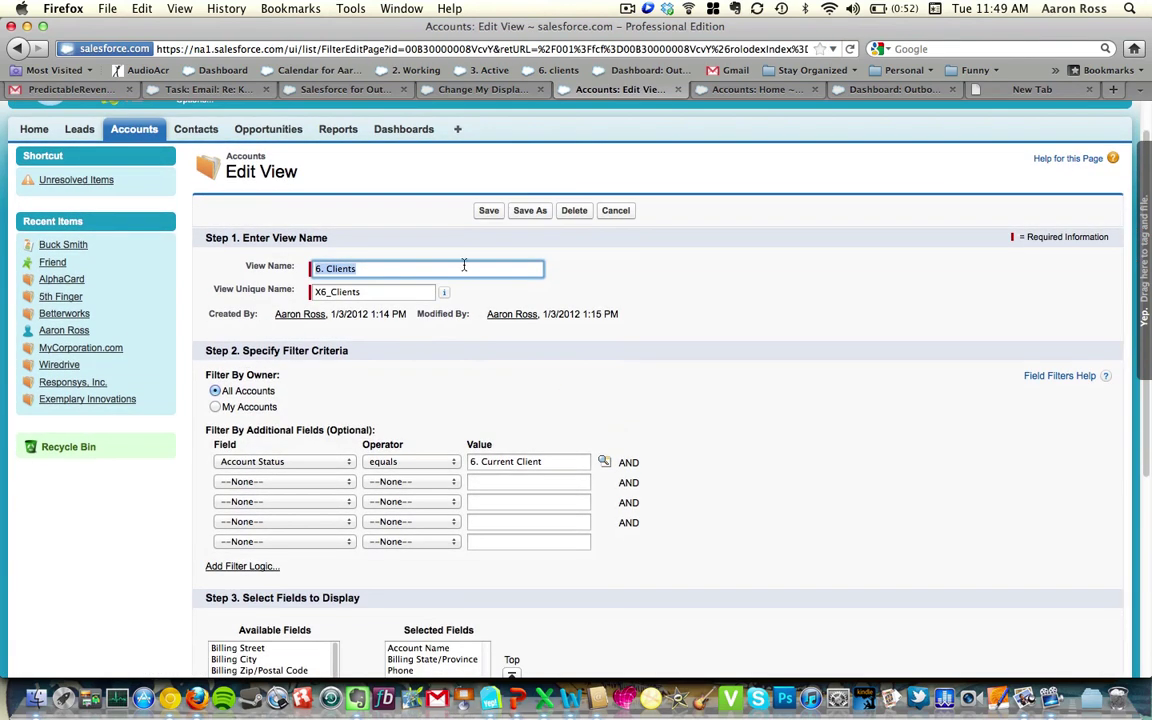
pyautogui.scroll(-4, 501, 337)
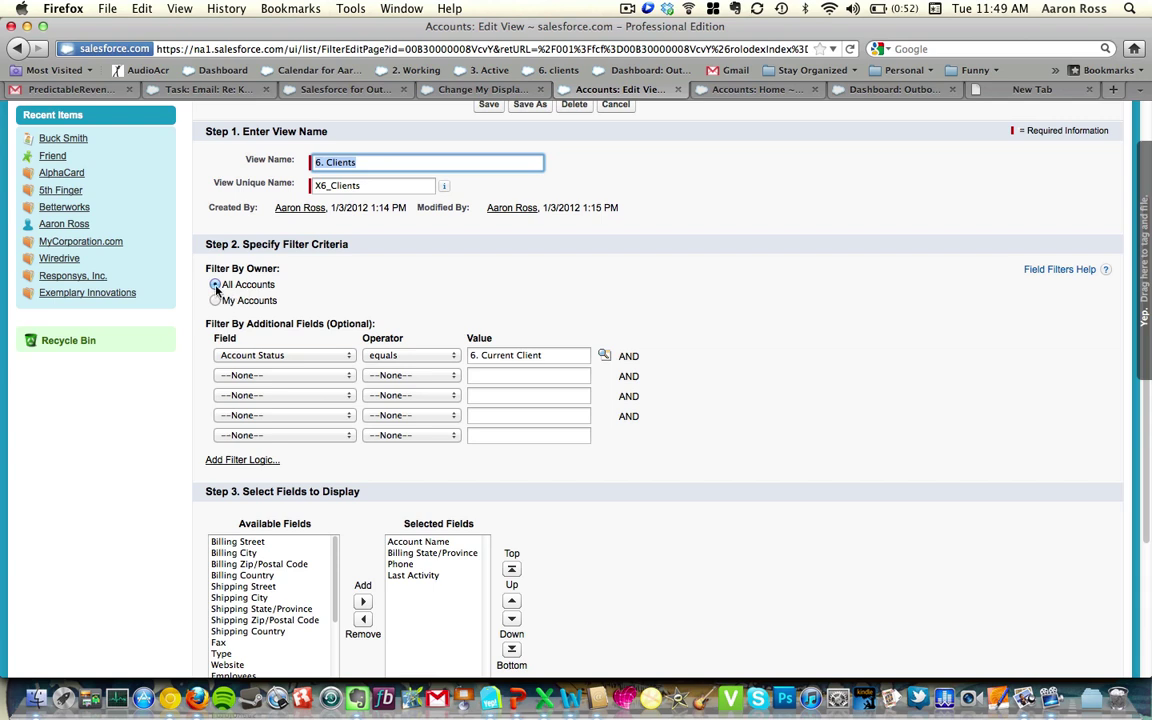
pyautogui.click(270, 357)
pyautogui.click(271, 362)
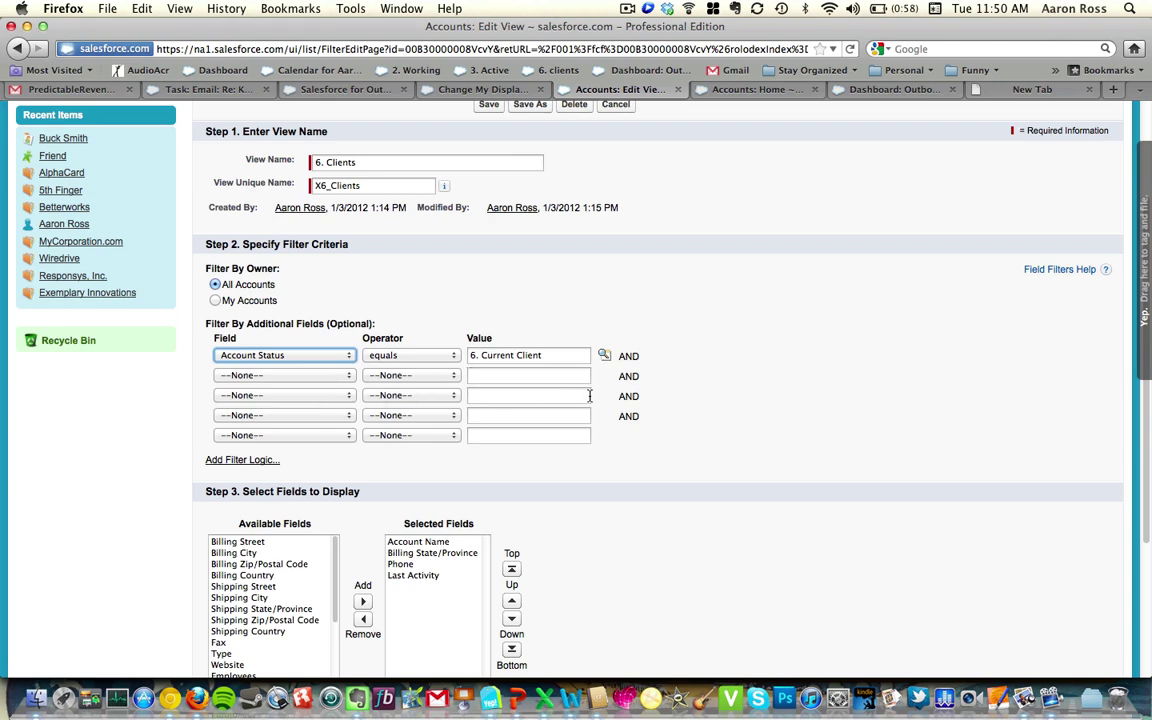
# Step: Go through the selected display fields and visibility setting of the 6. Clients view, and return to its bookmarked list
pyautogui.scroll(-5, 702, 438)
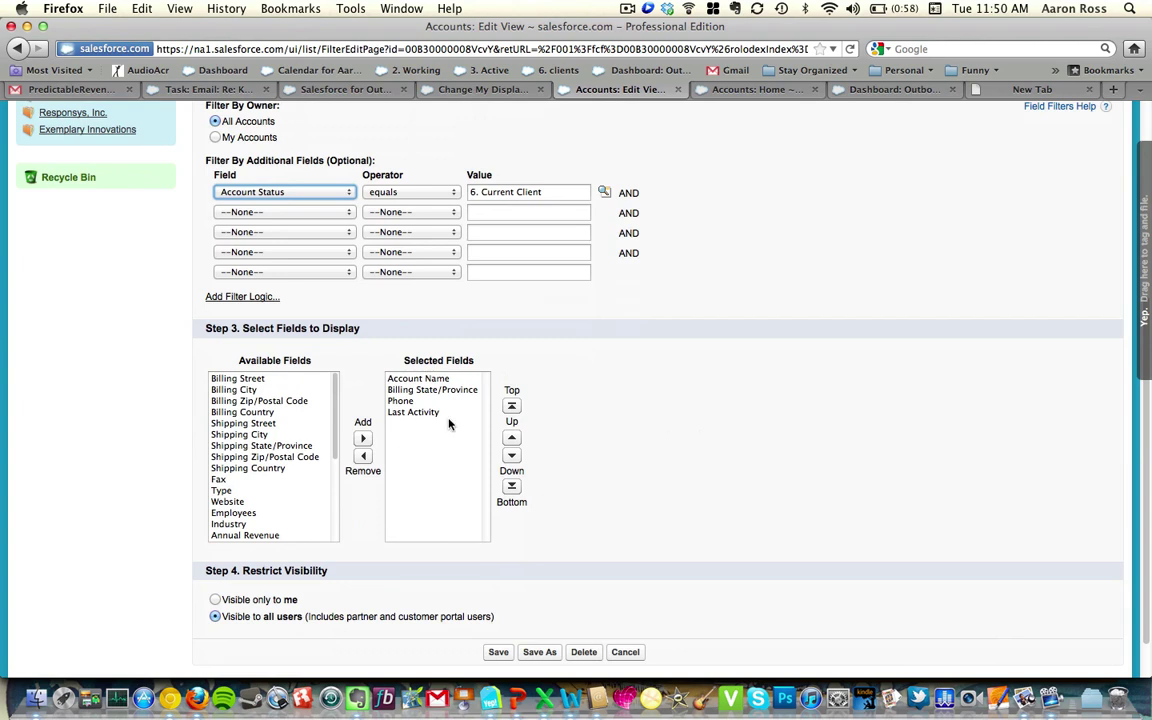
pyautogui.click(452, 380)
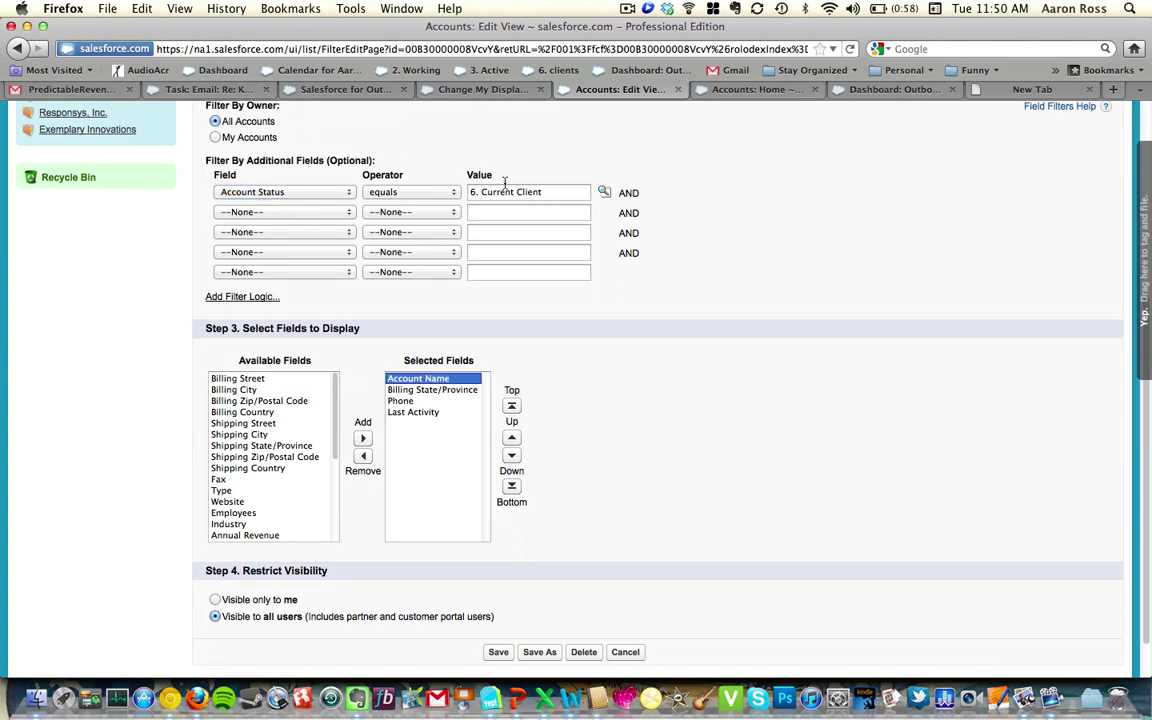
pyautogui.click(443, 390)
pyautogui.click(439, 401)
pyautogui.click(437, 412)
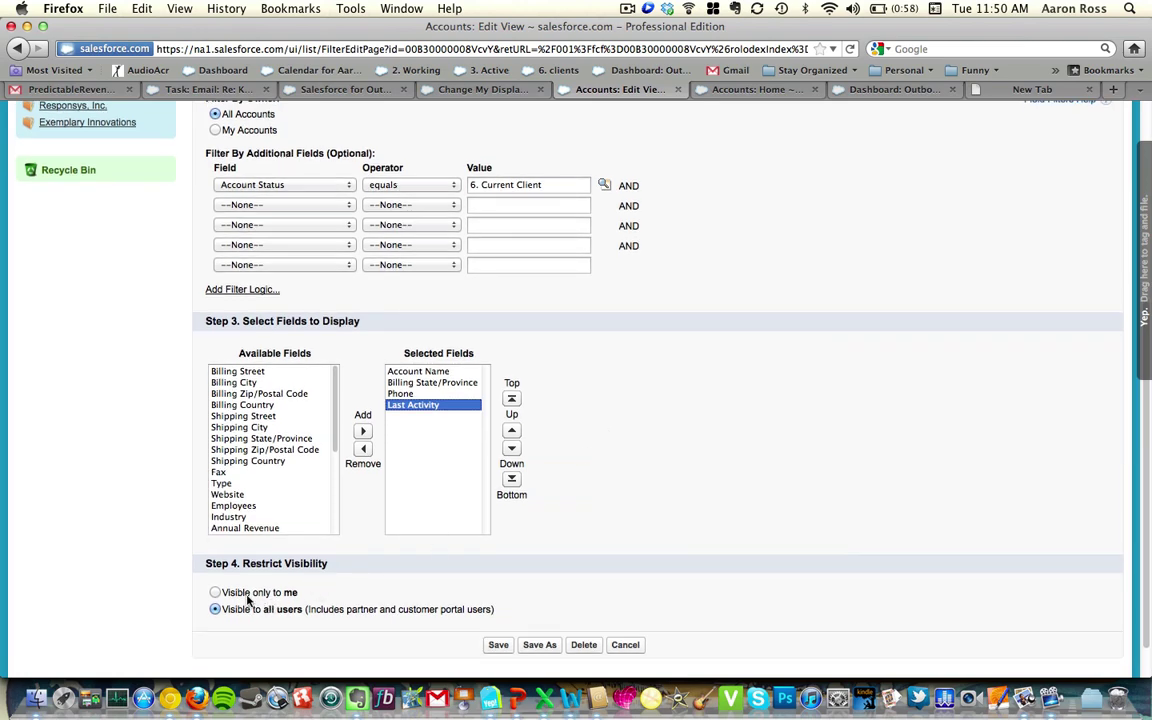
pyautogui.scroll(-2, 240, 596)
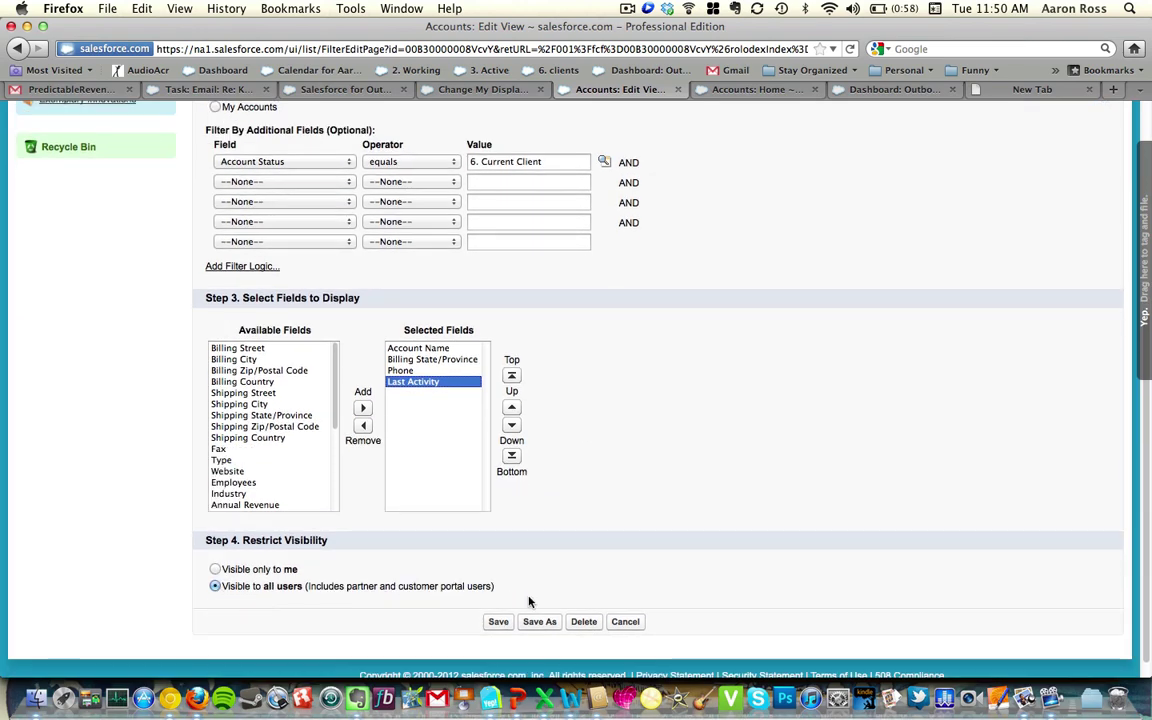
pyautogui.scroll(10, 572, 551)
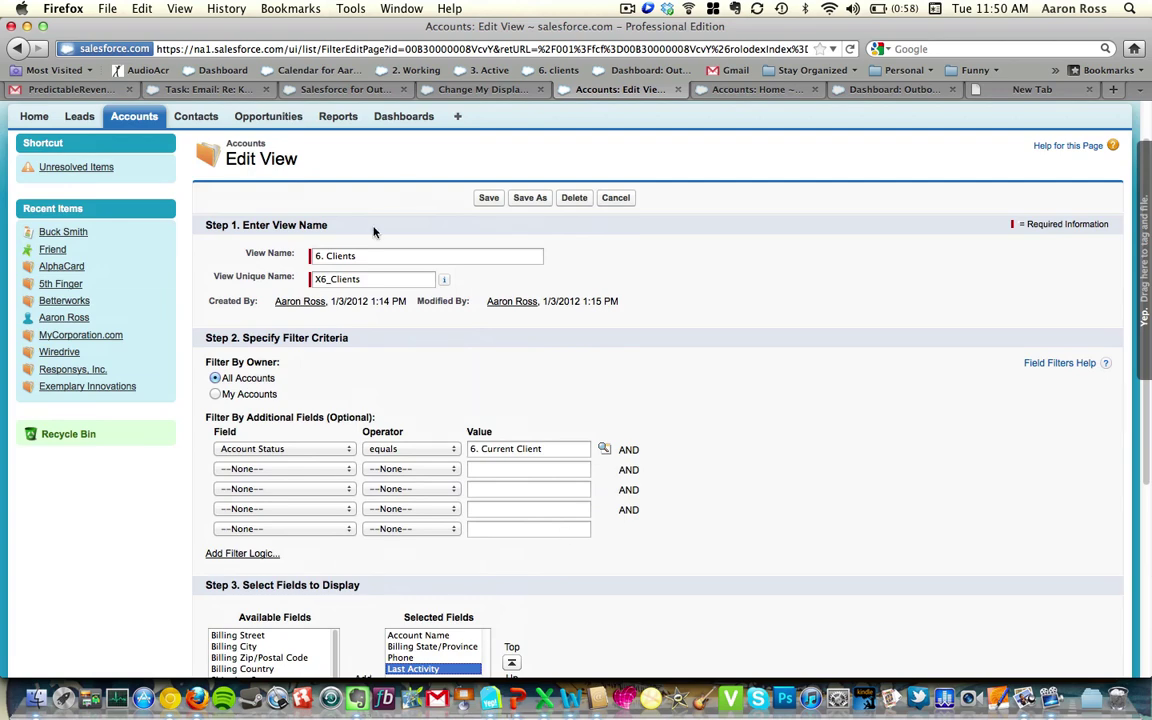
pyautogui.click(547, 72)
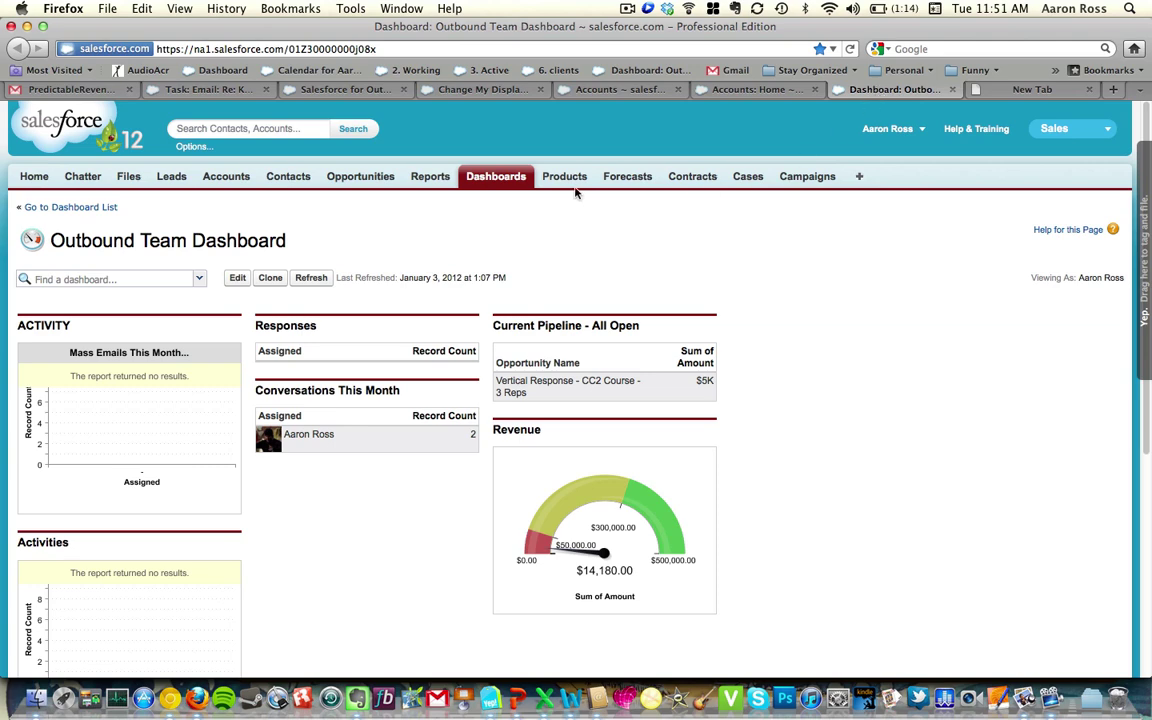
# Step: Look over the activity, responses, pipeline and revenue components of the Outbound Team Dashboard, and reload it from its bookmark
pyautogui.scroll(-2, 576, 190)
pyautogui.scroll(2, 575, 193)
pyautogui.scroll(-2, 168, 333)
pyautogui.scroll(-2, 170, 336)
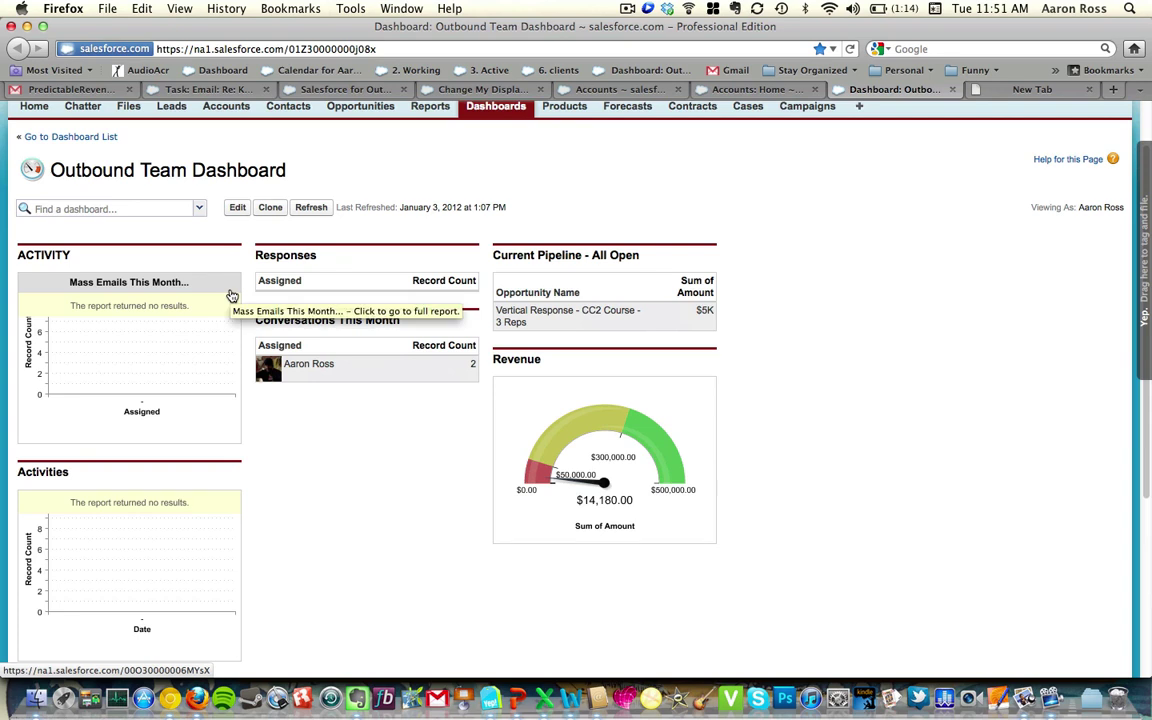
pyautogui.scroll(-2, 175, 267)
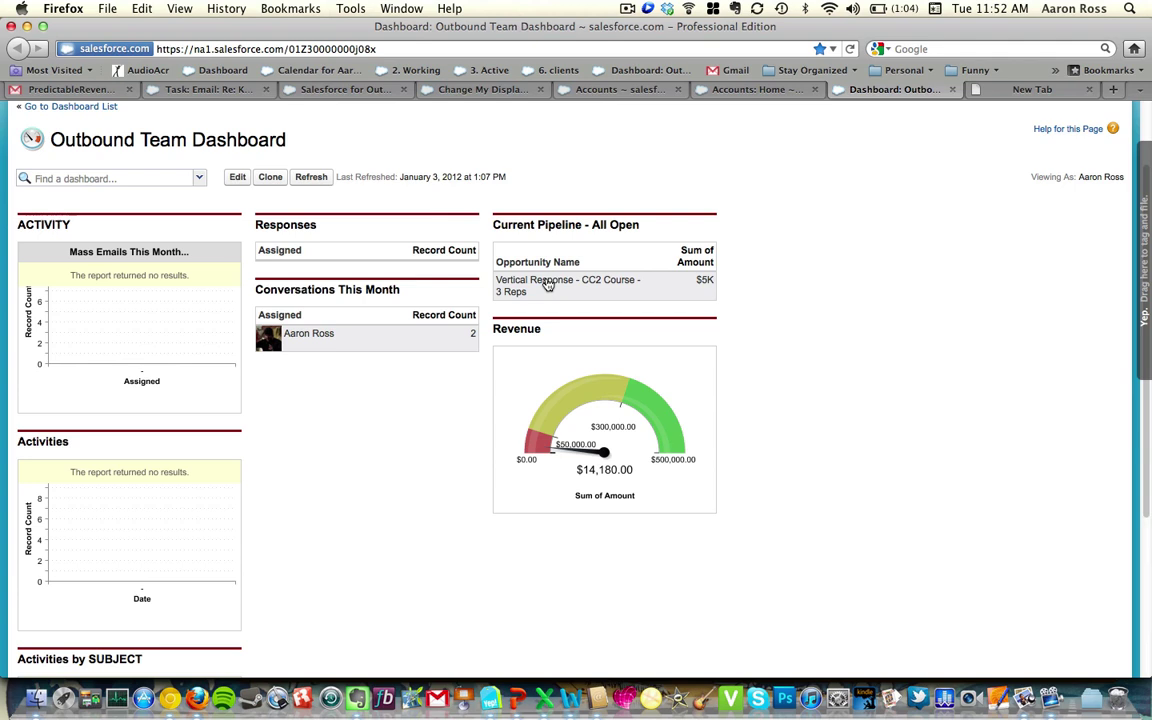
pyautogui.scroll(2, 547, 284)
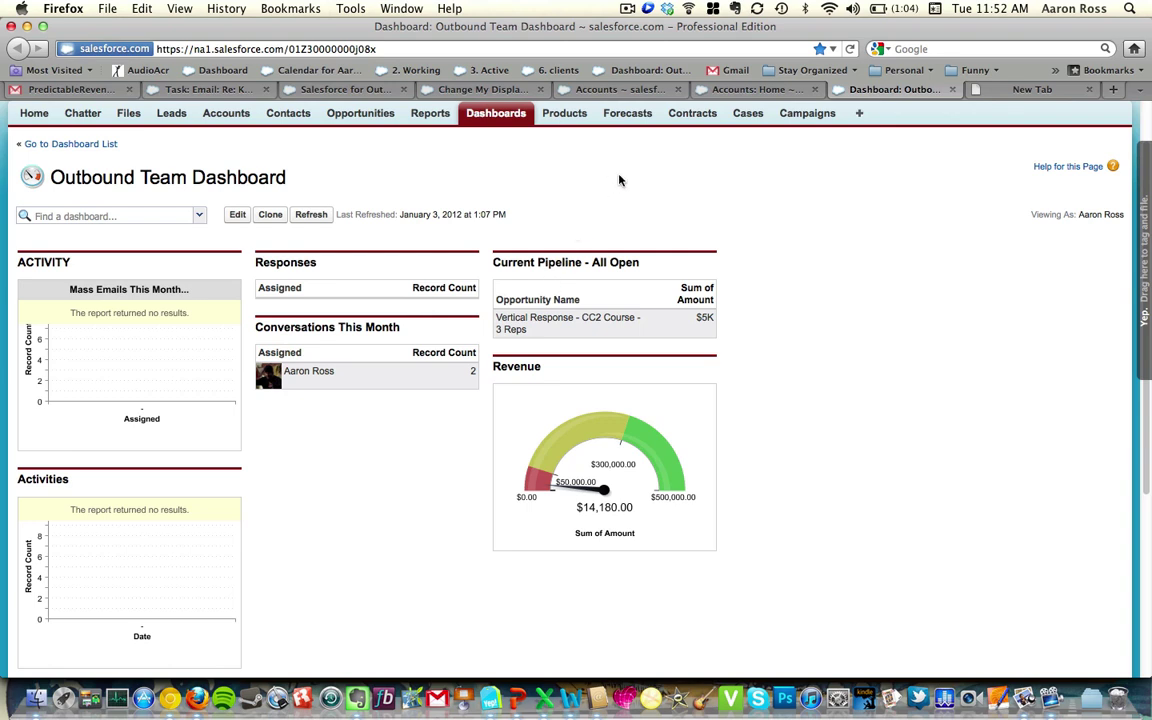
pyautogui.click(626, 70)
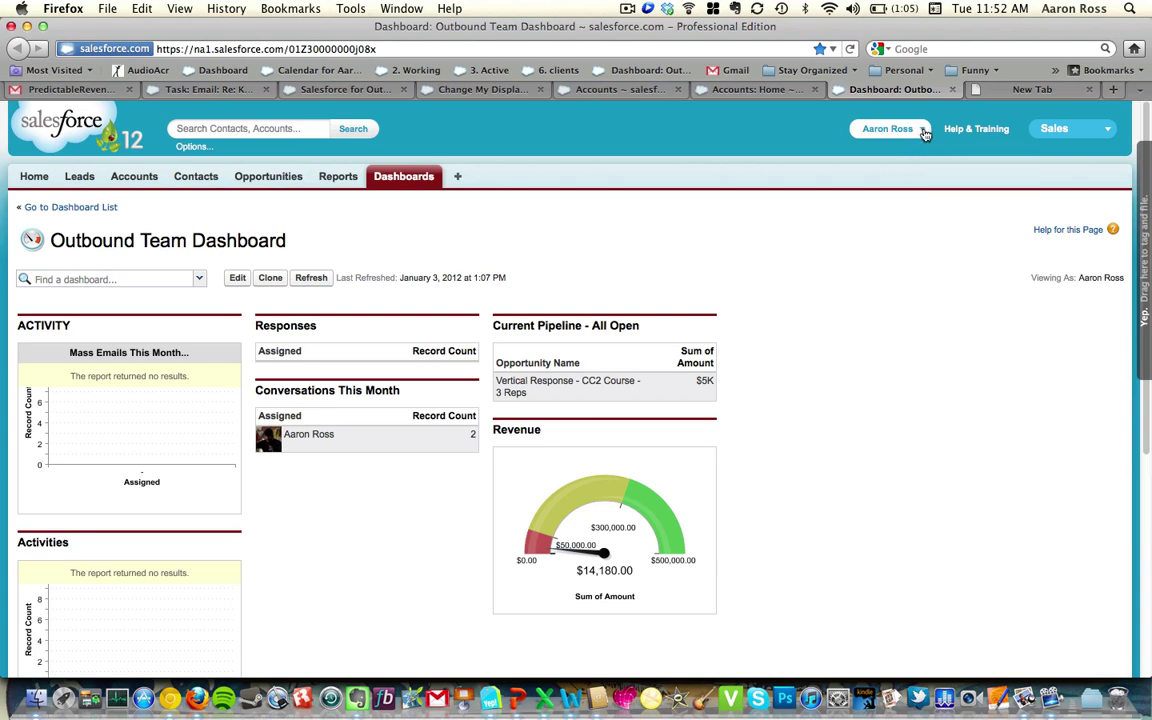
# Step: Open Salesforce Help & Training and bring up the online training course catalog
pyautogui.click(988, 133)
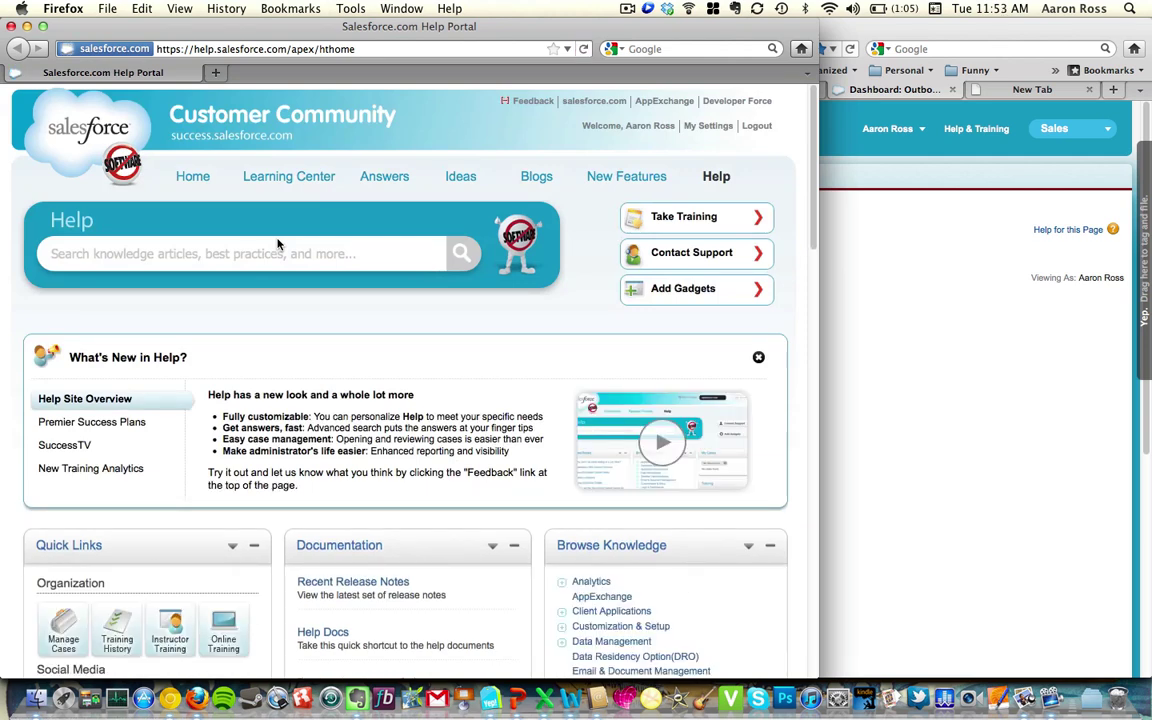
pyautogui.click(646, 220)
pyautogui.click(688, 218)
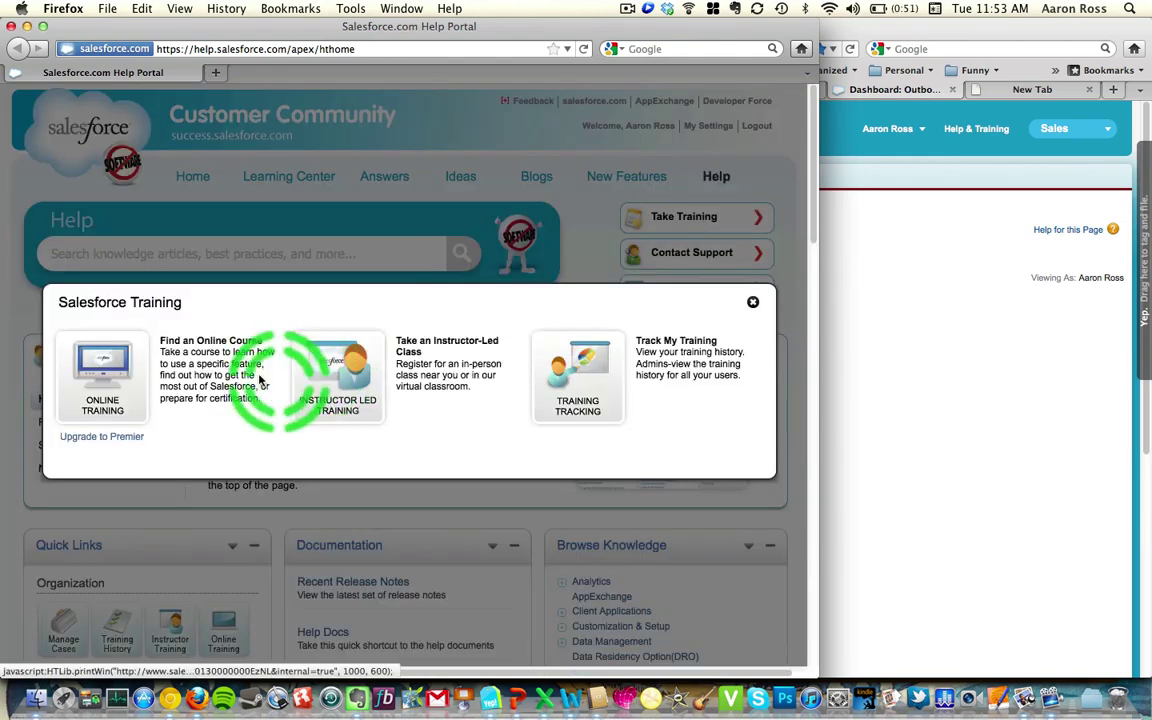
pyautogui.click(105, 382)
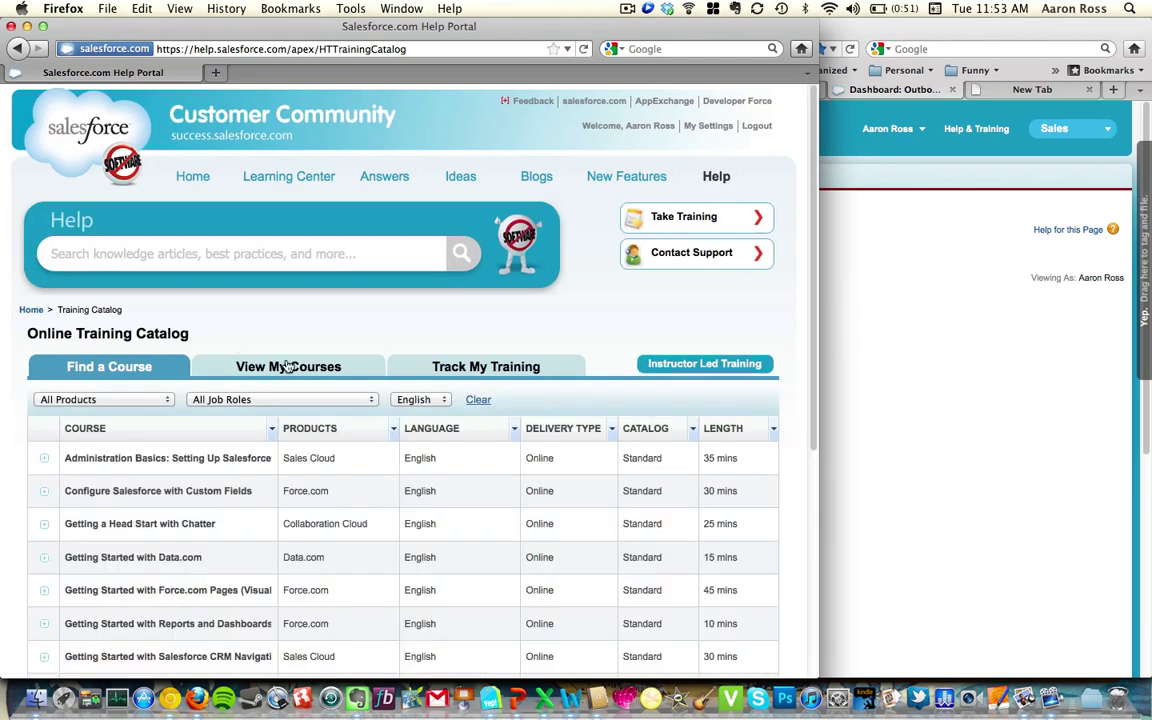
# Step: Filter the training catalog to the Sales Rep/Manager job role and look through the listed courses
pyautogui.click(300, 400)
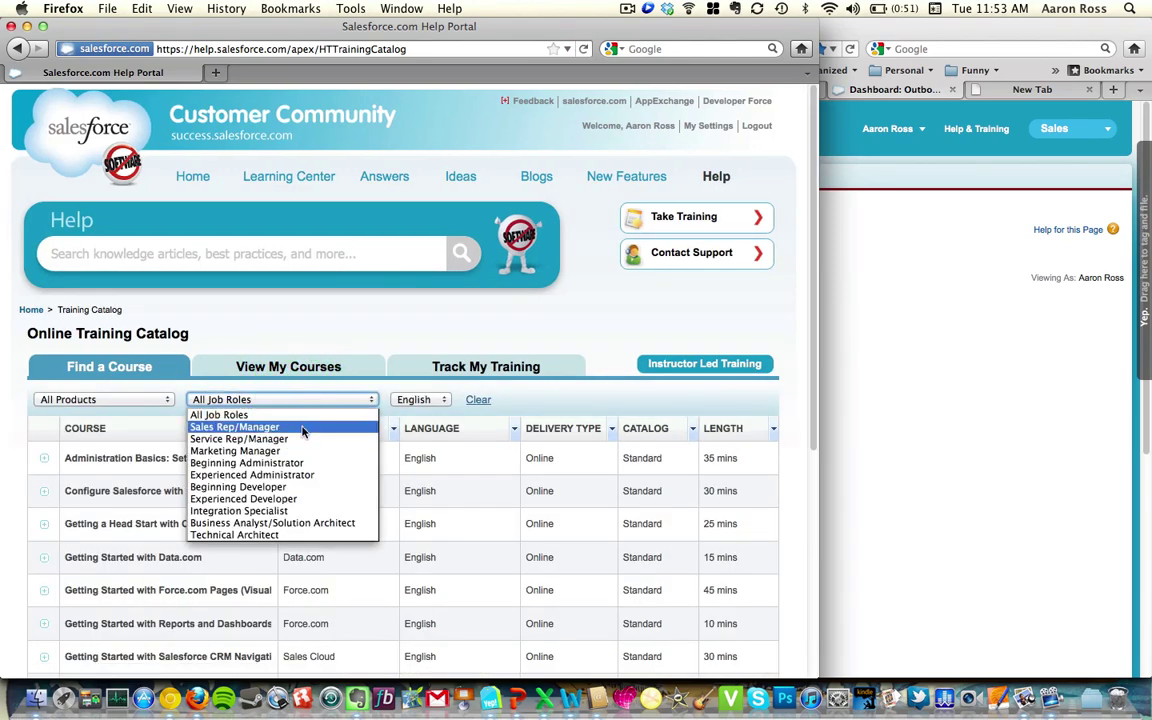
pyautogui.click(322, 427)
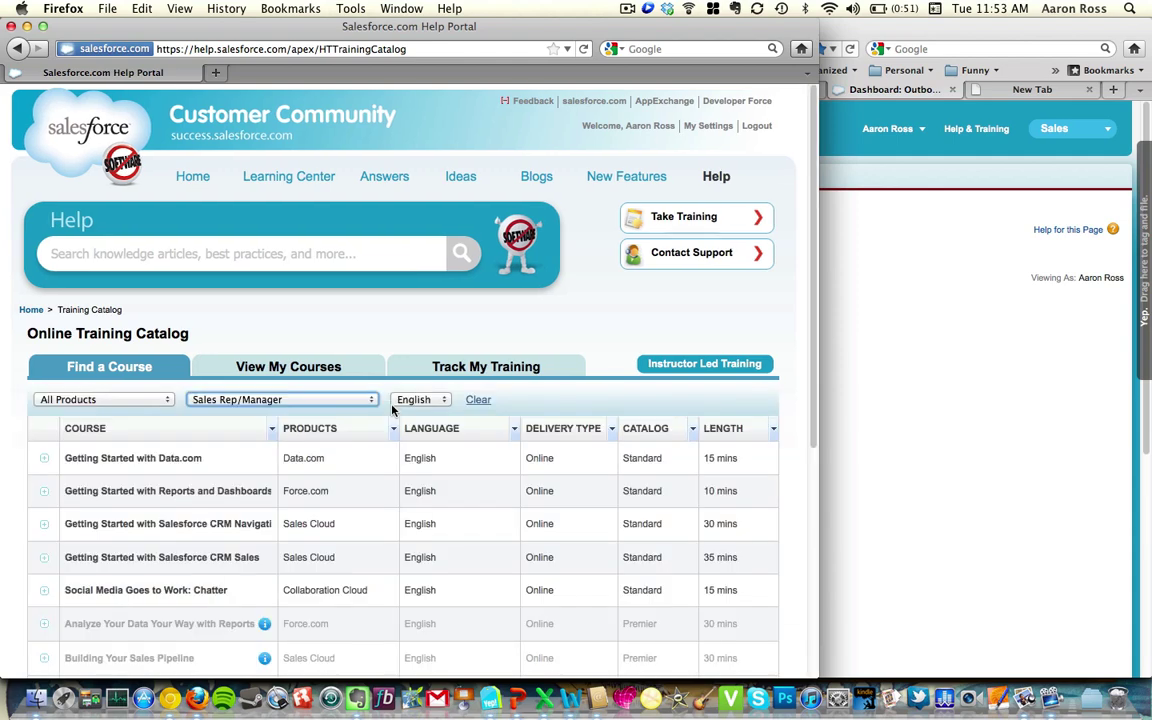
pyautogui.scroll(-1, 392, 408)
pyautogui.click(393, 411)
pyautogui.click(145, 455)
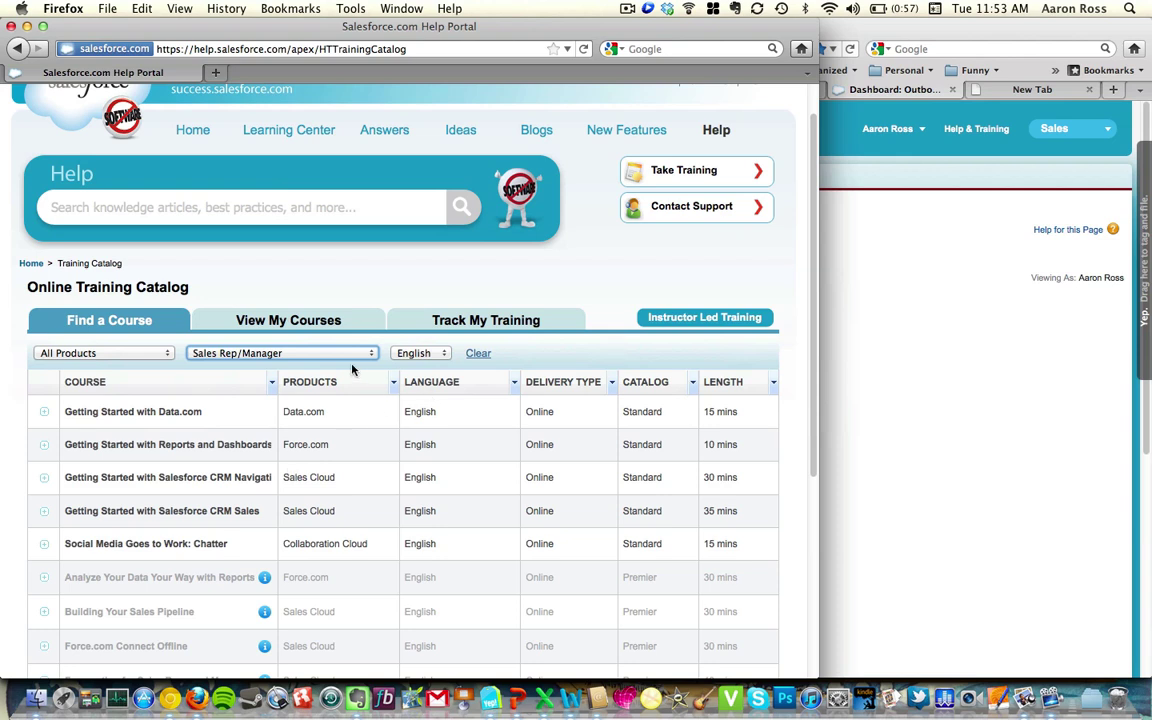
pyautogui.scroll(-1, 476, 259)
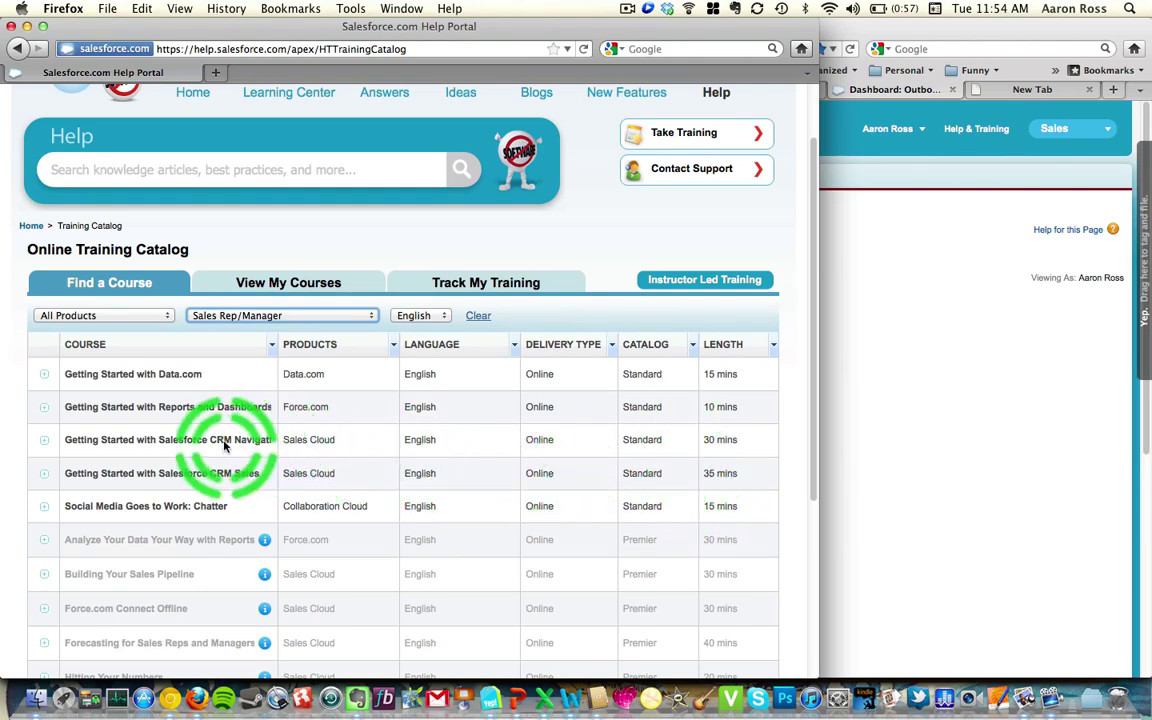
pyautogui.scroll(-3, 220, 447)
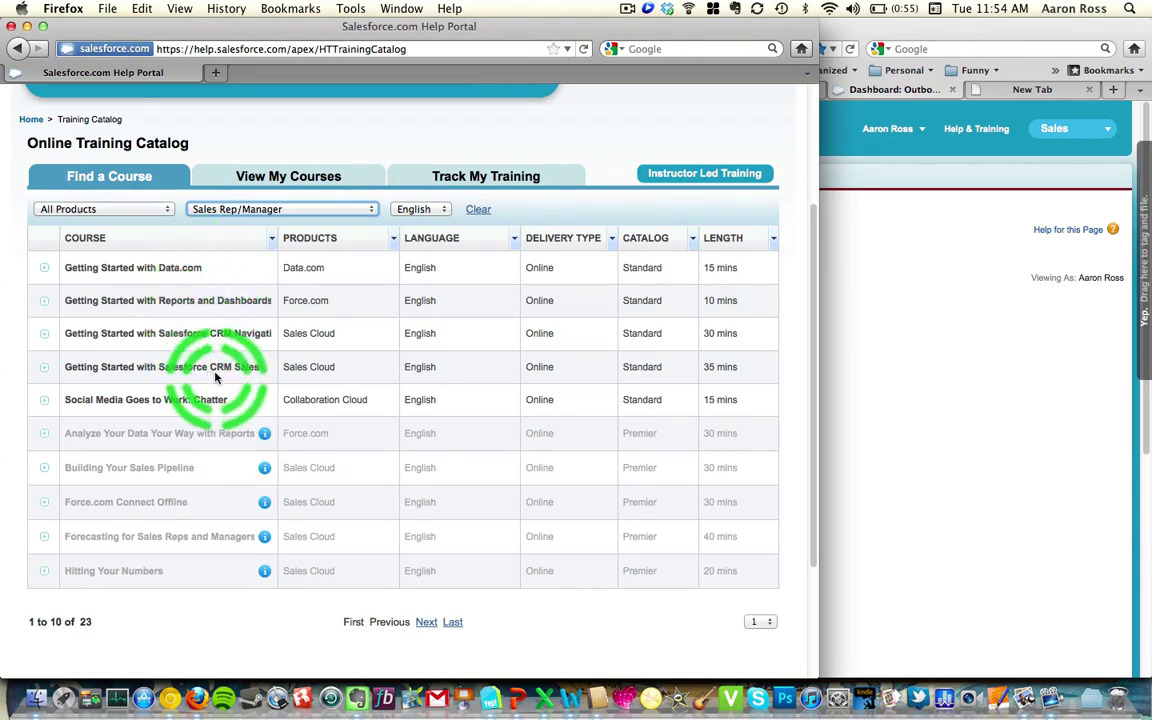
# Step: Check which other job roles are available for filtering the training catalog, keeping the current filter
pyautogui.scroll(2, 240, 380)
pyautogui.click(290, 254)
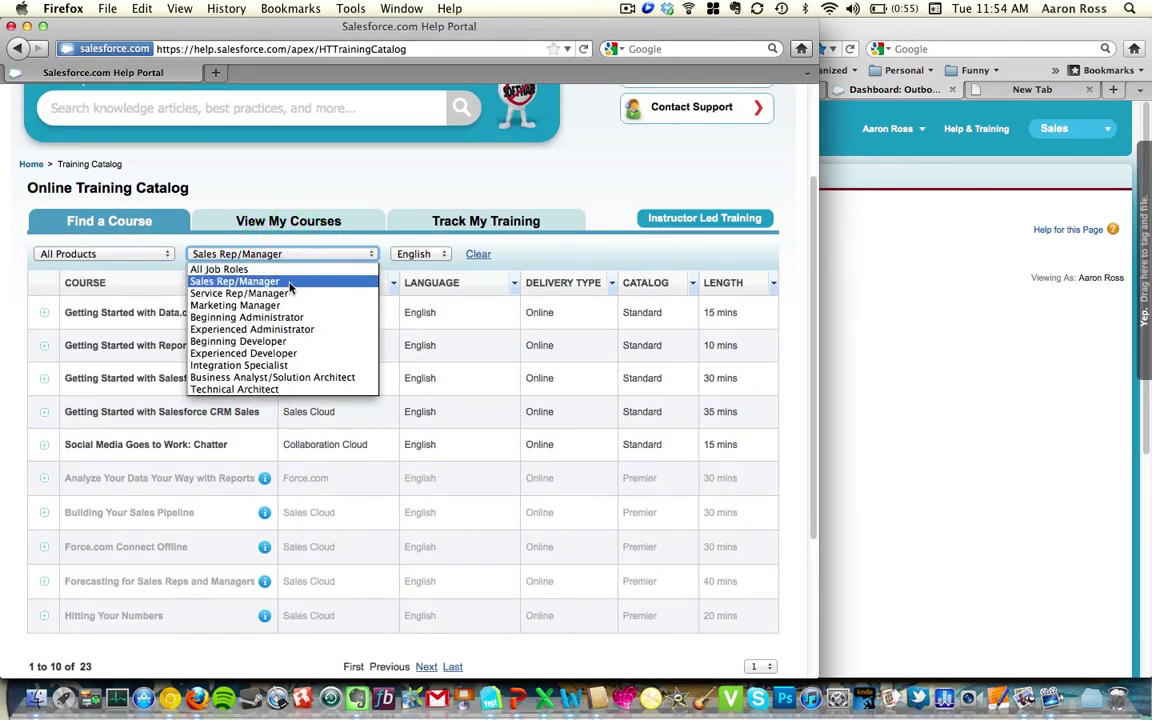
pyautogui.click(309, 193)
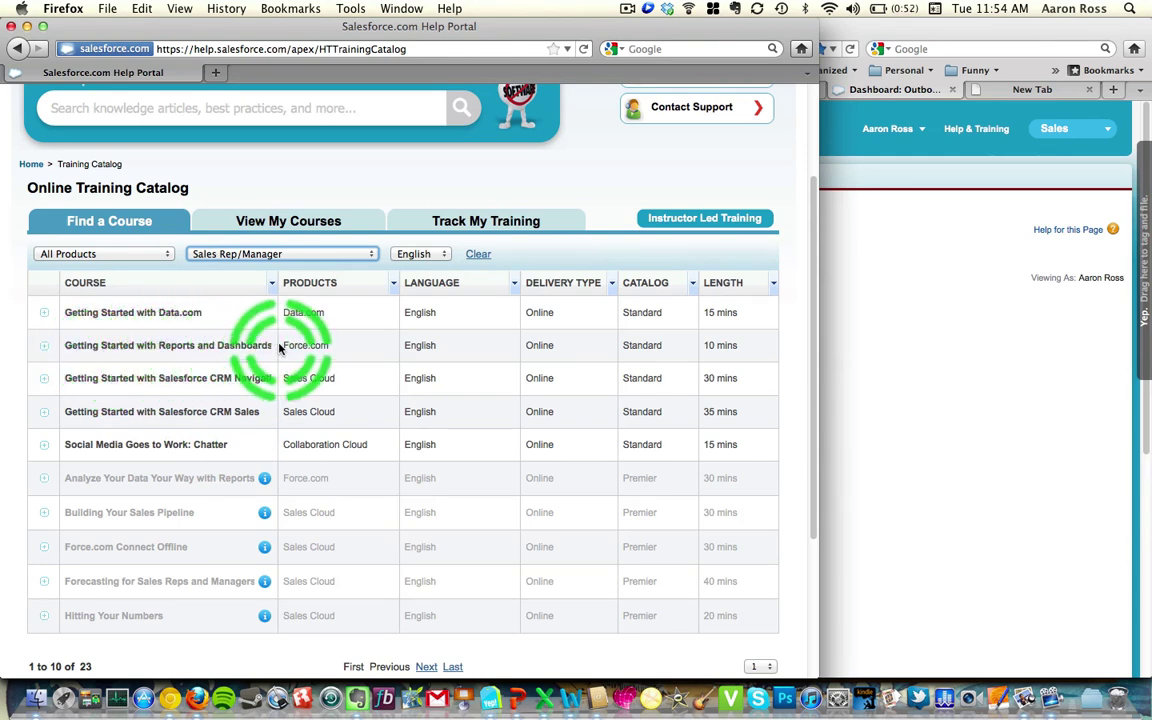
pyautogui.click(318, 255)
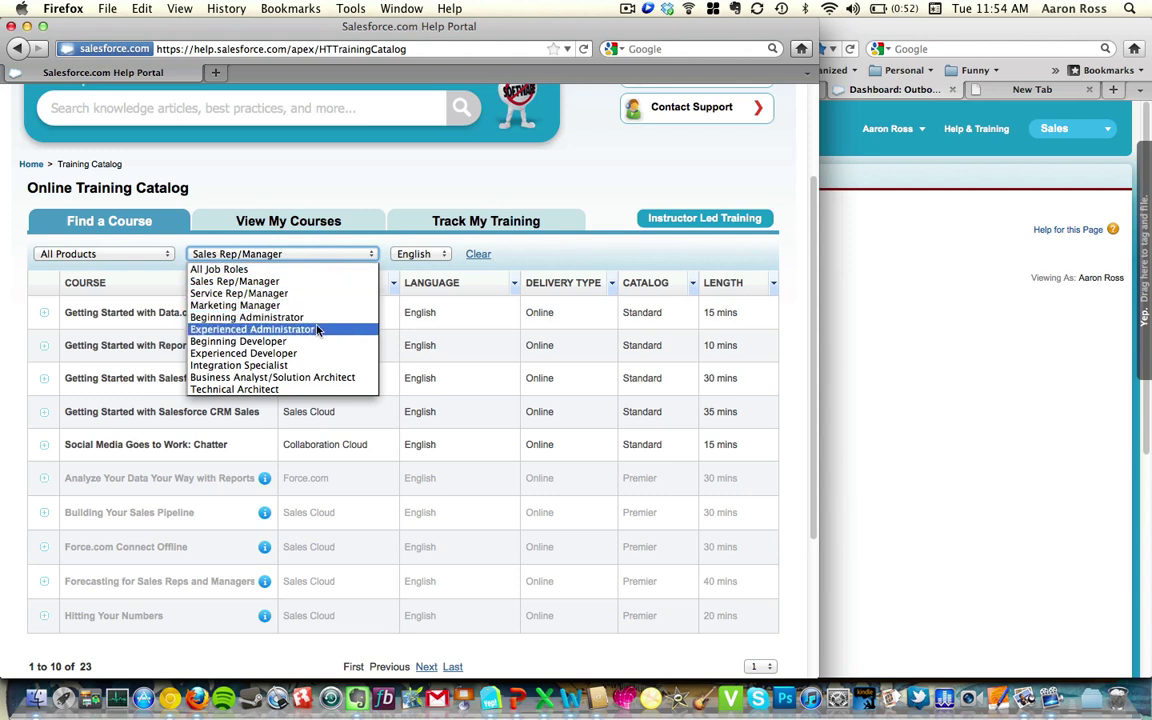
pyautogui.press('Escape')
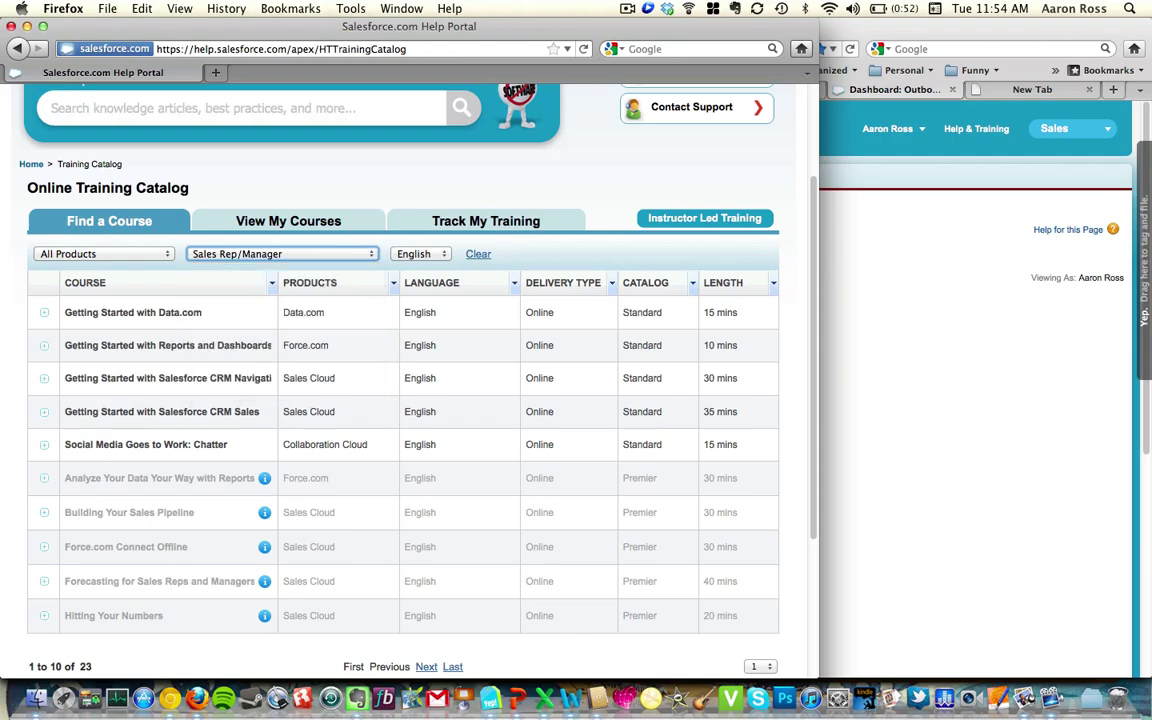